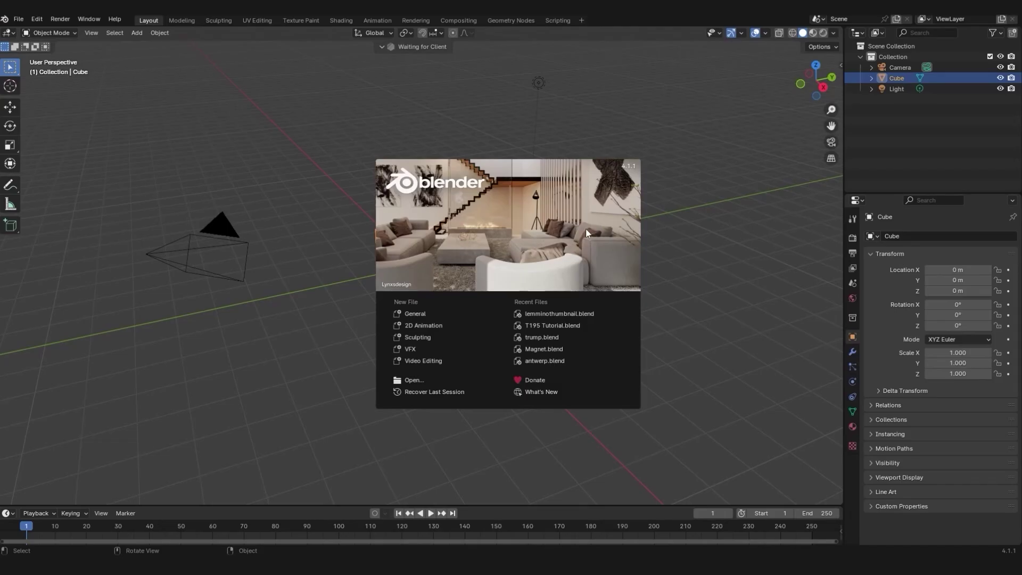
- Create a new General file and delete all of its default objects
click(415, 314)
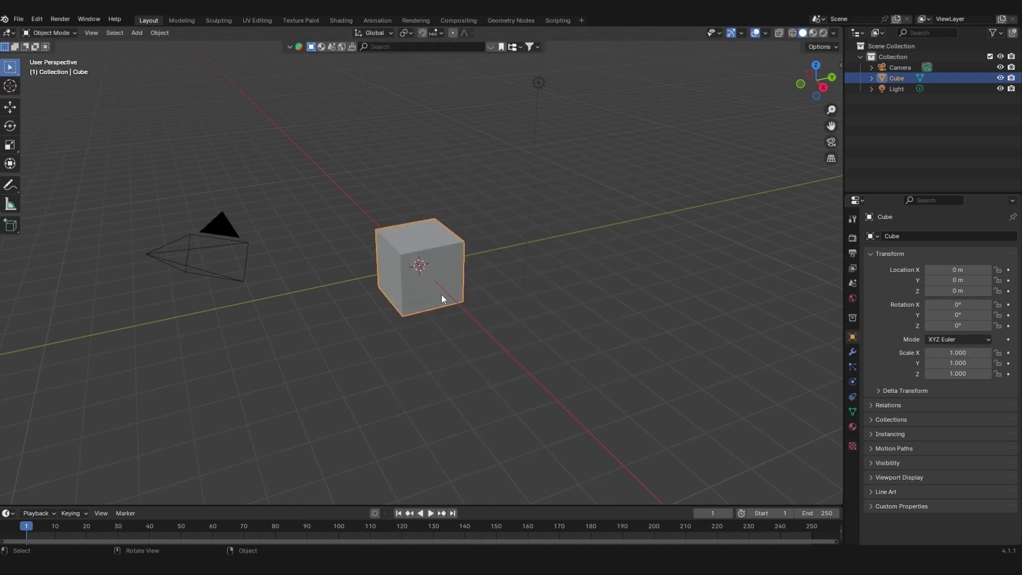
key(a)
key(x)
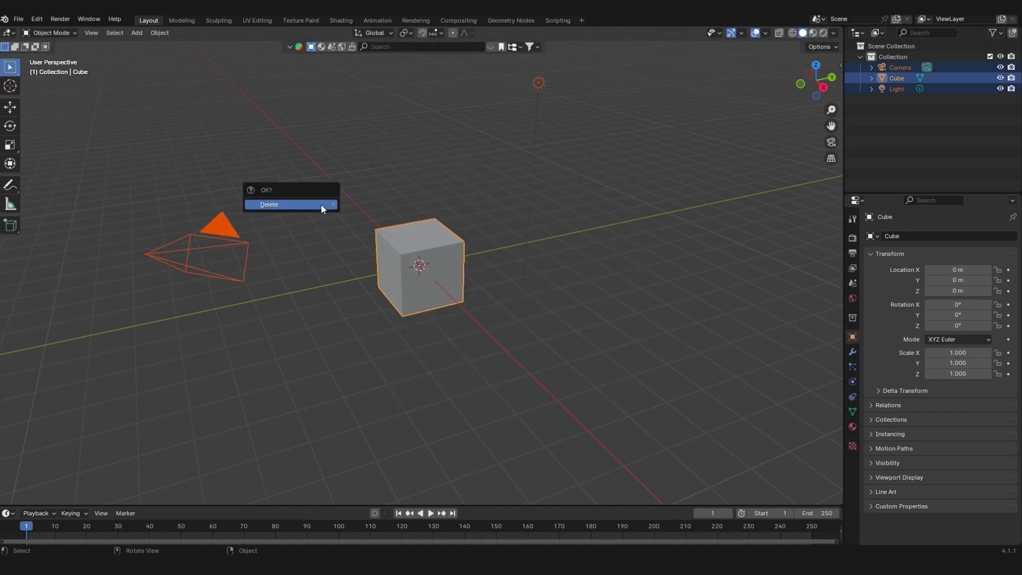
click(314, 208)
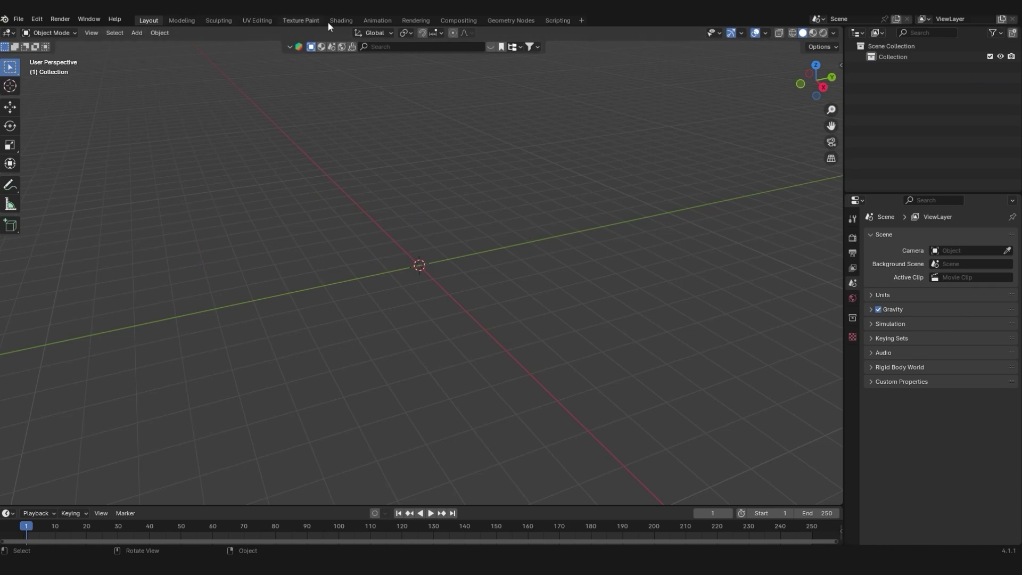
- In the Modeling workspace, search the BlenderKit models for "airbus" and import the Airbus A320 into the scene
click(171, 20)
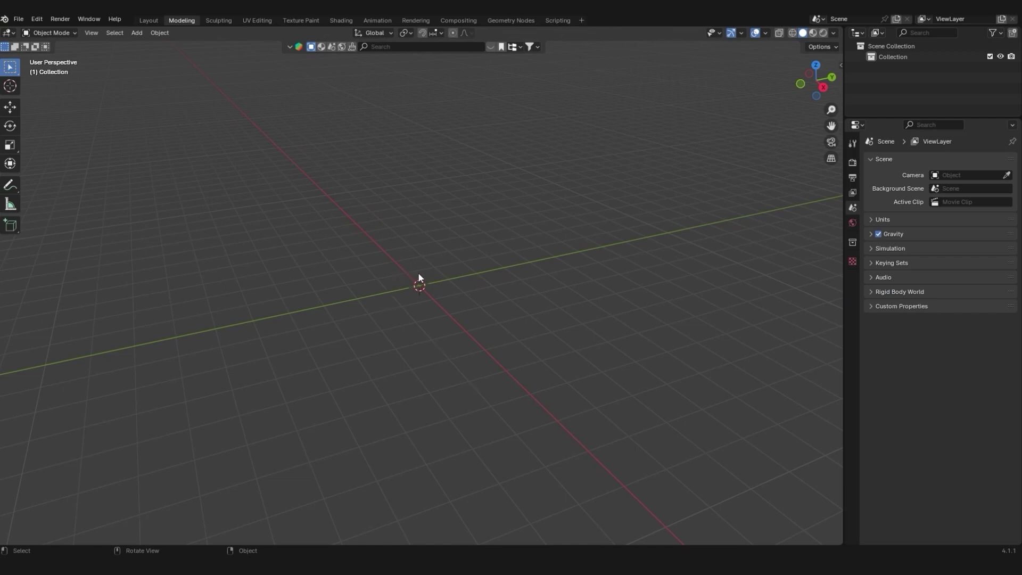
click(311, 46)
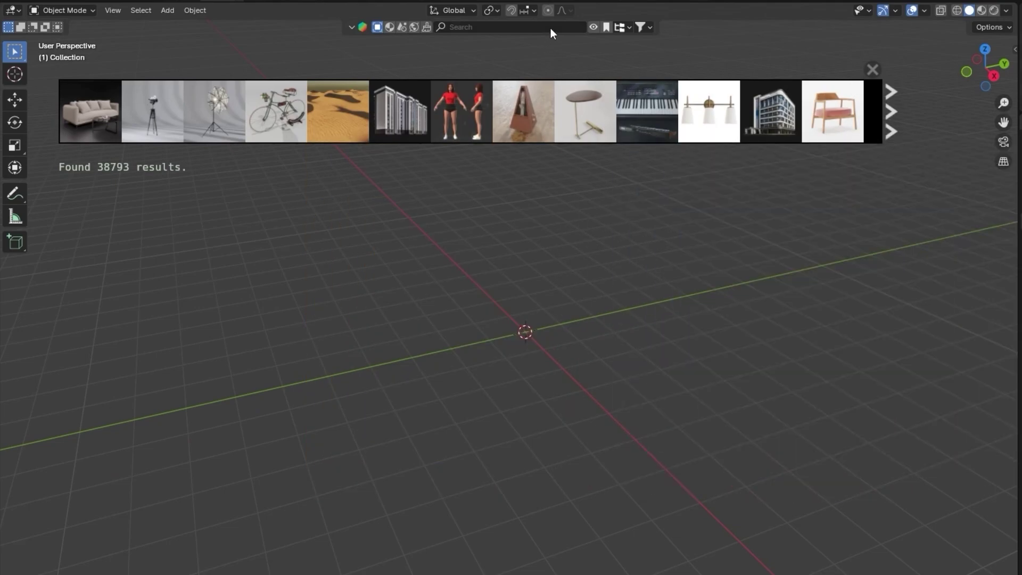
click(551, 28)
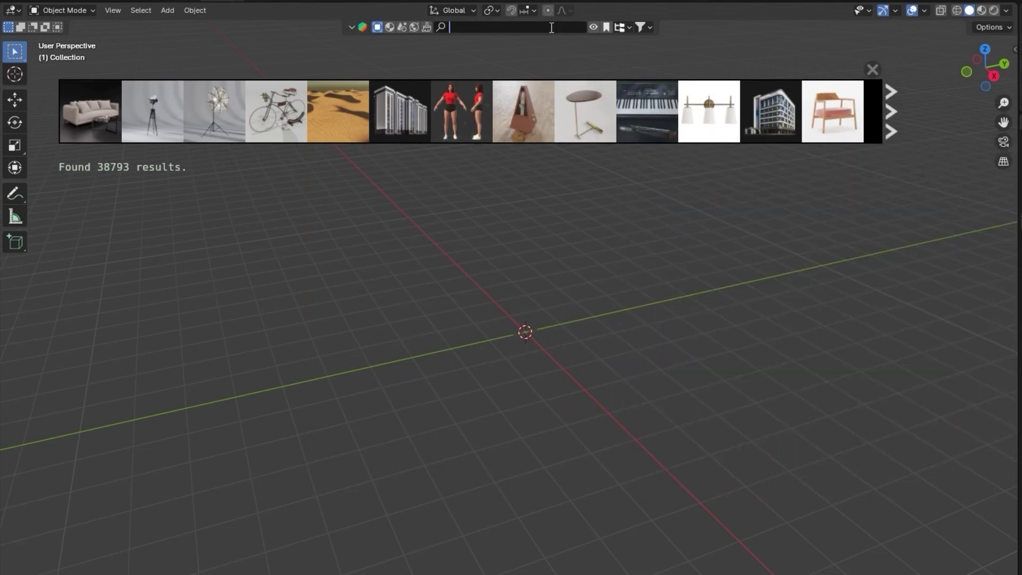
text(plane)
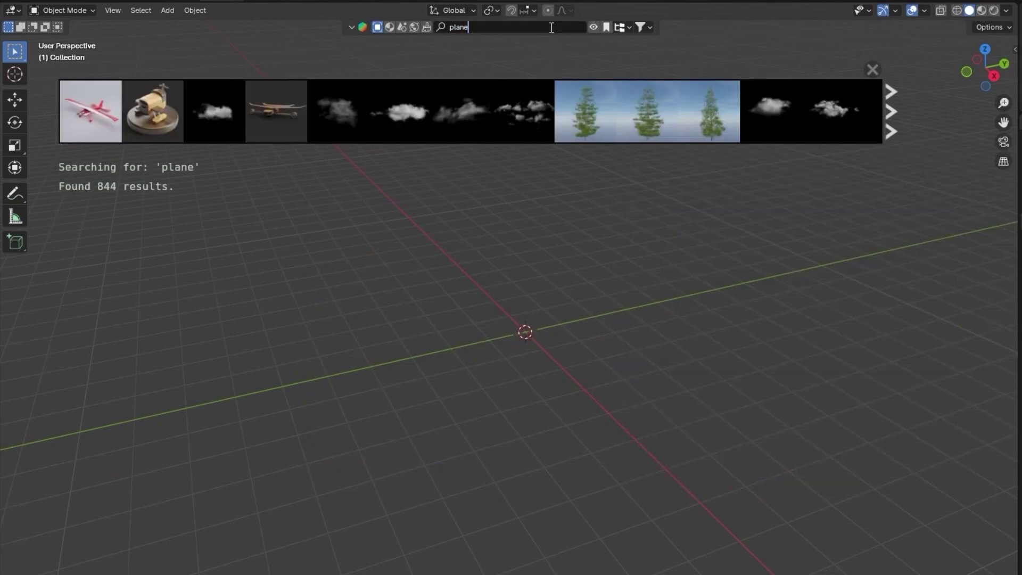
key(ctrl+a)
text(airbus)
key(Return)
click(160, 115)
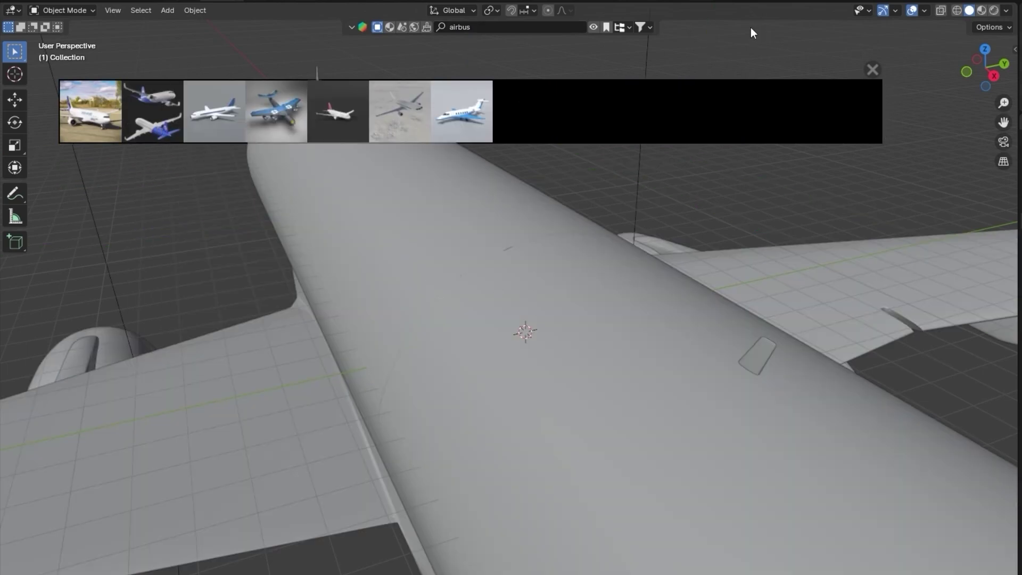
click(872, 69)
- Examine the imported airplane from several angles and check its surrounding box-shaped parent object
scroll(503, 245, down, 8)
middle_drag(599, 346, 544, 332)
scroll(519, 311, up, 6)
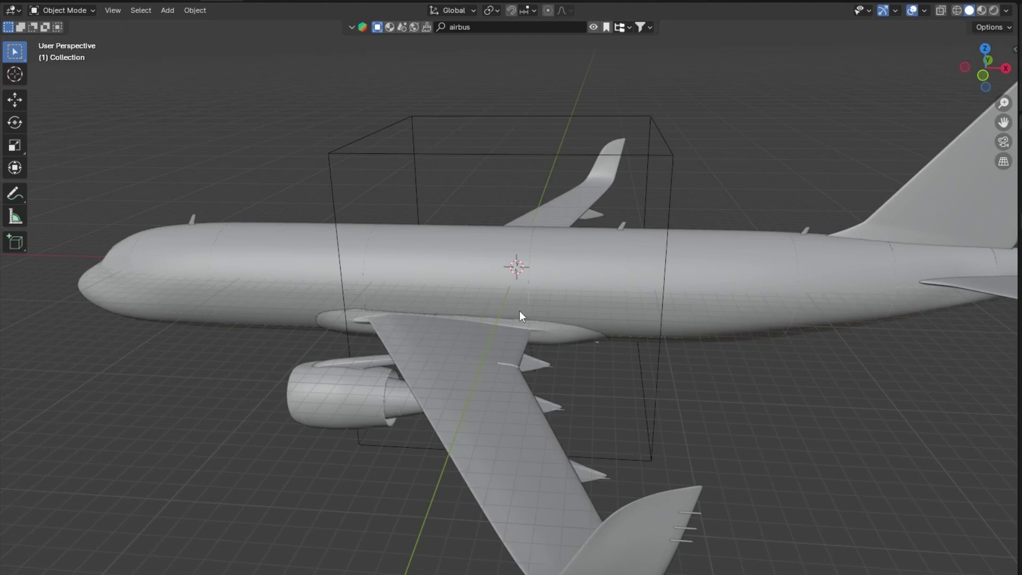
click(359, 156)
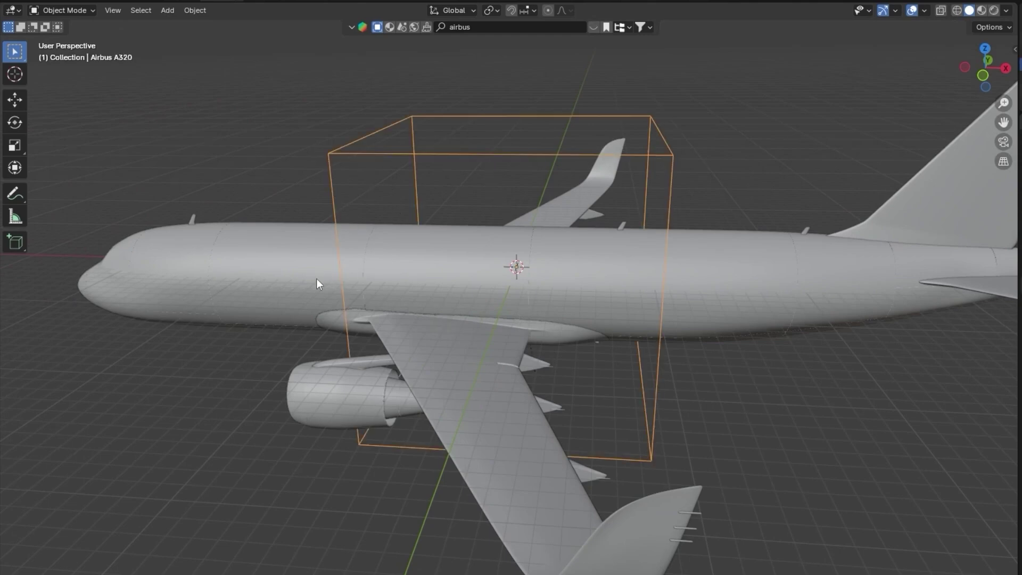
middle_drag(318, 283, 388, 281)
scroll(479, 245, down, 2)
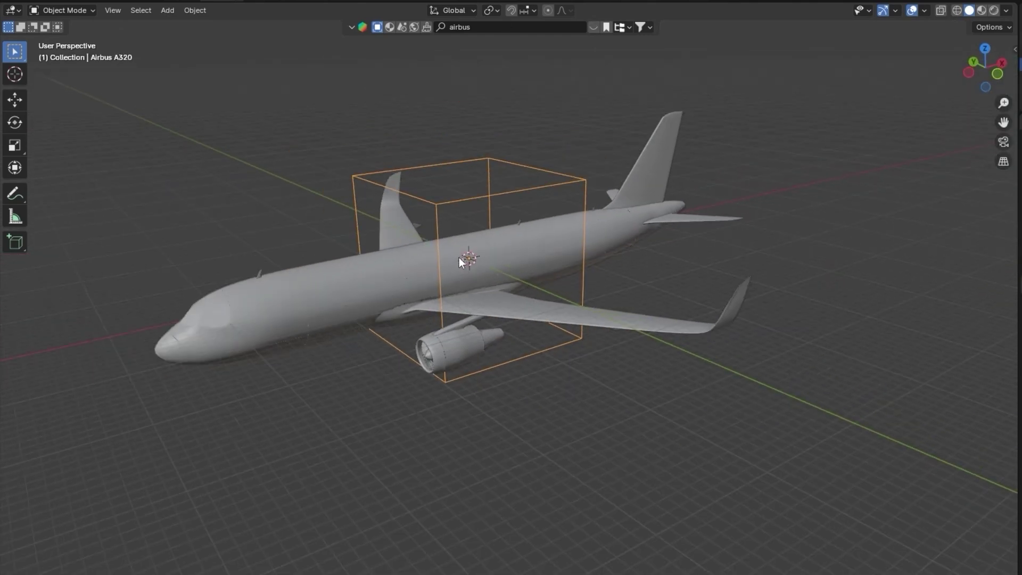
middle_drag(432, 269, 595, 250)
middle_drag(448, 310, 468, 299)
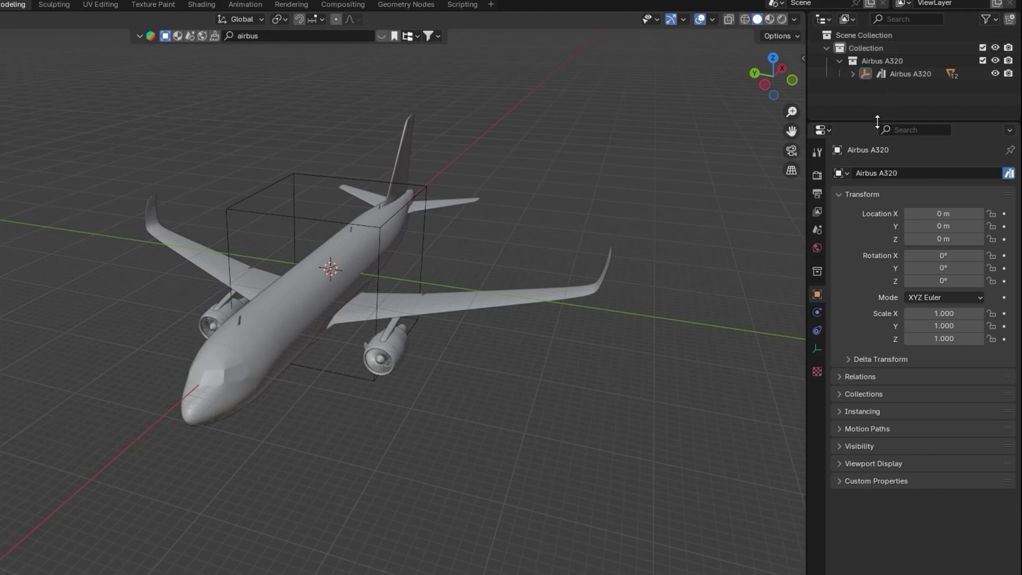
- Enlarge the Outliner and hide the Airbus A320 collection in the viewport
drag(877, 121, 877, 240)
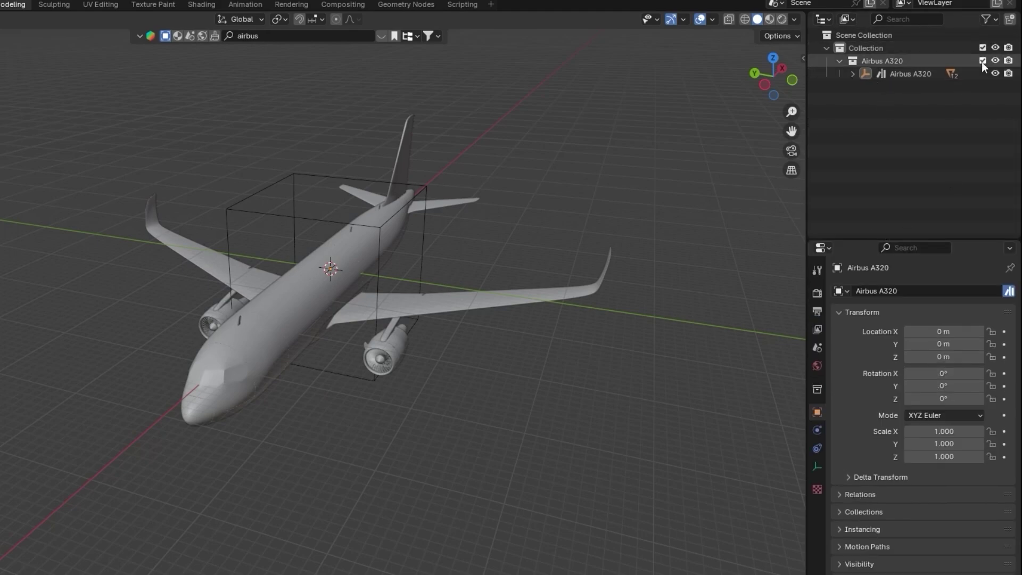
click(995, 60)
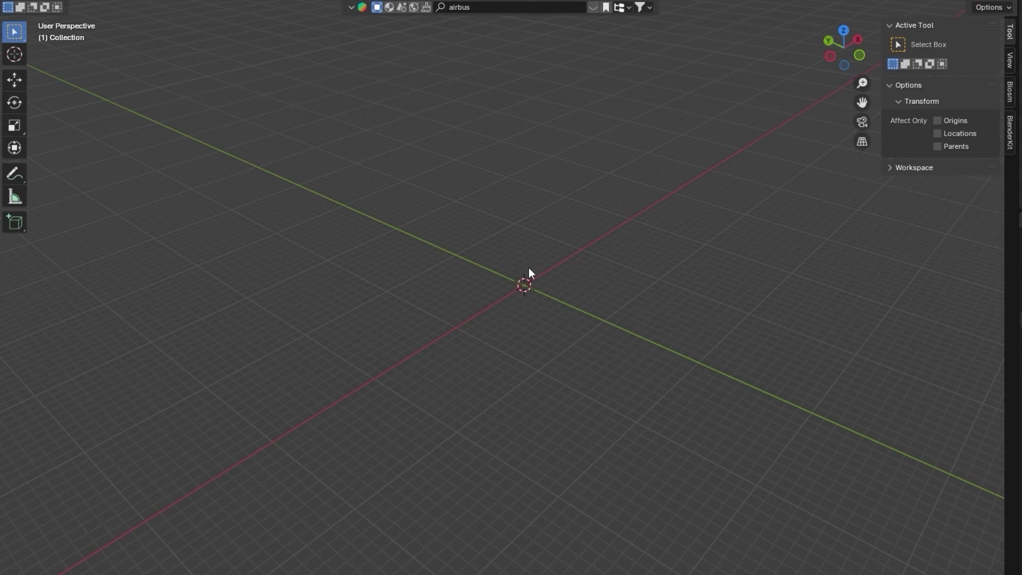
- Add a camera at the world origin and frame it in the viewport
key(shift+a)
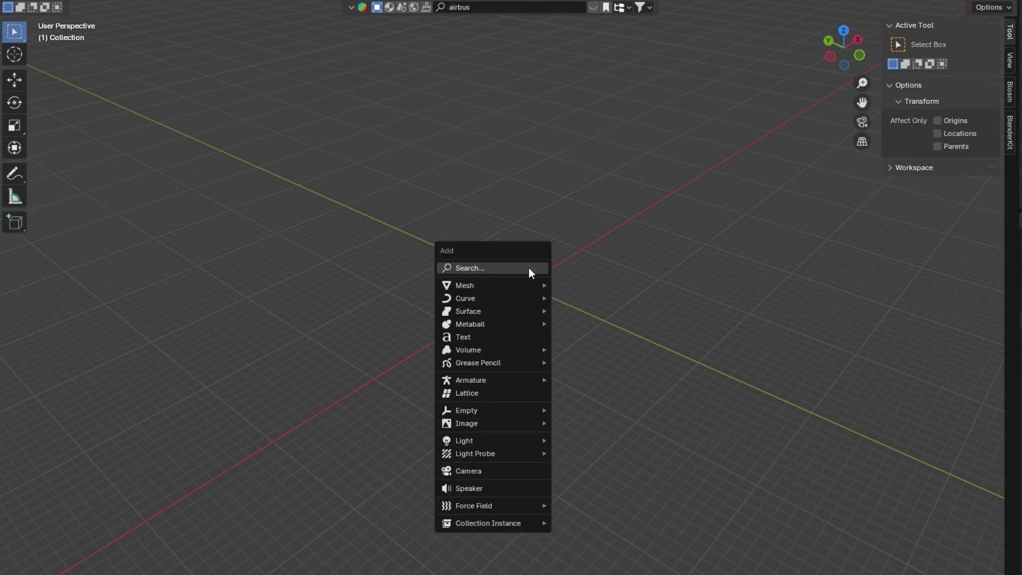
text(cam)
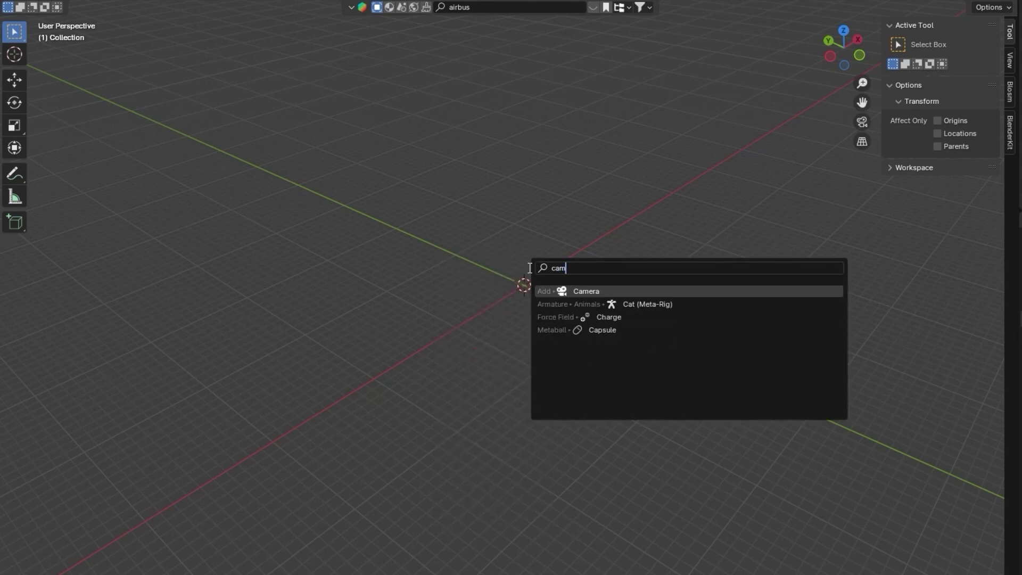
key(Return)
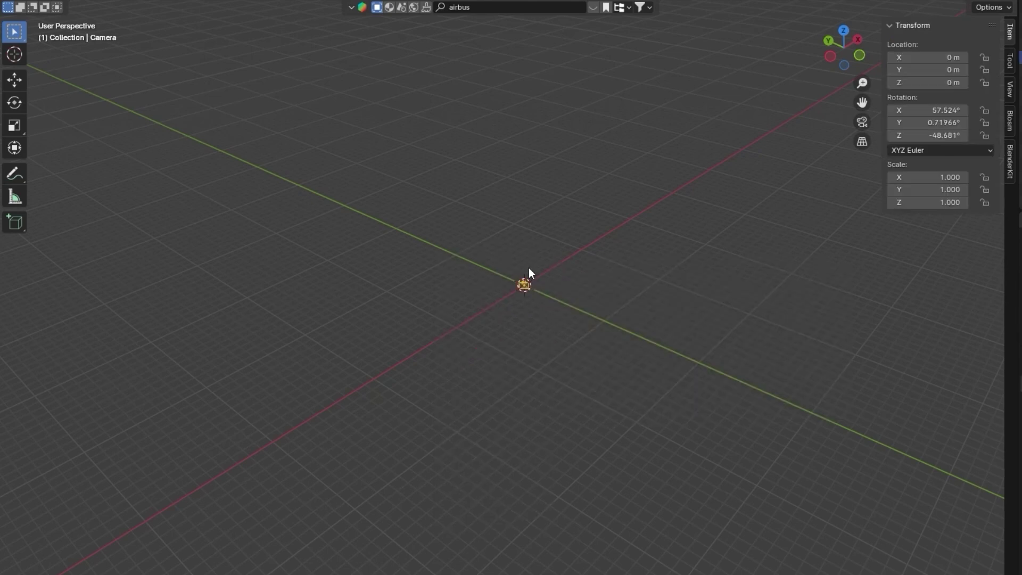
key(KP_Decimal)
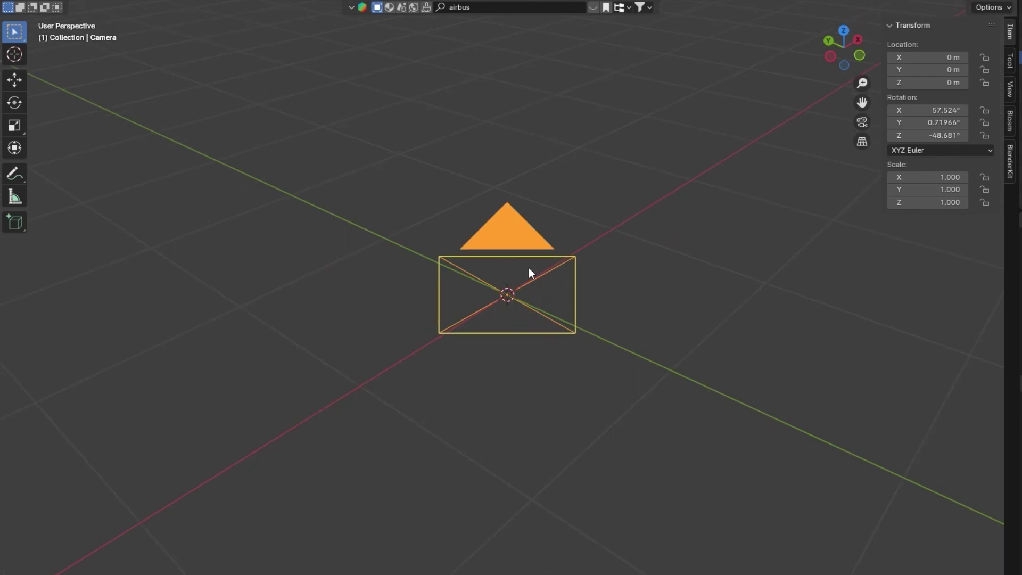
scroll(541, 290, down, 3)
middle_drag(515, 310, 579, 311)
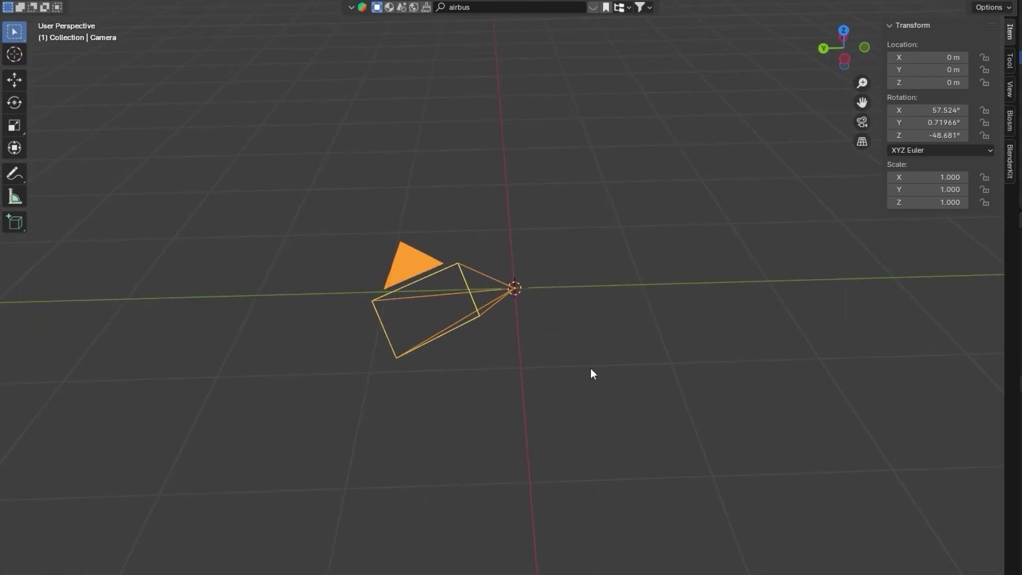
- Set the camera's X, Y and Z rotation to 0°
key(n)
key(n)
key(n)
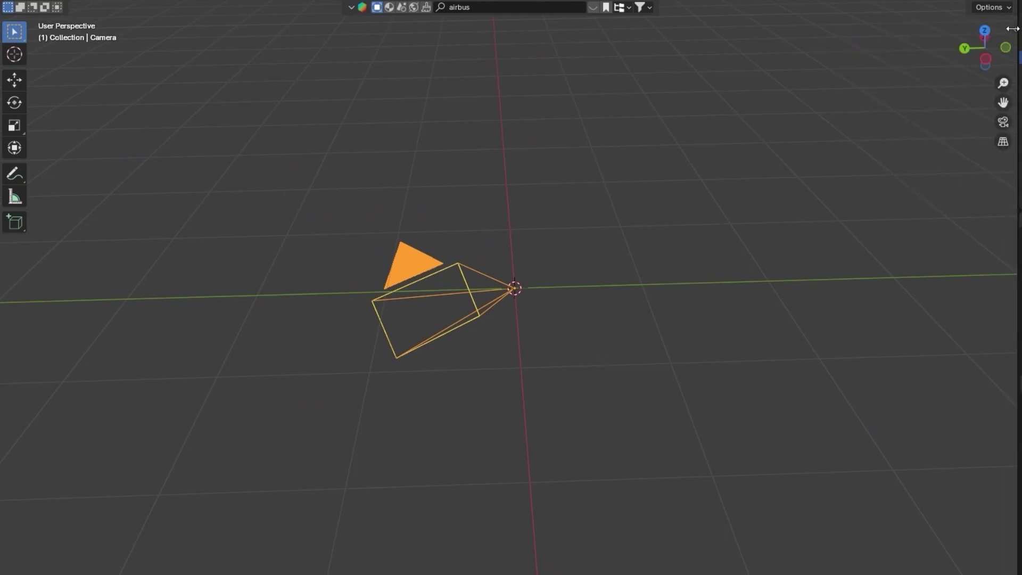
key(n)
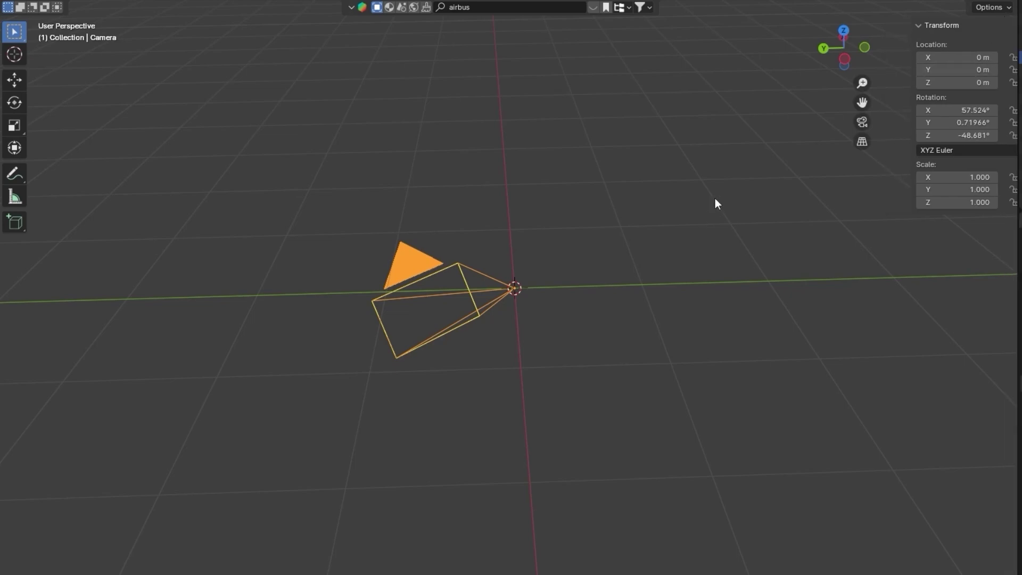
click(967, 109)
text(0)
key(Tab)
text(0)
key(Tab)
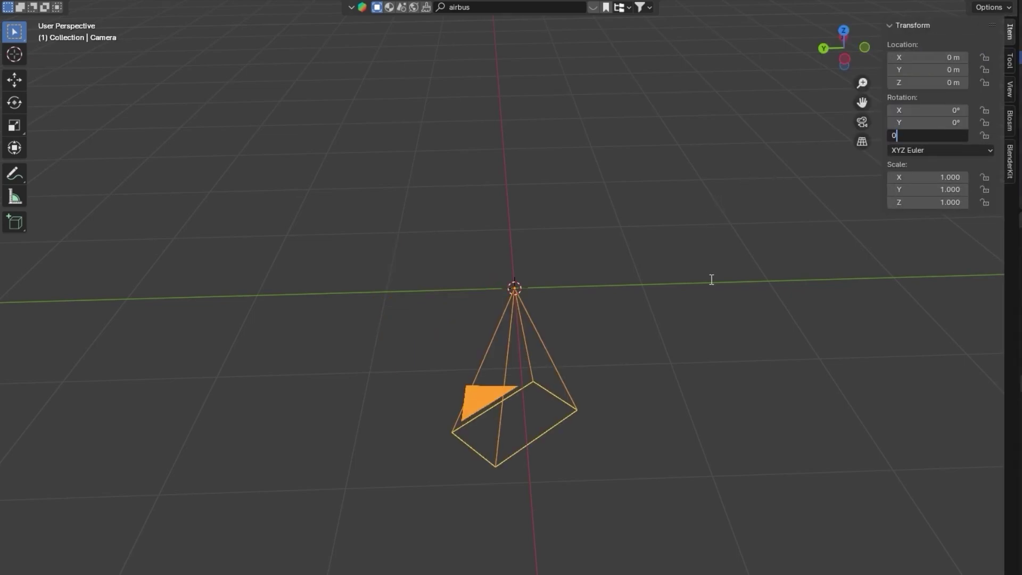
text(0)
key(Return)
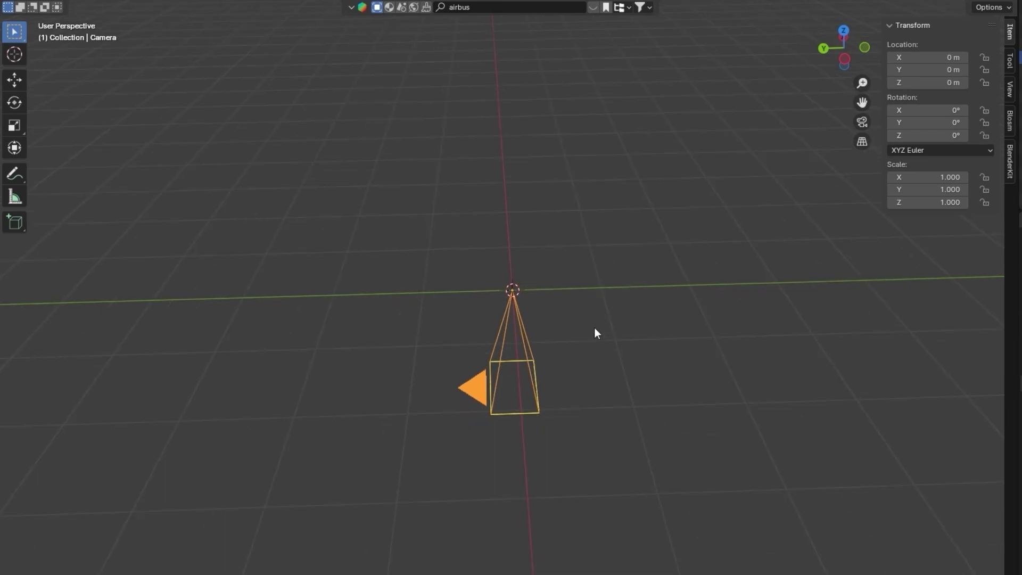
- Move the camera straight up along the Z axis to a height of about 4.35 m
click(504, 295)
click(509, 321)
key(g)
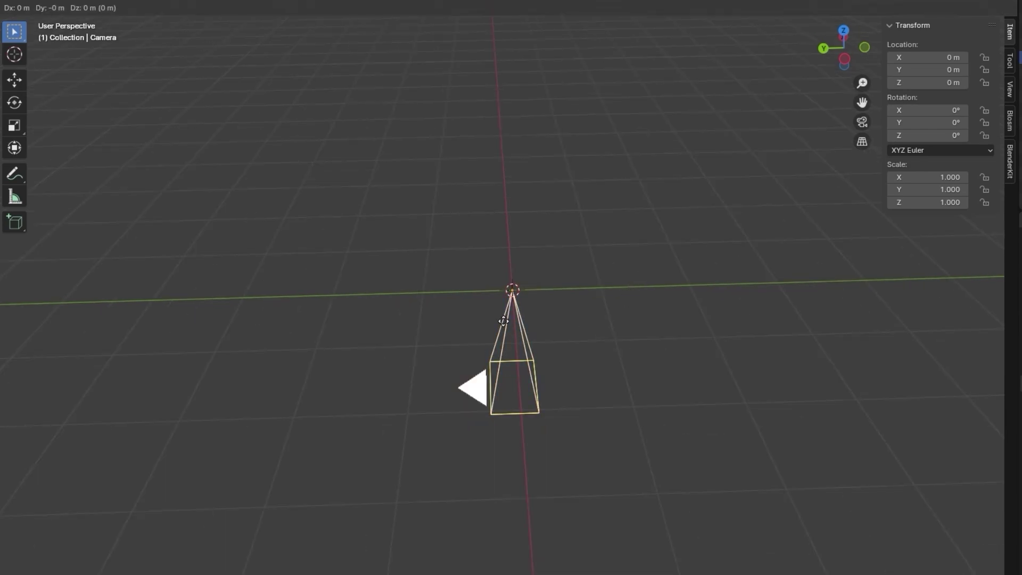
key(z)
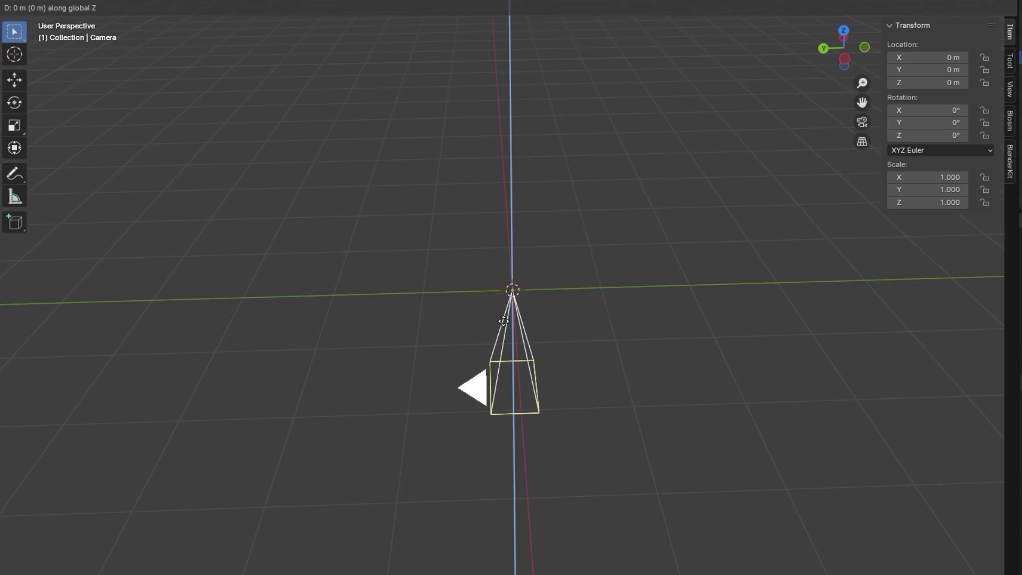
click(570, 24)
middle_drag(550, 265, 529, 234)
key(g)
key(z)
click(530, 111)
middle_drag(531, 111, 618, 185)
- Add a cube-shaped Empty at the world origin beneath the camera and leave it selected
key(shift+a)
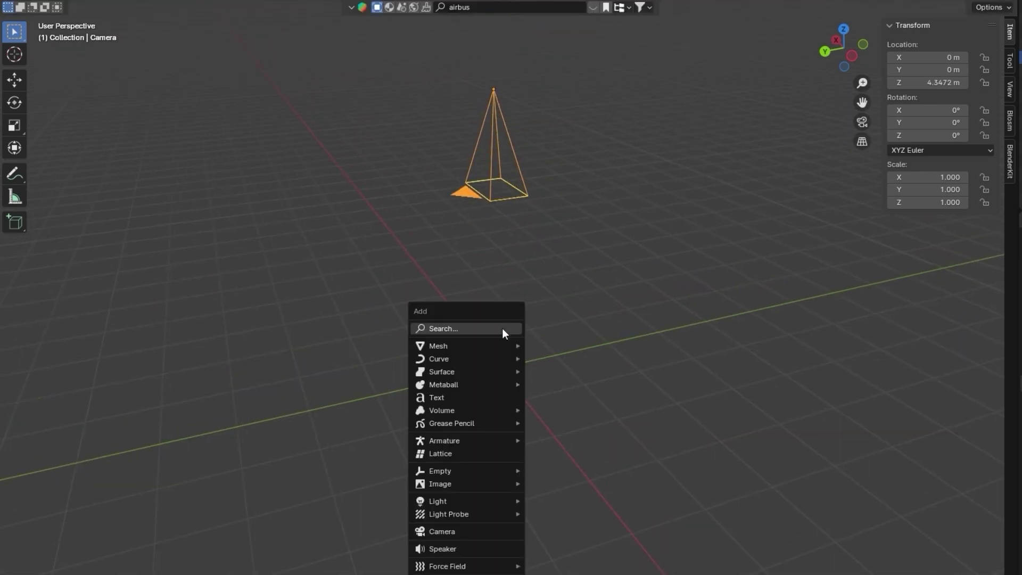
mouse_move(451, 472)
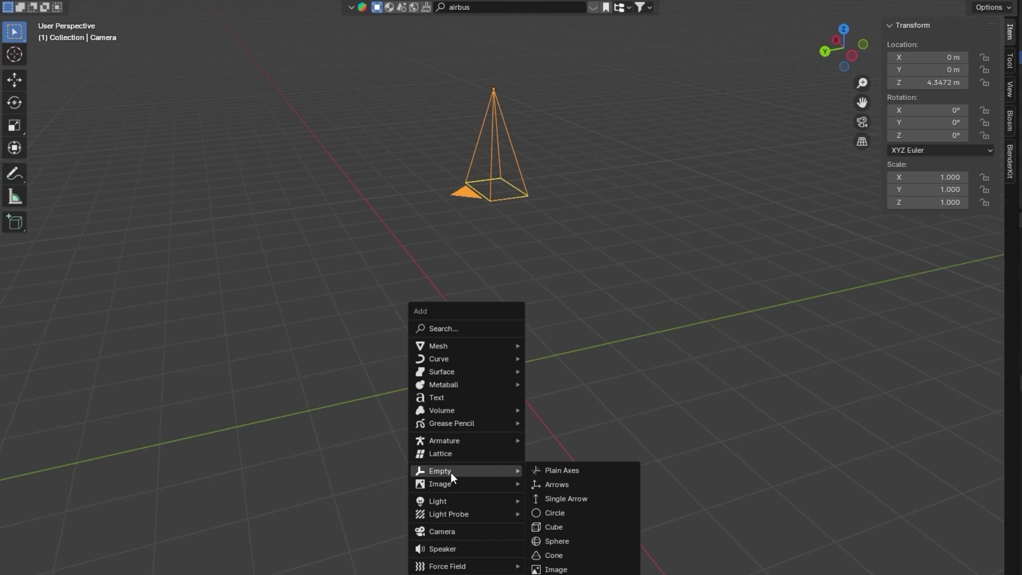
click(573, 527)
click(669, 288)
middle_drag(669, 289, 638, 283)
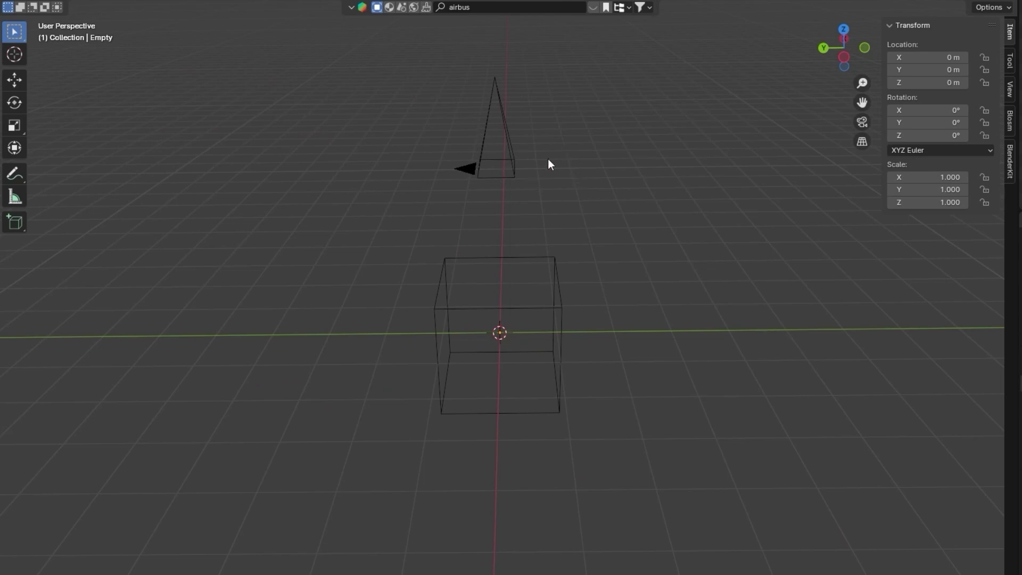
click(510, 265)
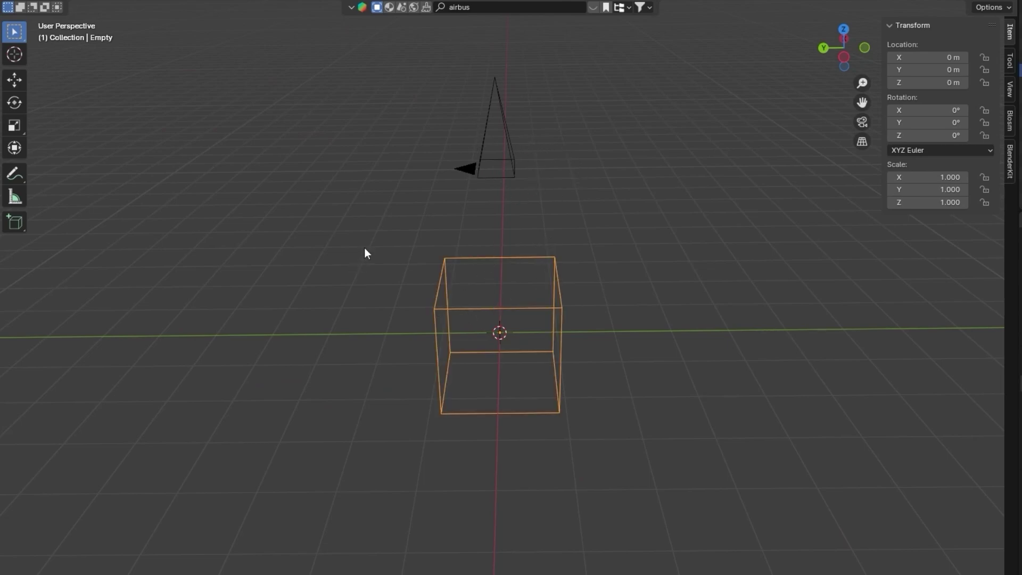
click(367, 250)
middle_drag(437, 239, 558, 241)
click(527, 274)
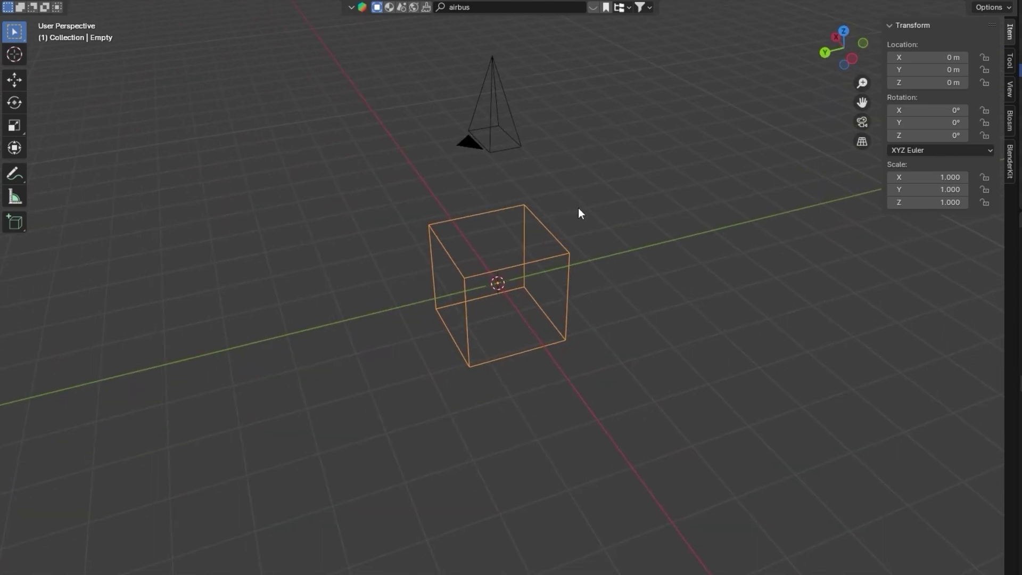
middle_drag(579, 209, 523, 265)
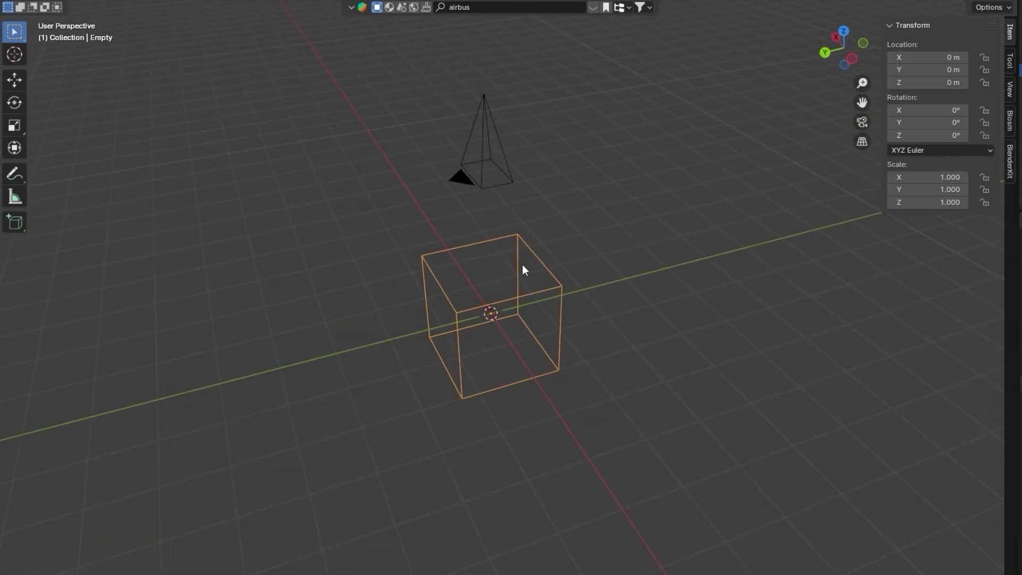
- Raise the camera along the Z axis to a height of about 7.44 m
click(505, 180)
key(g)
click(499, 194)
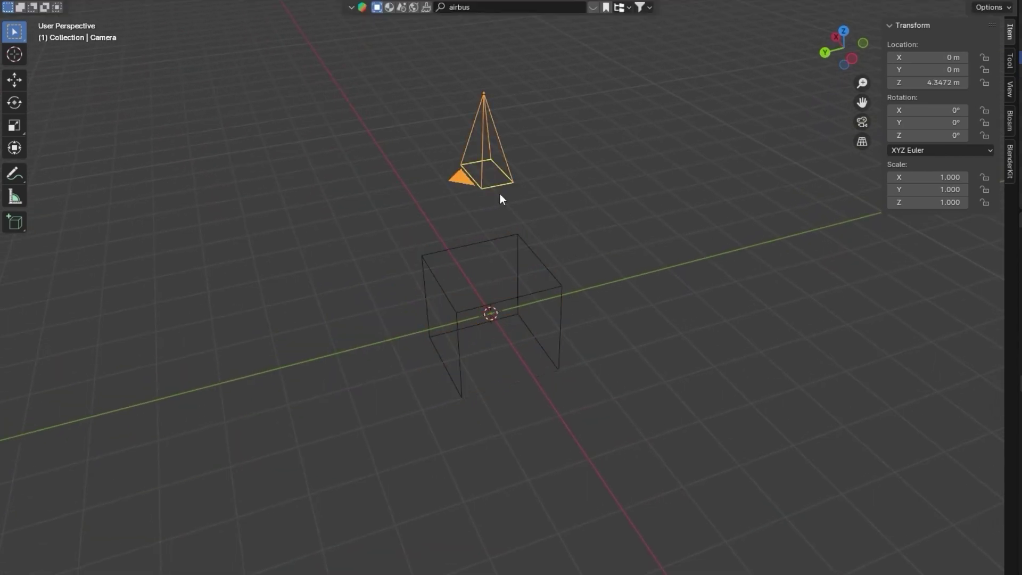
middle_drag(589, 248, 619, 191)
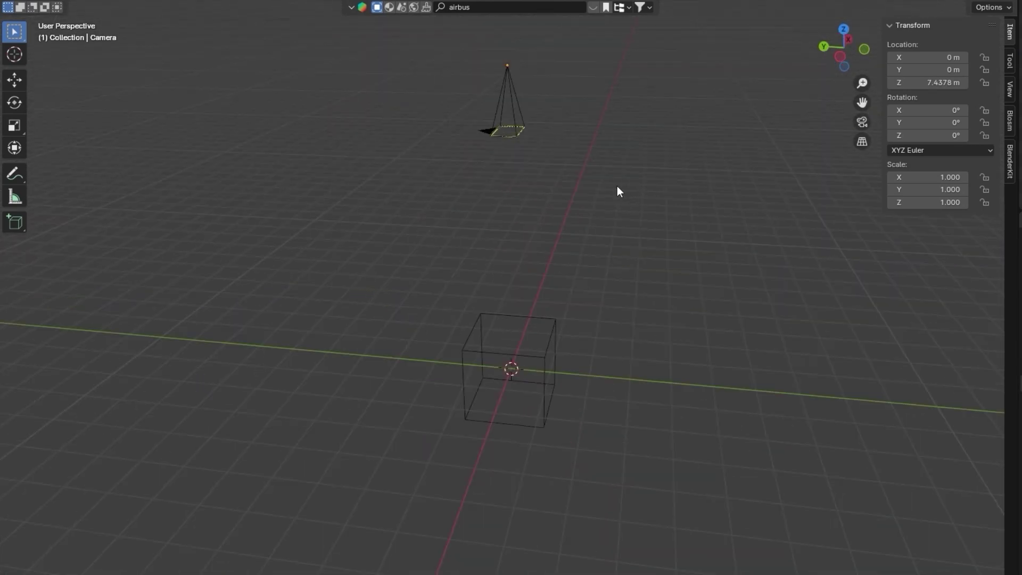
- Parent the camera to the cube-shaped Empty with the Object (Keep Transform) option
click(518, 113)
shift+click(541, 363)
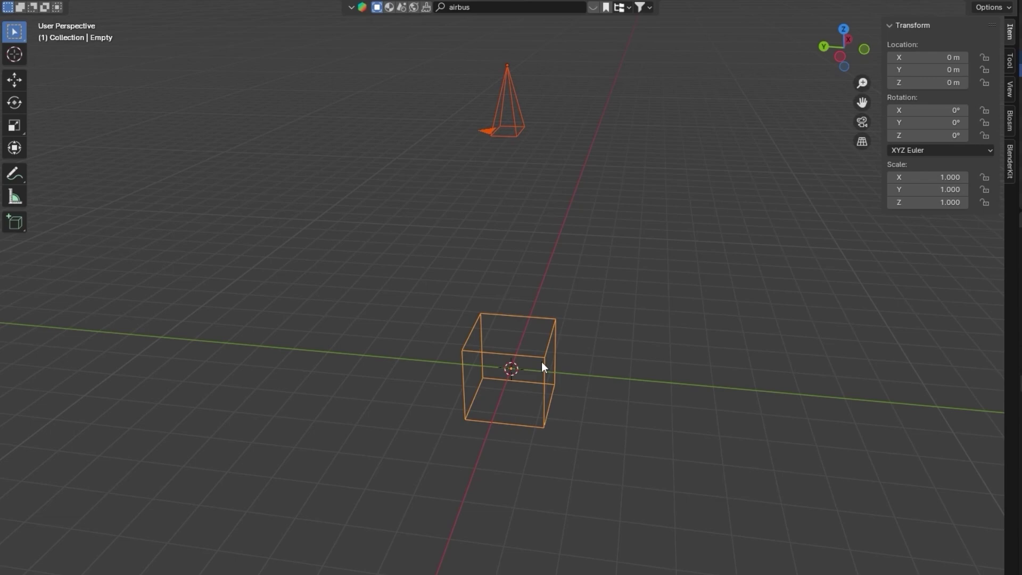
middle_drag(541, 266, 541, 263)
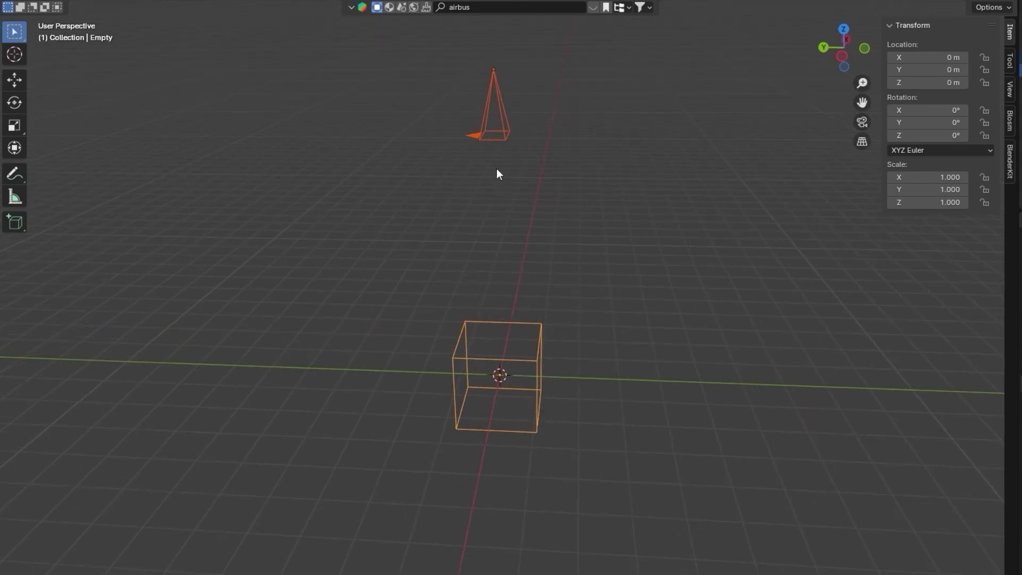
key(ctrl+p)
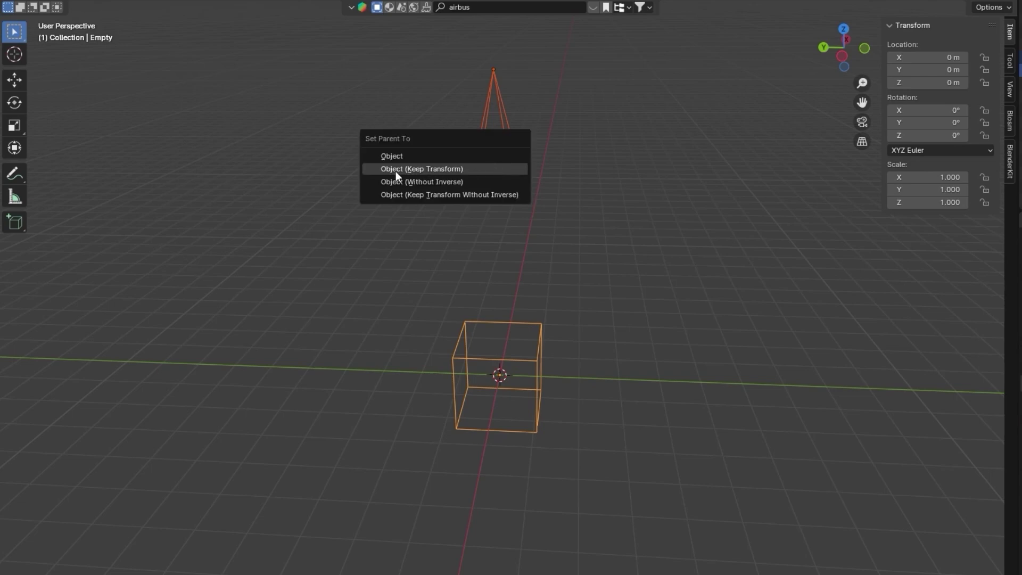
click(458, 170)
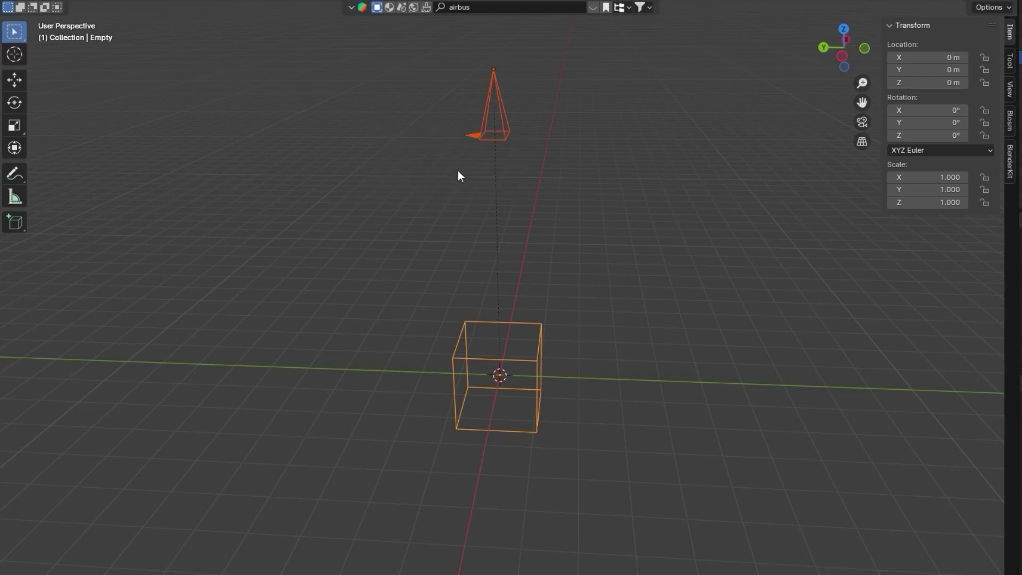
- Test the camera's parenting by moving the cube Empty freely, cancel the move and deselect it
click(692, 263)
click(536, 354)
key(g)
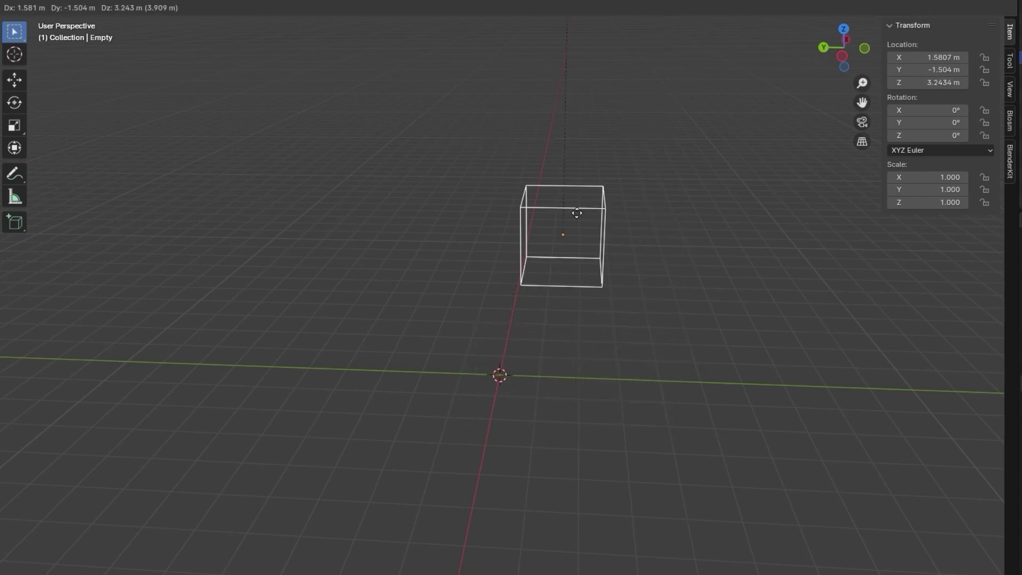
right_click(668, 258)
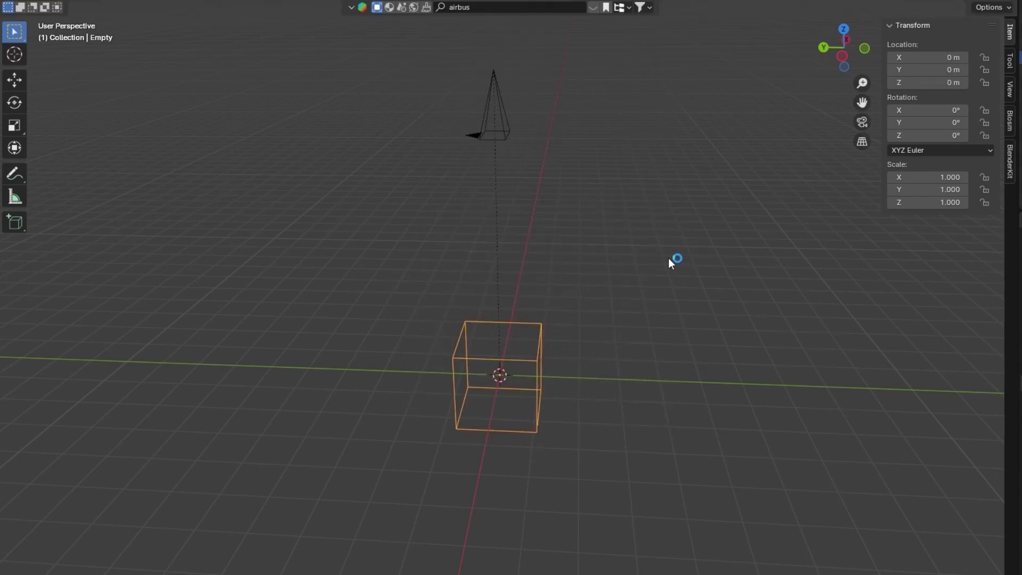
click(615, 258)
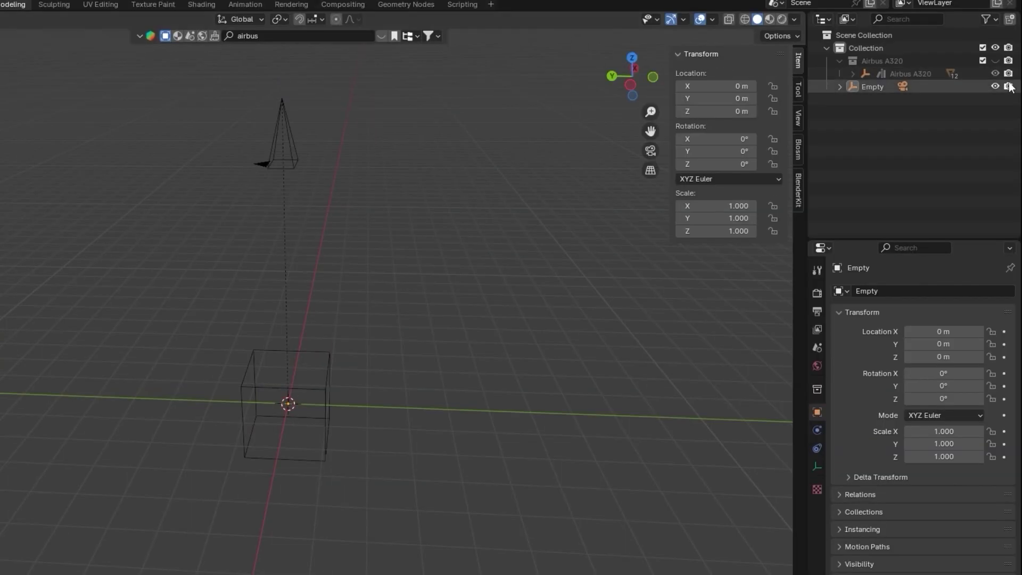
- Unhide the Airbus A320 collection in the viewport and frame the whole aircraft
click(994, 61)
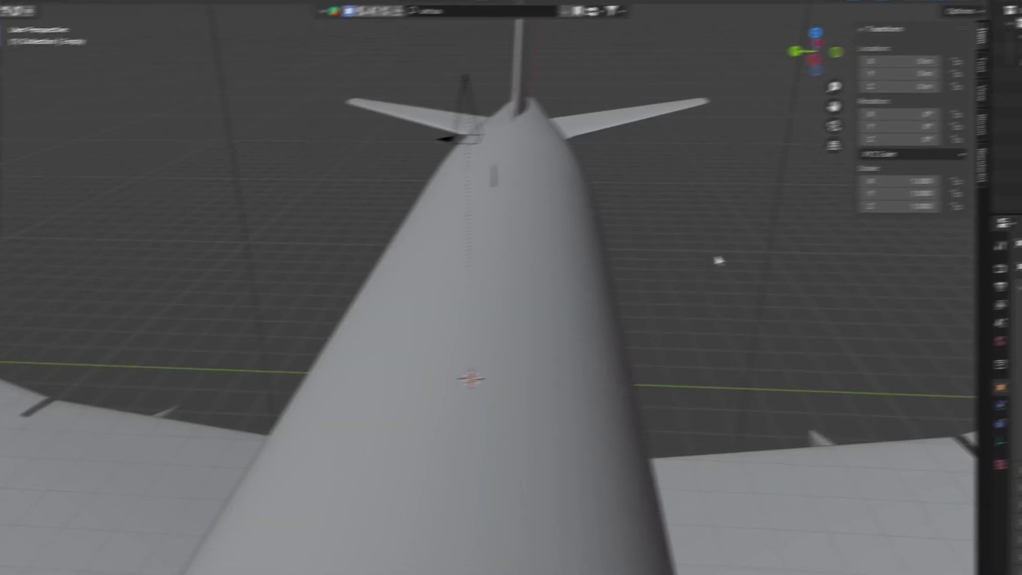
middle_drag(537, 281, 363, 289)
scroll(388, 290, down, 5)
middle_drag(422, 310, 509, 296)
scroll(451, 284, up, 3)
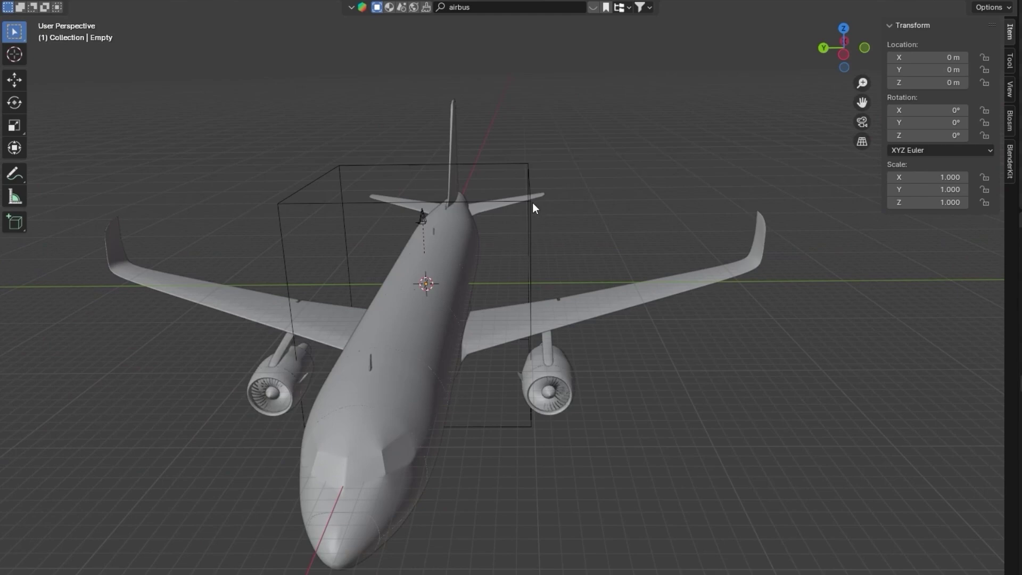
- Scale the Airbus A320's parent Empty uniformly to about 0.266 and apply its scale
click(529, 219)
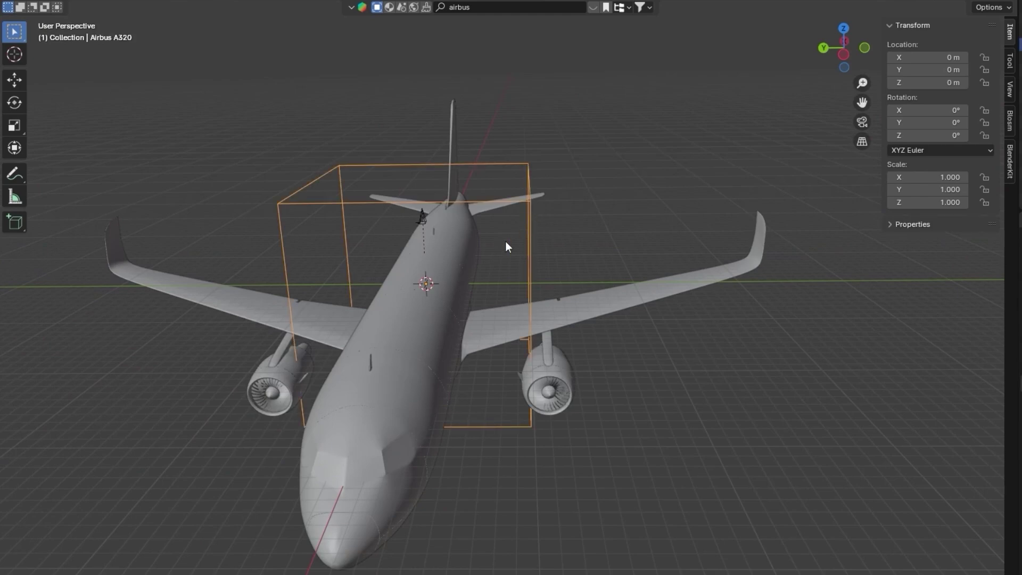
middle_drag(505, 241, 547, 247)
key(s)
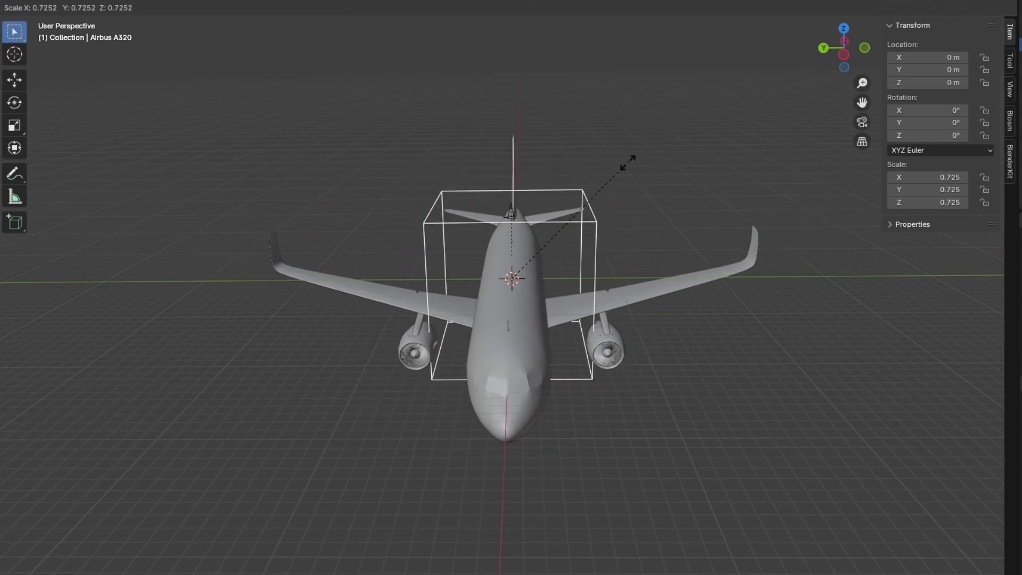
click(558, 237)
scroll(562, 236, up, 3)
middle_drag(598, 176, 557, 241)
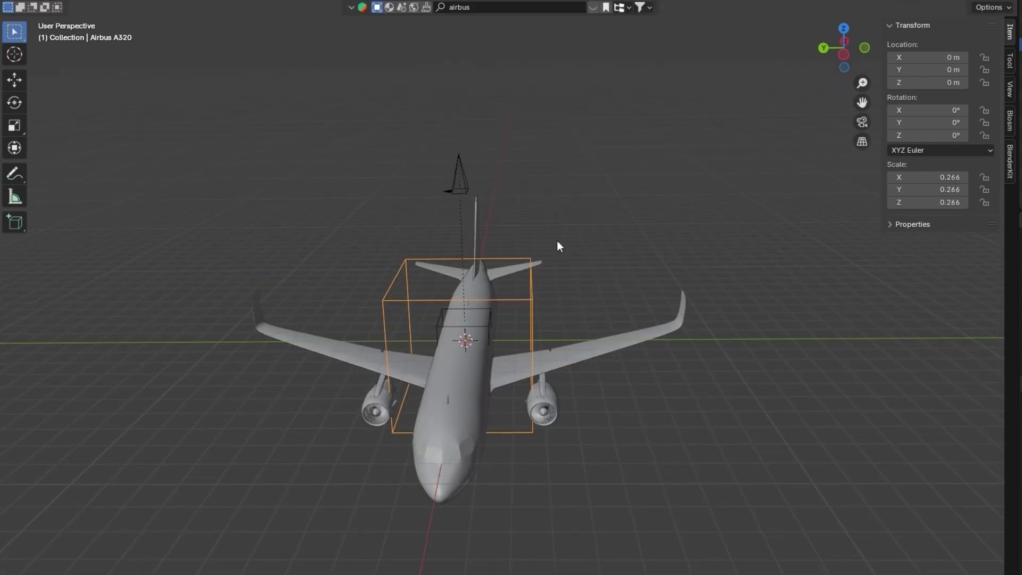
key(ctrl+a)
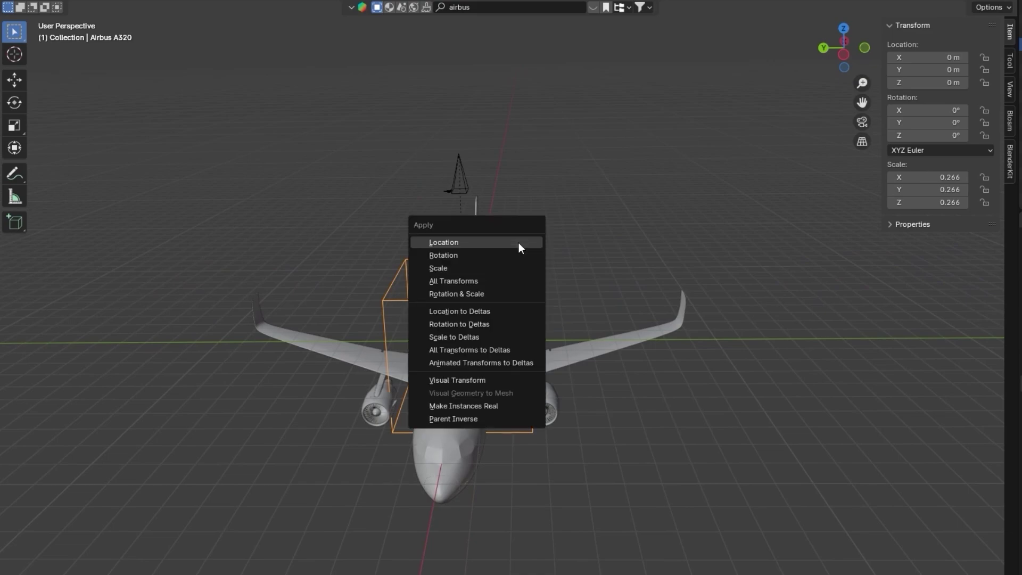
click(475, 270)
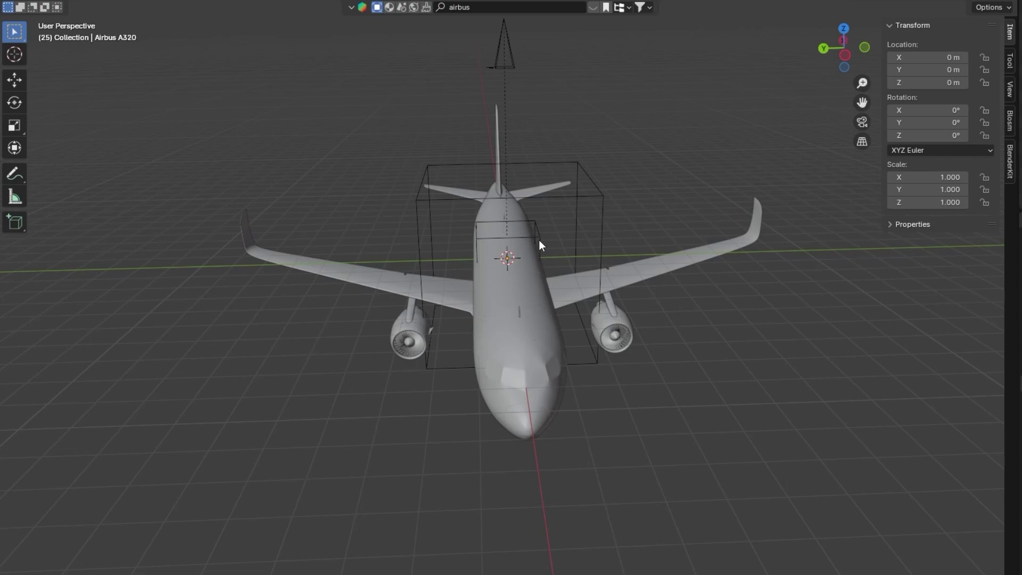
- Check the camera's framing, restore the full interface, and set up the Animation workspace with a camera view in its narrower viewport
key(KP_0)
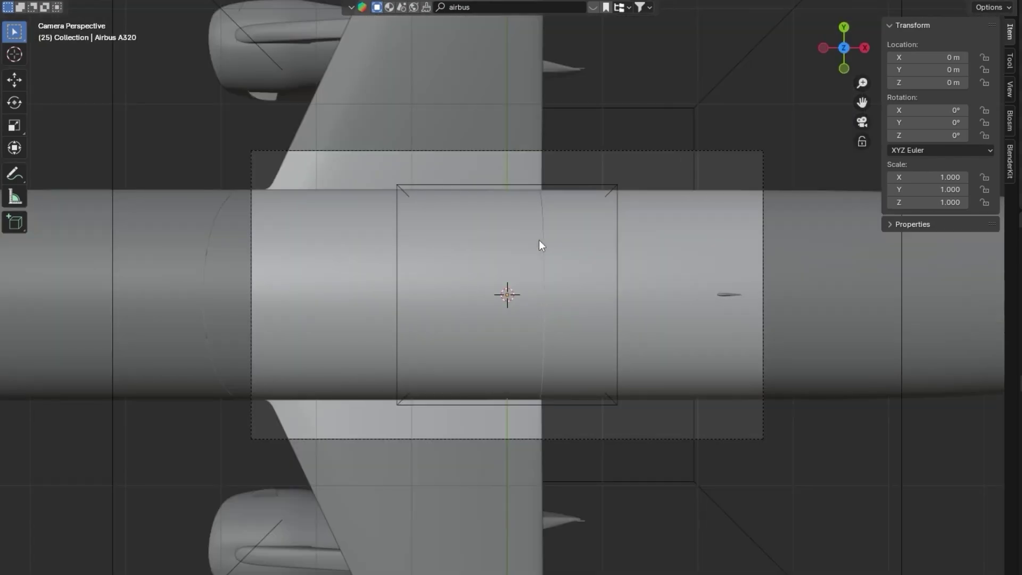
key(KP_0)
key(ctrl+alt+space)
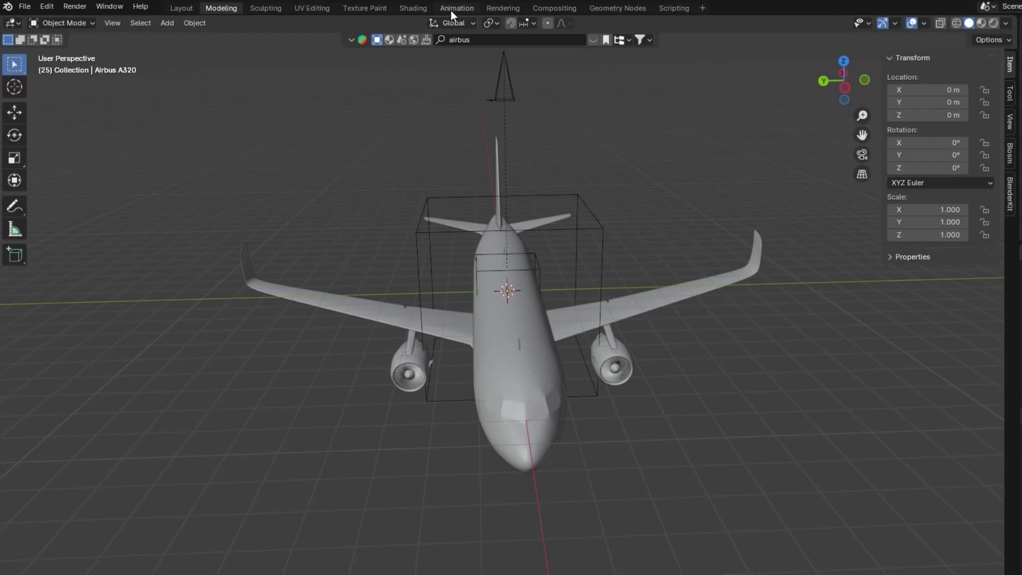
click(451, 8)
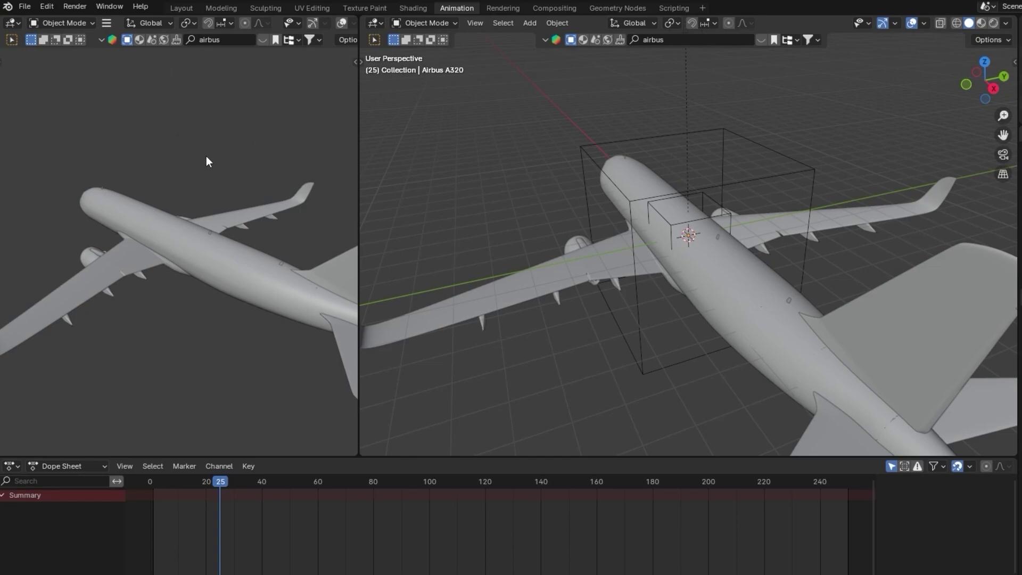
key(KP_0)
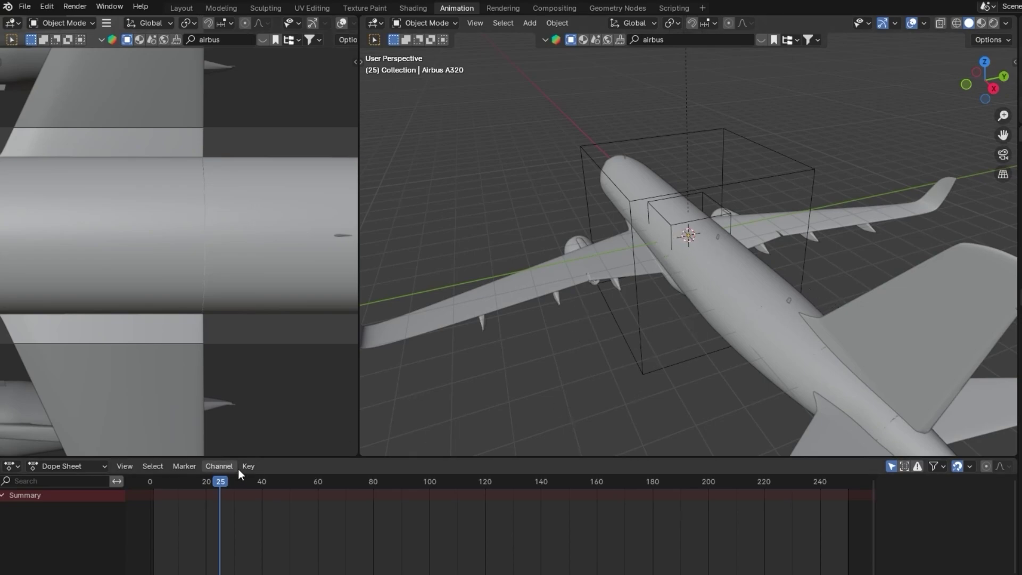
- Go to frame 1 and move the camera's parent Empty along the X axis to the aircraft's nose
drag(222, 481, 154, 481)
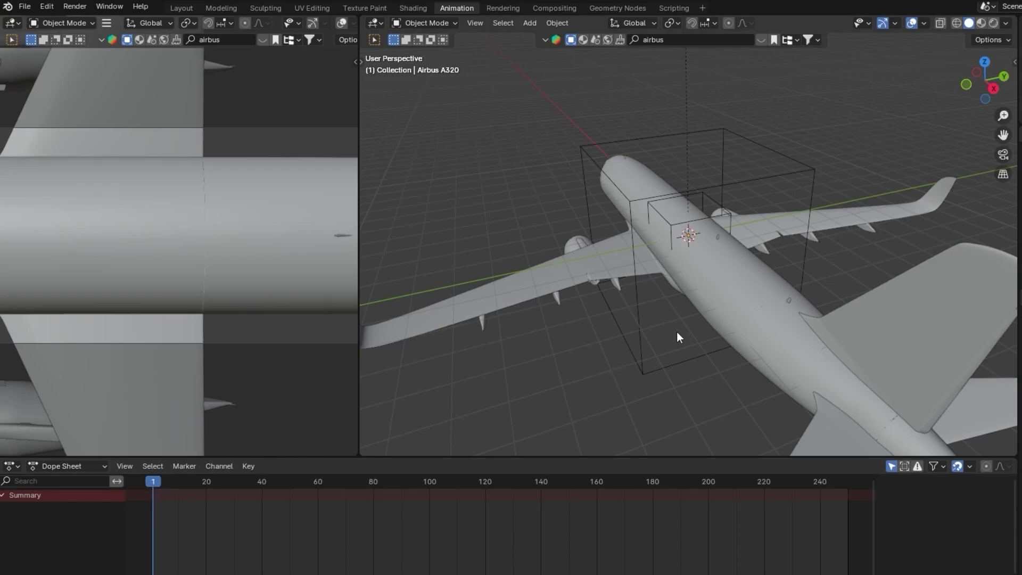
click(682, 212)
scroll(627, 255, down, 3)
middle_drag(627, 254, 713, 260)
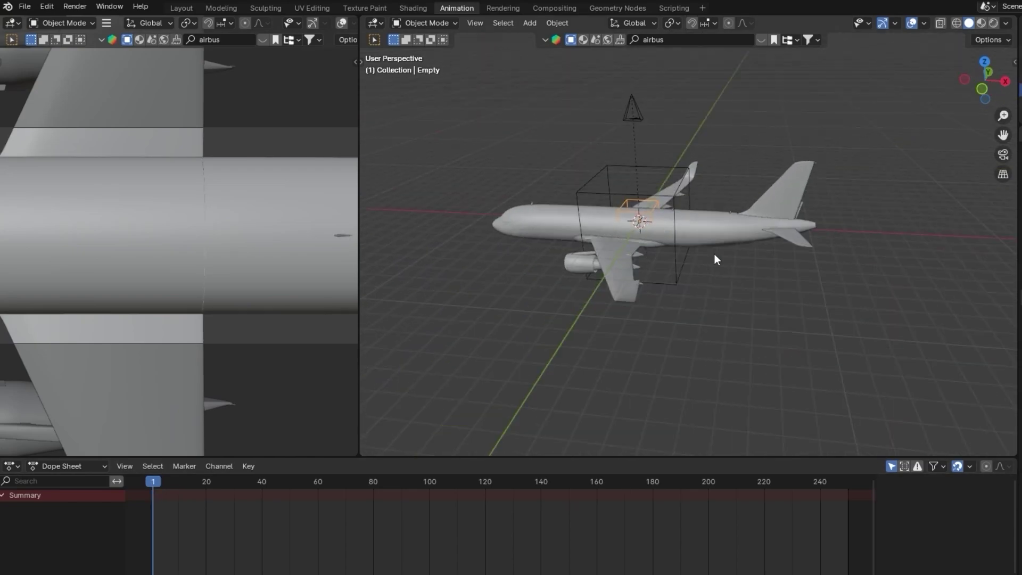
key(g)
key(x)
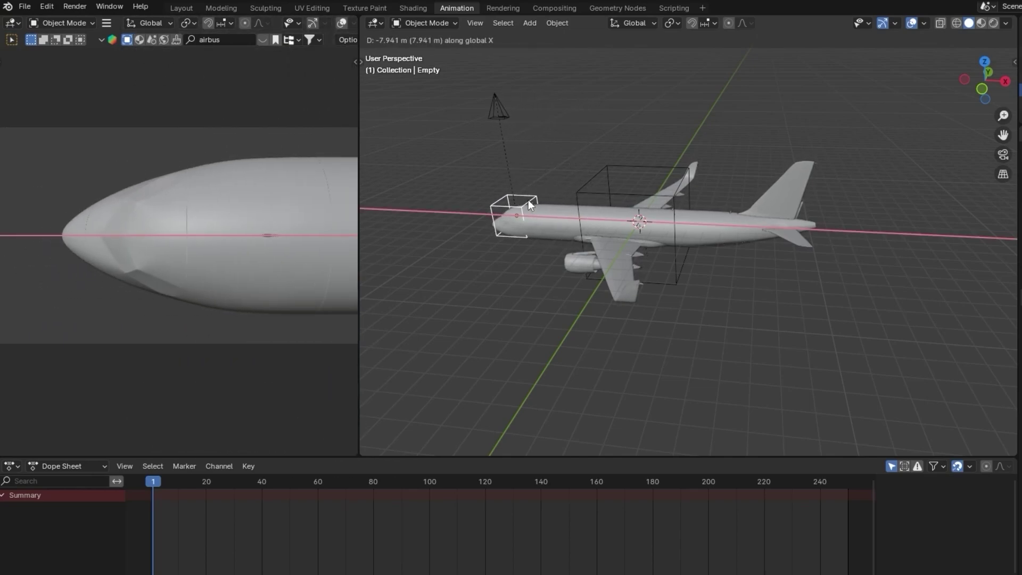
click(531, 236)
- Rotate the camera's parent Empty 90° about the global X axis
middle_drag(498, 241, 565, 268)
scroll(565, 267, up, 3)
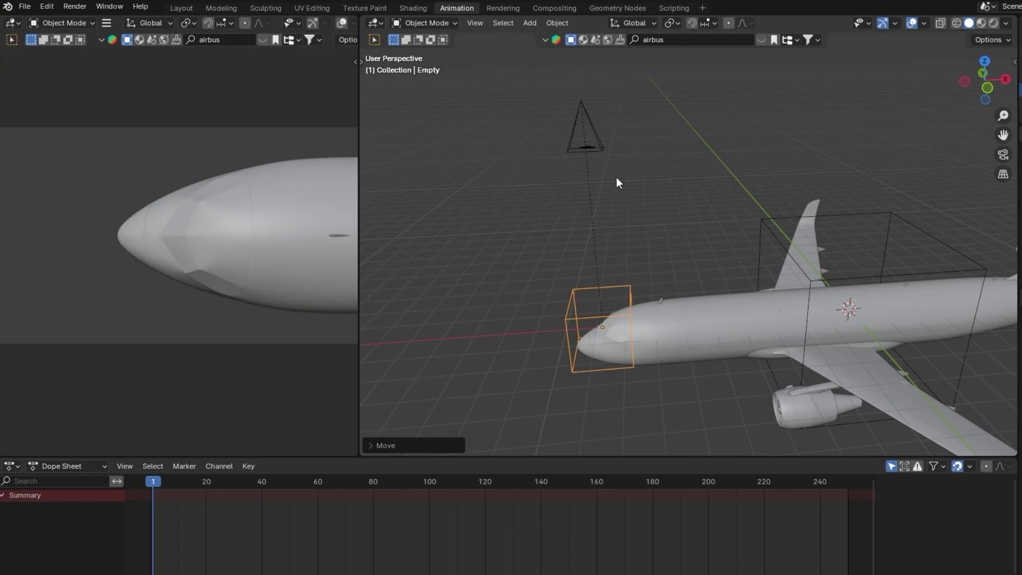
scroll(596, 218, down, 3)
middle_drag(595, 217, 692, 227)
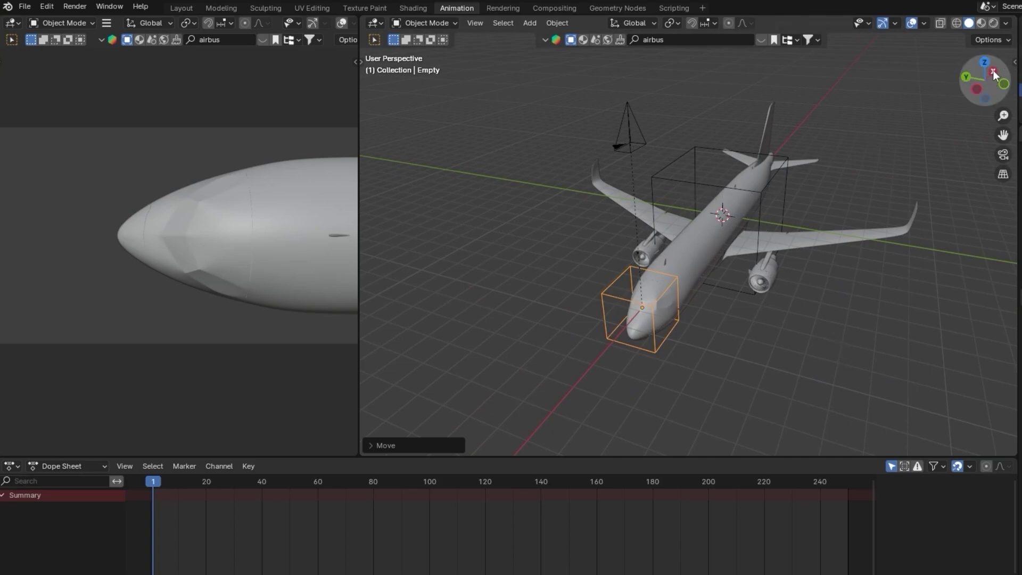
middle_drag(532, 369, 554, 313)
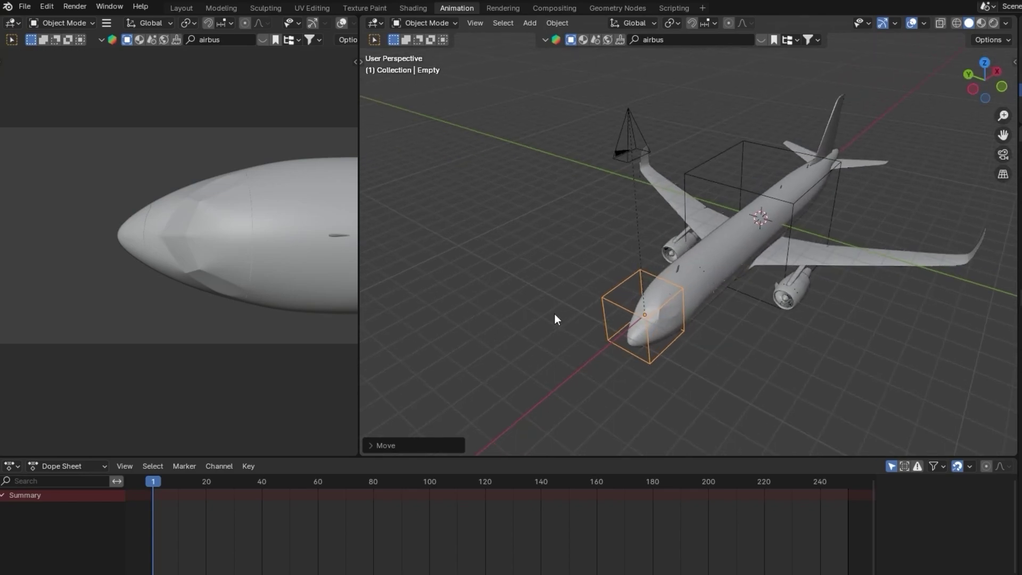
key(r)
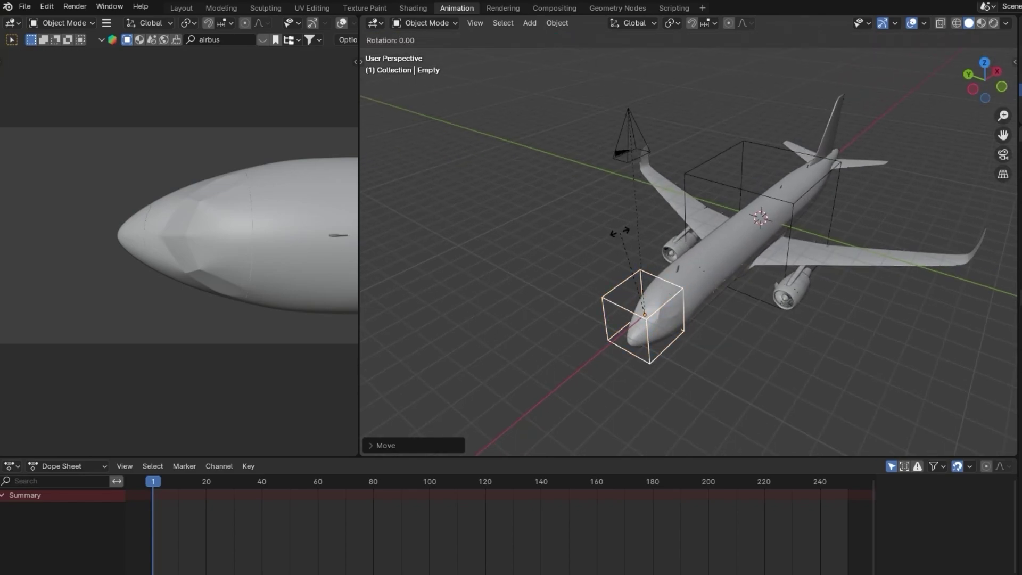
key(x)
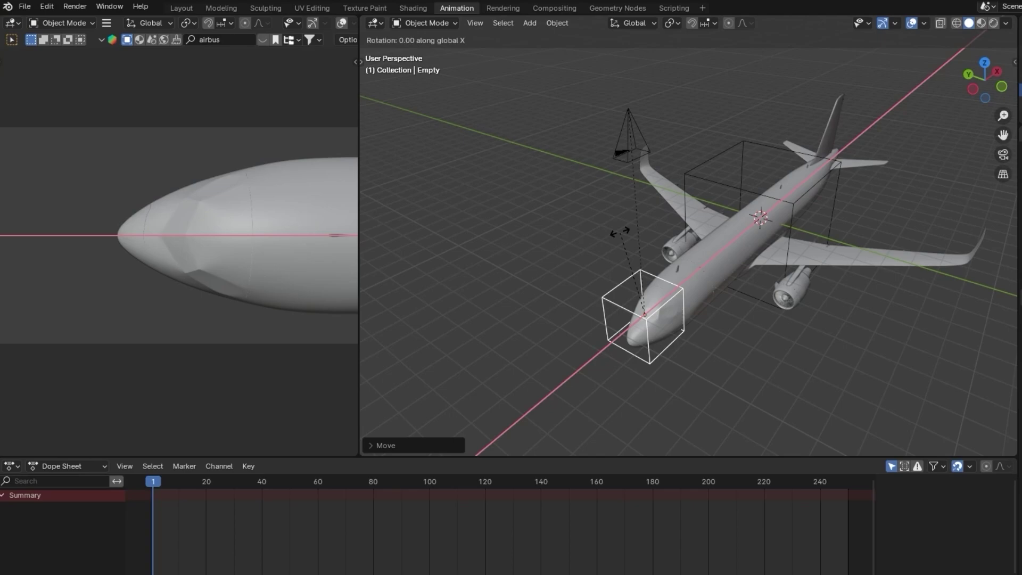
text(90)
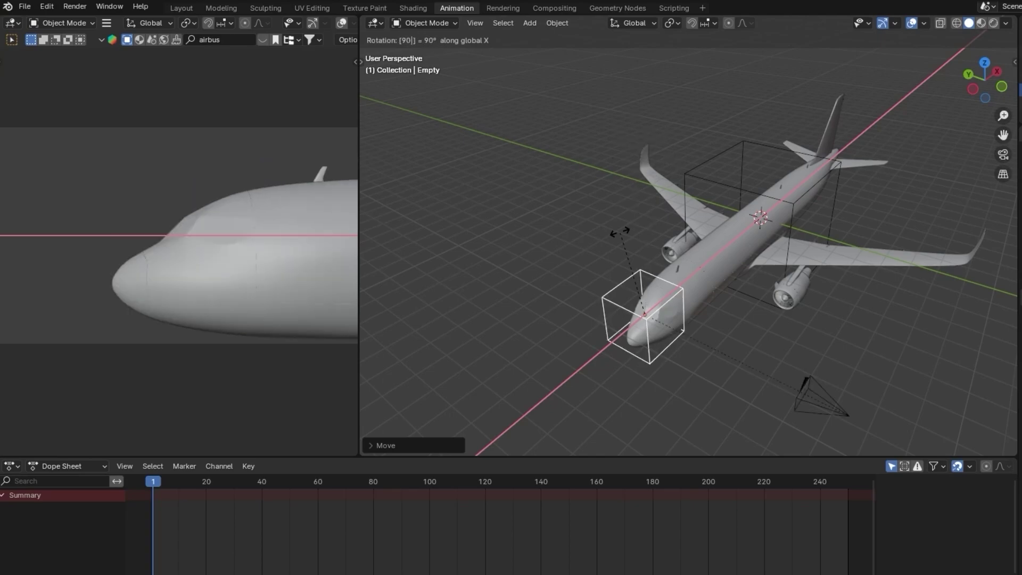
key(Return)
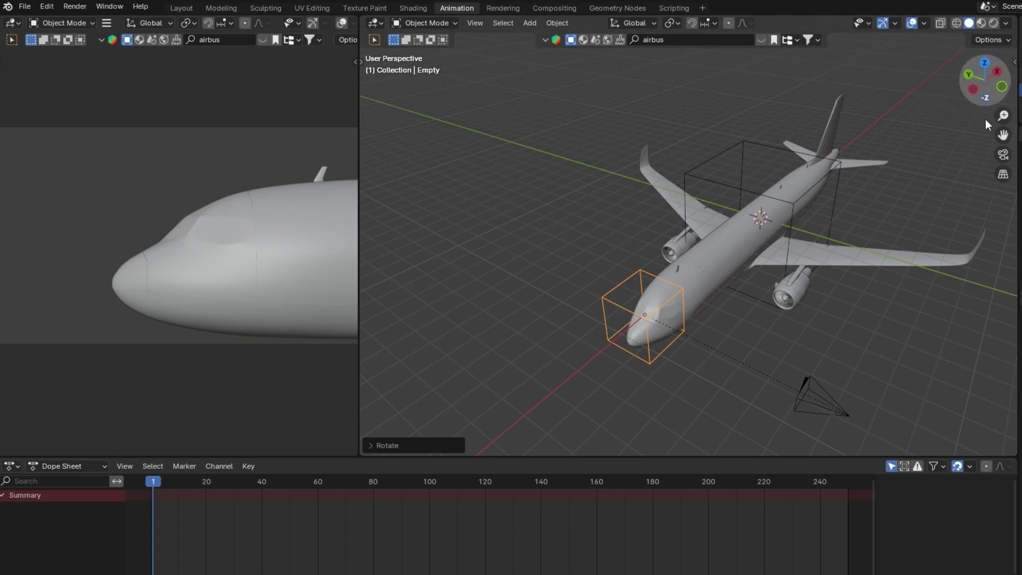
- Rotate the camera's parent Empty -90° about the global Z axis so the camera faces the aircraft's nose
key(r)
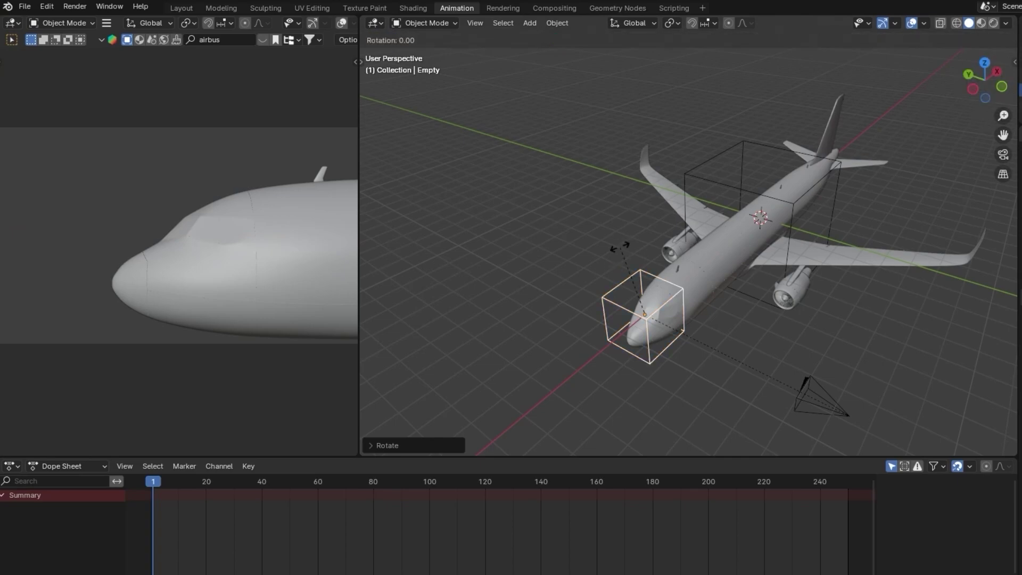
key(z)
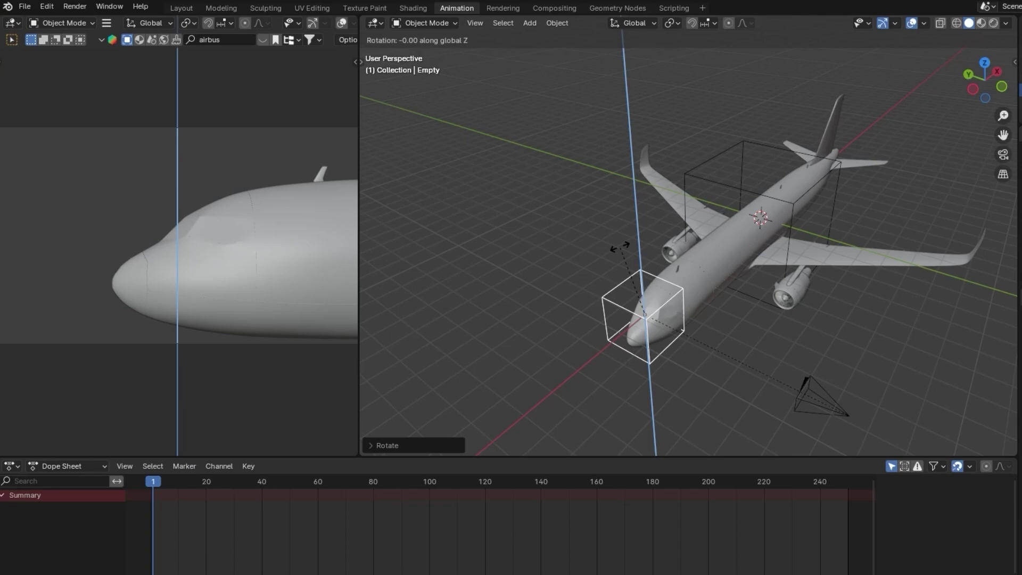
text(90)
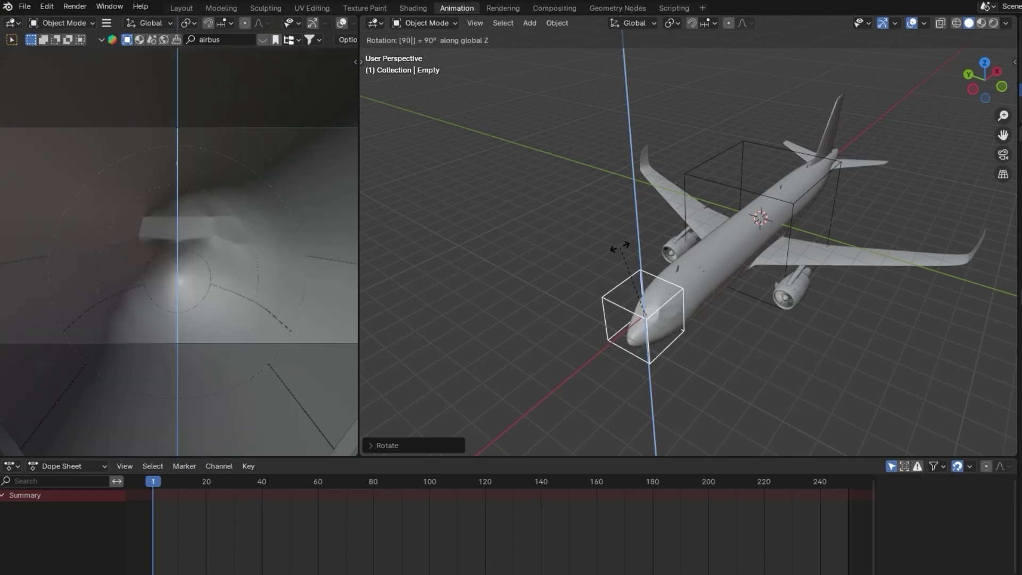
key(BackSpace)
key(BackSpace)
text(-90)
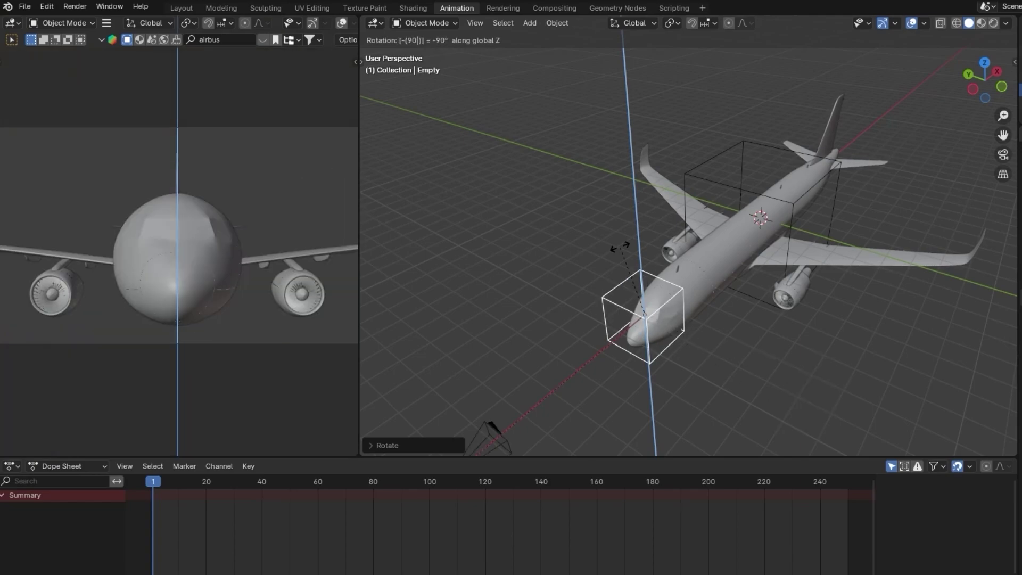
key(Return)
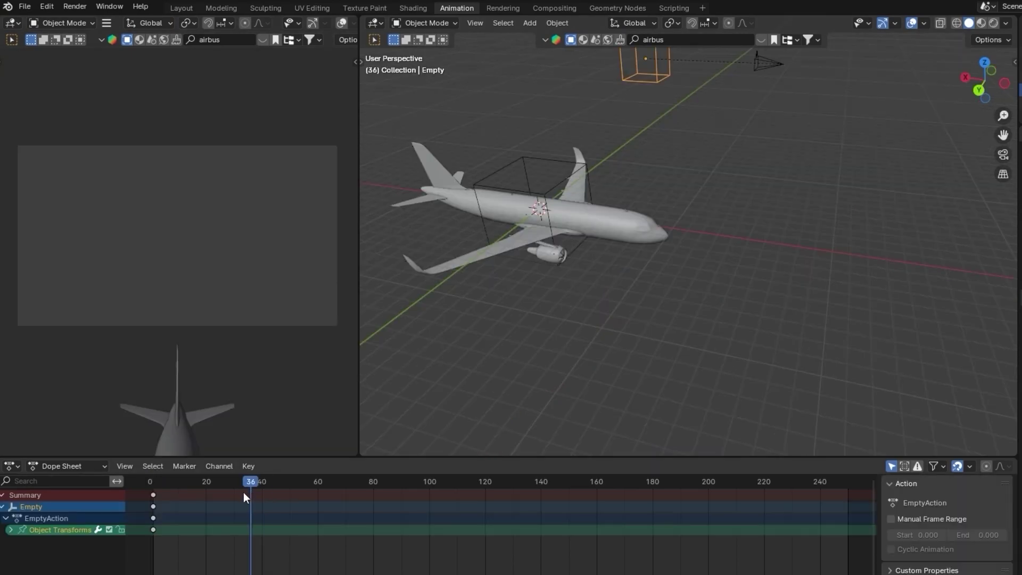
- Go to frame 40 and lower the camera's parent Empty along the global Z axis to the height of the aircraft's nose
mouse_move(244, 491)
mouse_down()
mouse_move(226, 484)
mouse_move(262, 483)
mouse_up()
key(g)
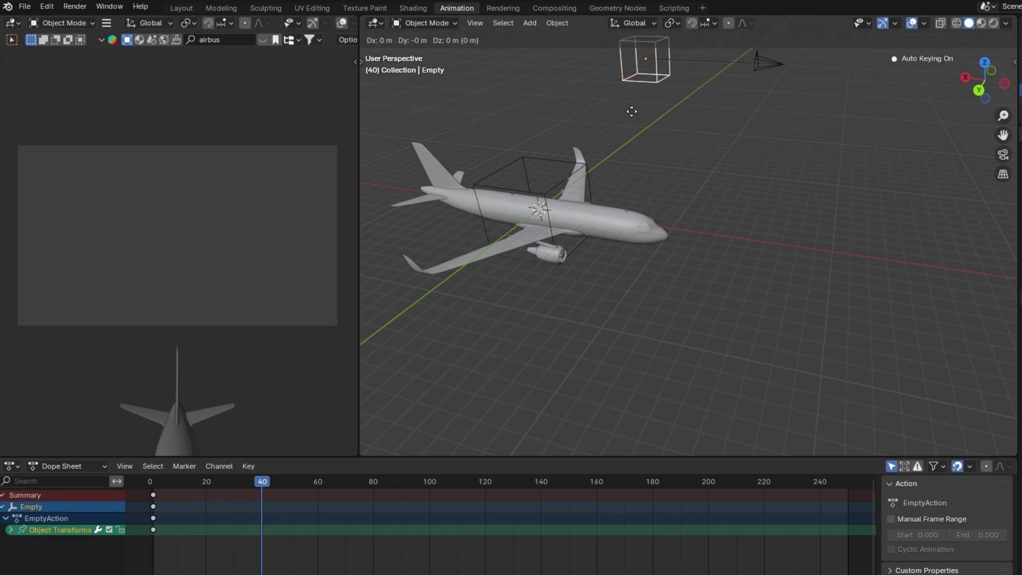
key(x)
key(z)
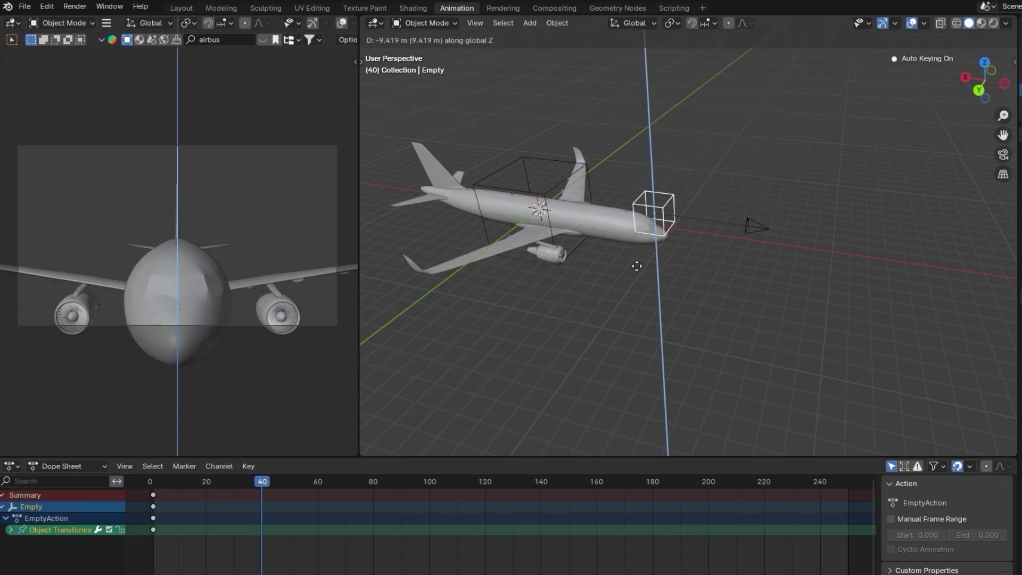
click(637, 280)
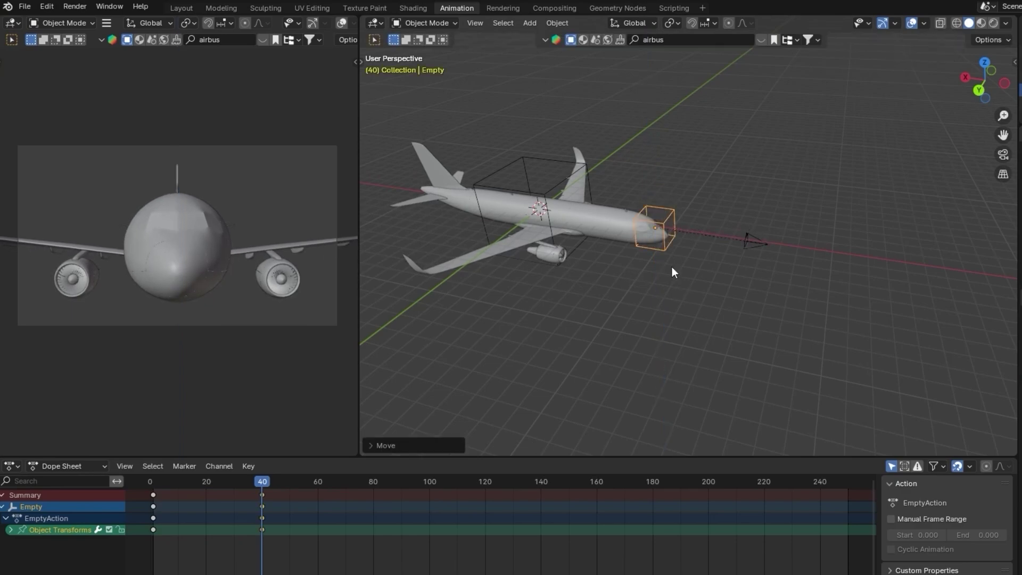
- Scale the Empty up to about 2.09 at frame 40 to widen the camera's framing, and expand its Object Transforms channels
key(s)
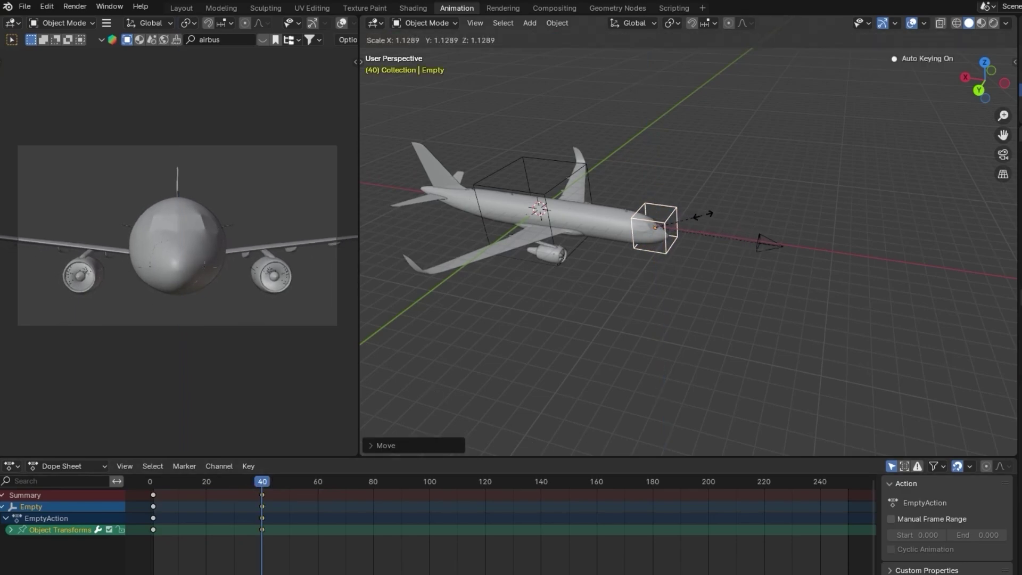
click(748, 227)
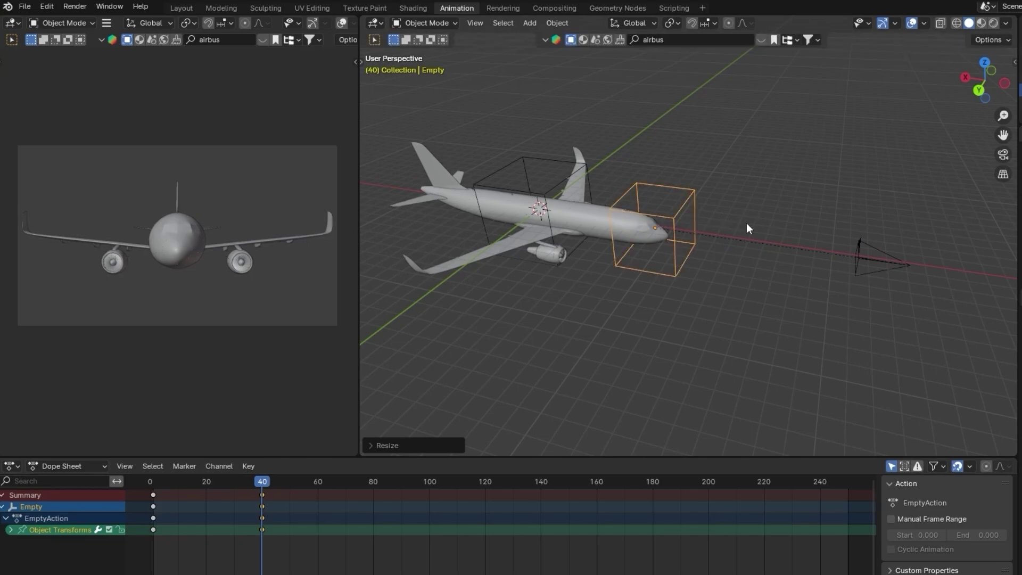
click(10, 529)
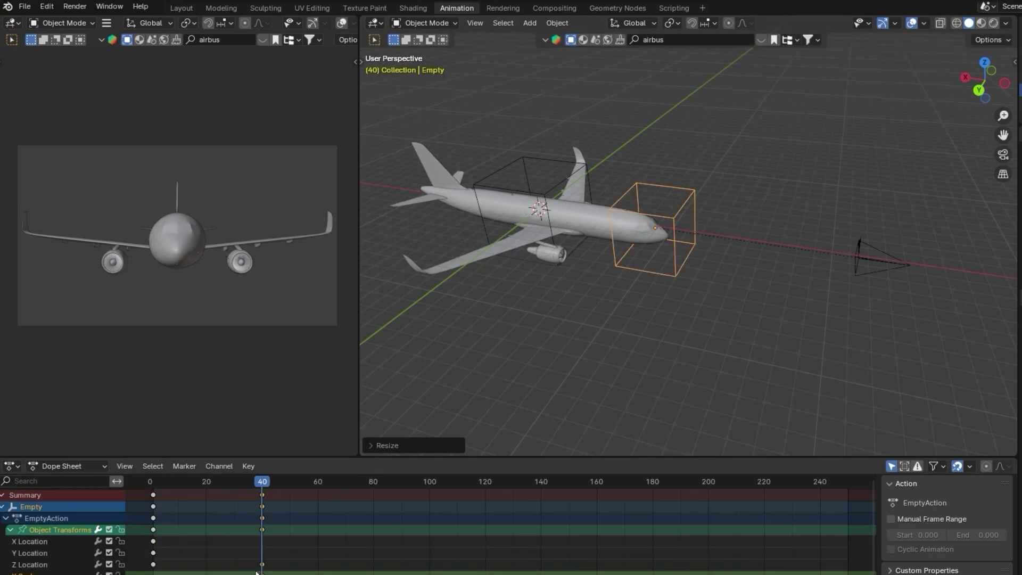
- Return to the start of the timeline, scale the Empty down to about 0.7 times its size, and play the animation
drag(262, 482, 149, 505)
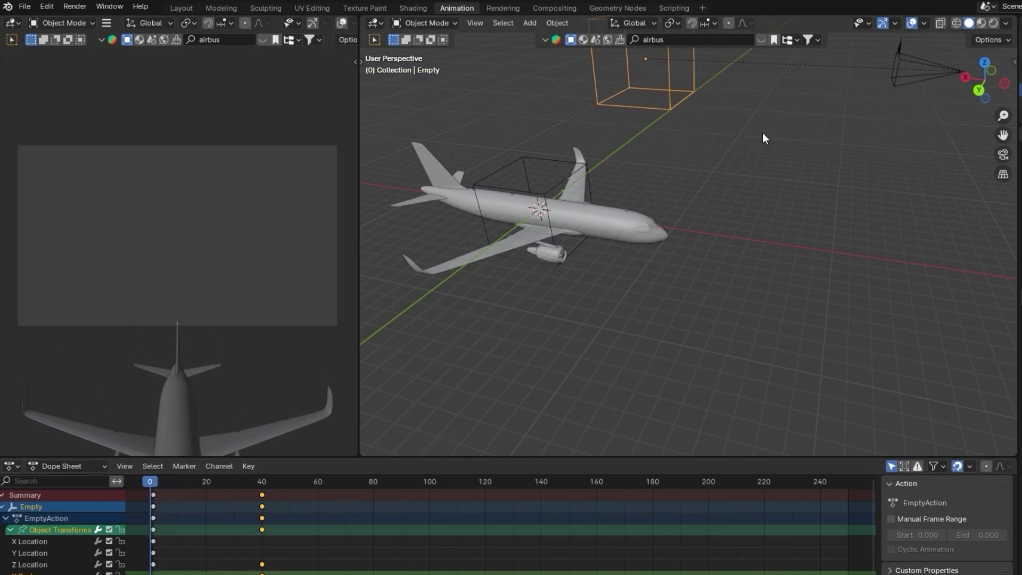
key(s)
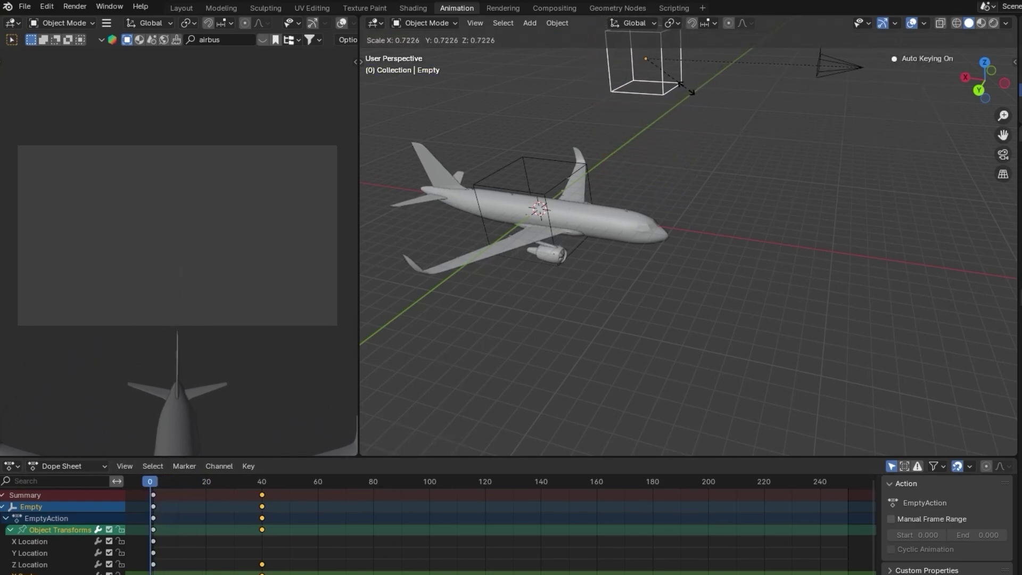
click(676, 99)
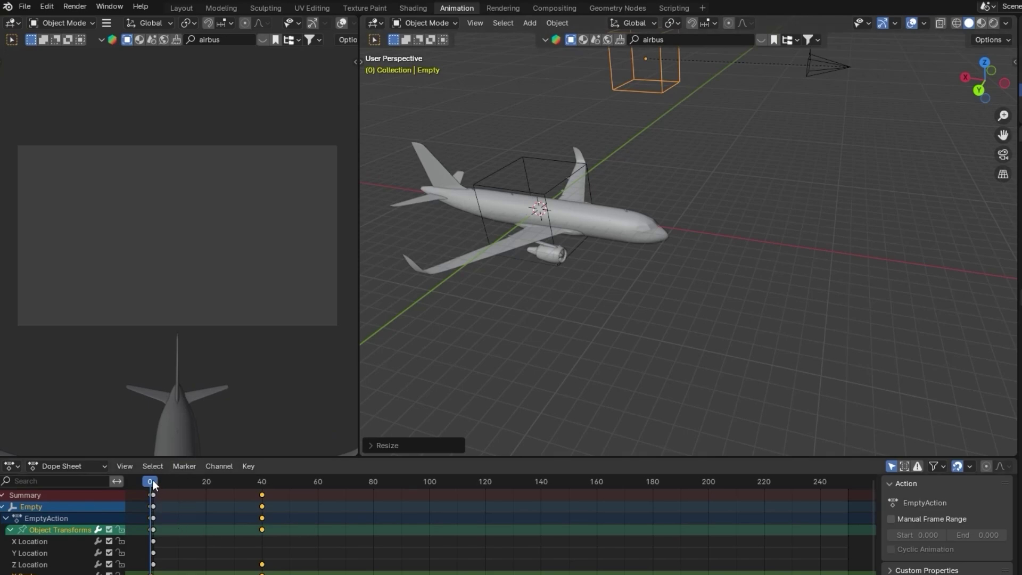
key(space)
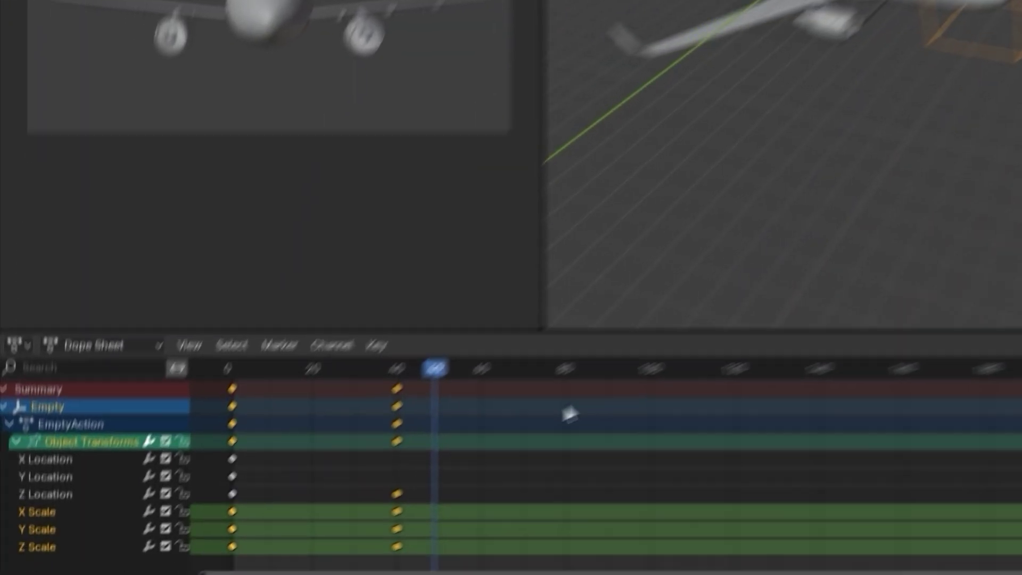
- Go to frame 60 and insert keyframes on all of the Empty's channels to hold its pose
click(318, 487)
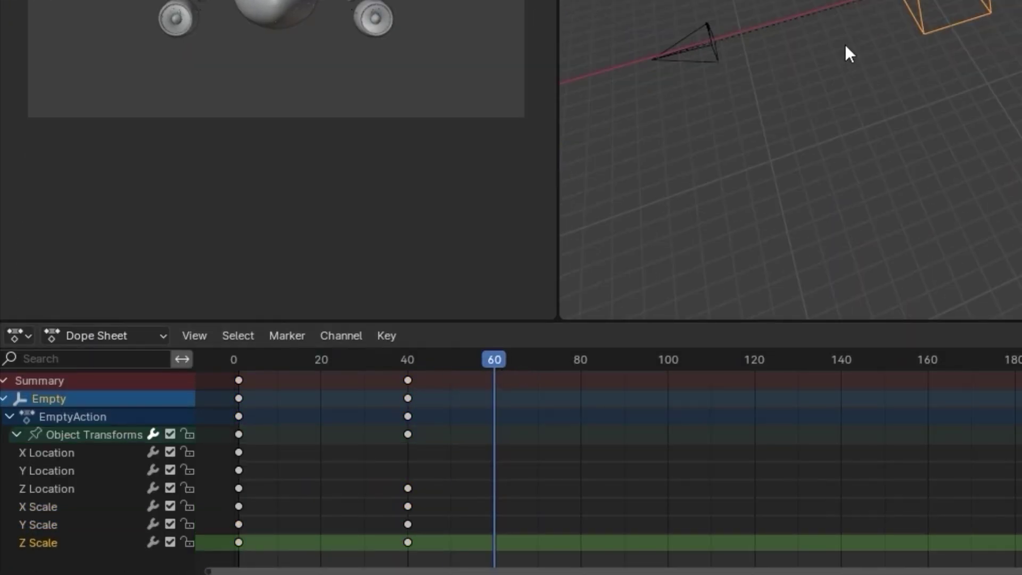
key(i)
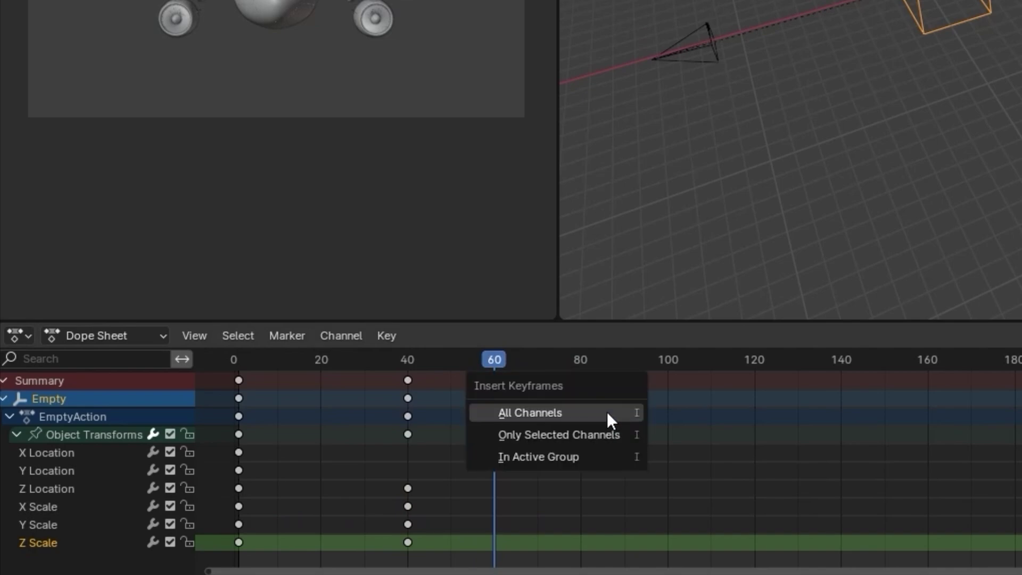
click(610, 420)
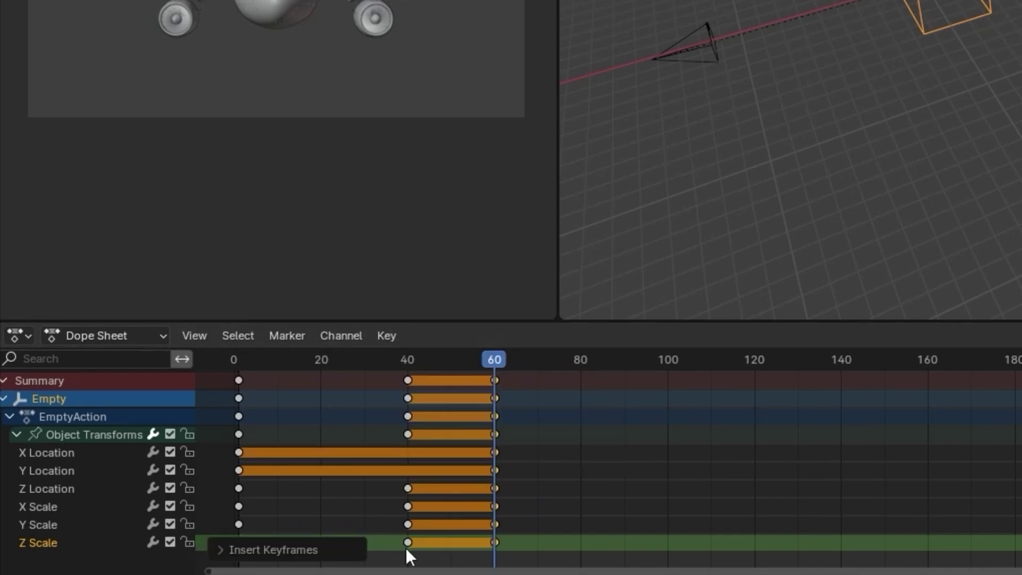
click(43, 440)
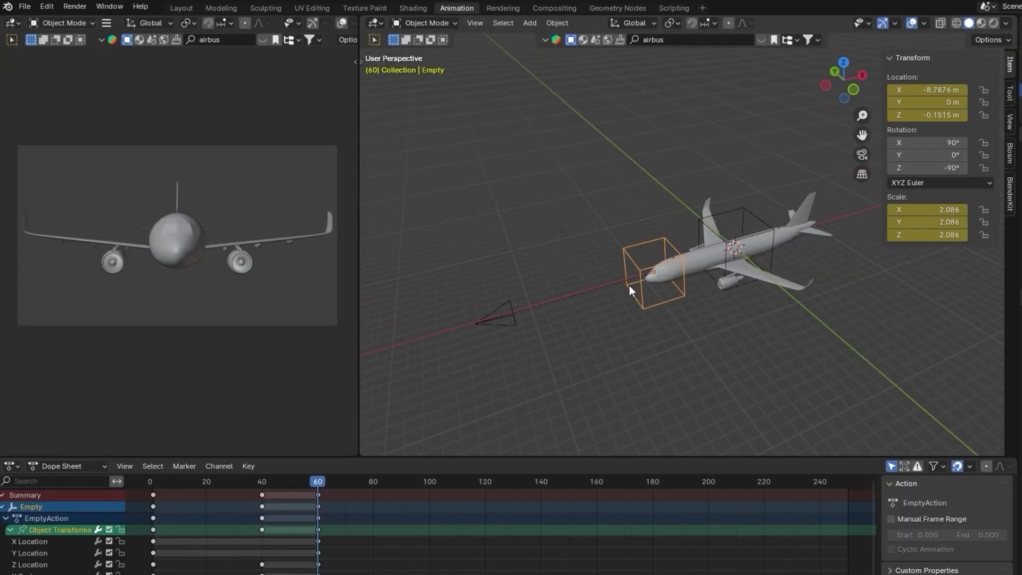
- Keyframe the Empty's X, Y and Z rotation at frame 60
middle_drag(629, 285, 596, 200)
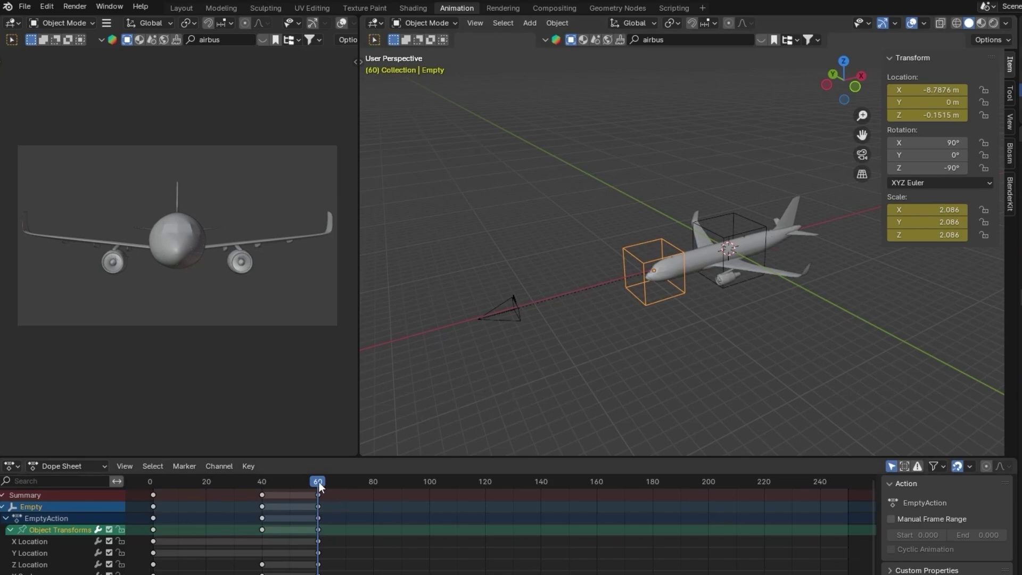
mouse_move(318, 481)
mouse_down()
mouse_move(328, 486)
mouse_move(318, 487)
mouse_up()
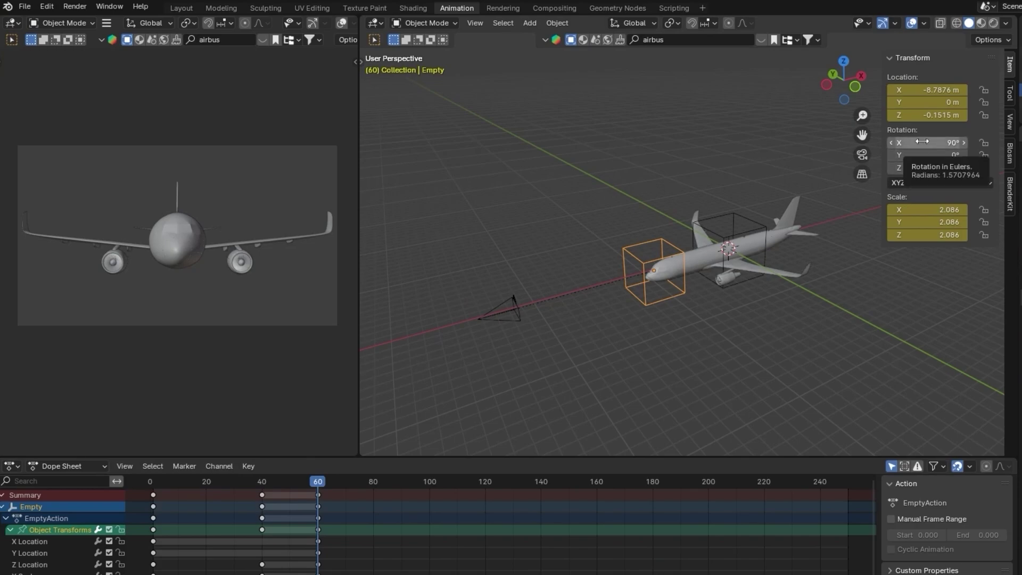
key(i)
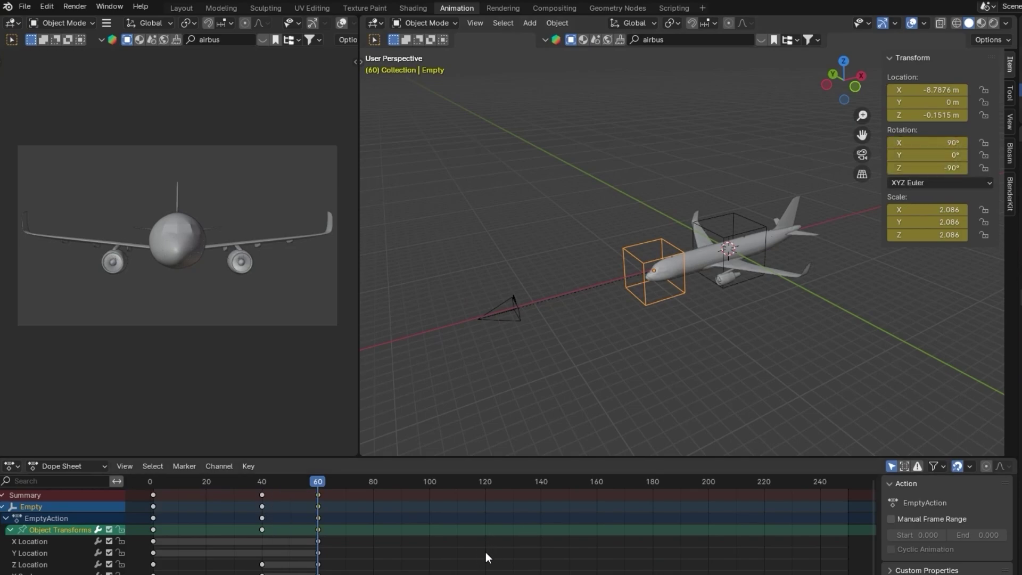
ctrl+scroll(483, 558, left, 2)
ctrl+scroll(448, 565, right, 2)
middle_drag(449, 565, 400, 535)
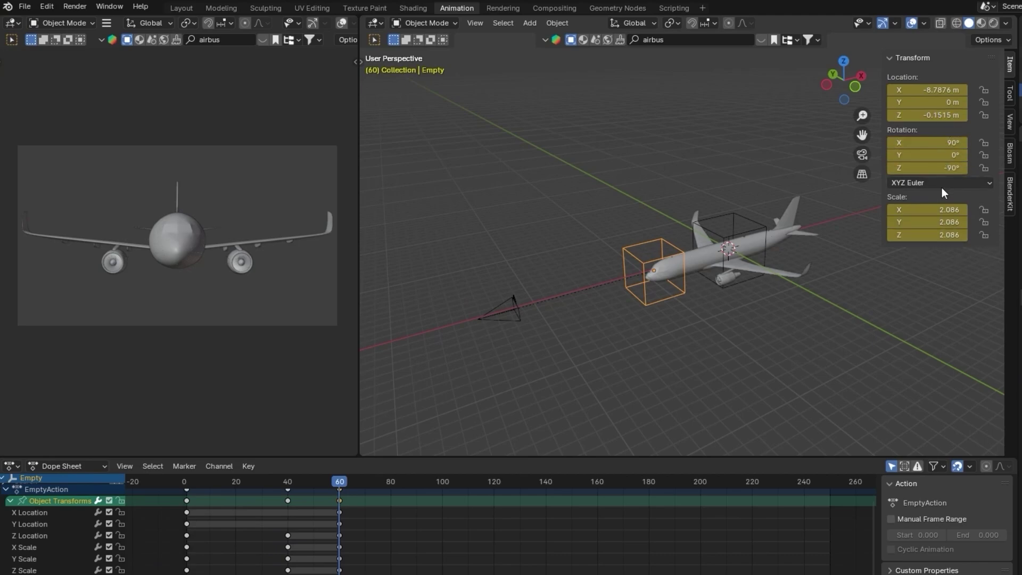
- Go to frame 80 and rotate the Empty about the global Z axis to about -16.6° for a side view of the aircraft
drag(345, 481, 390, 491)
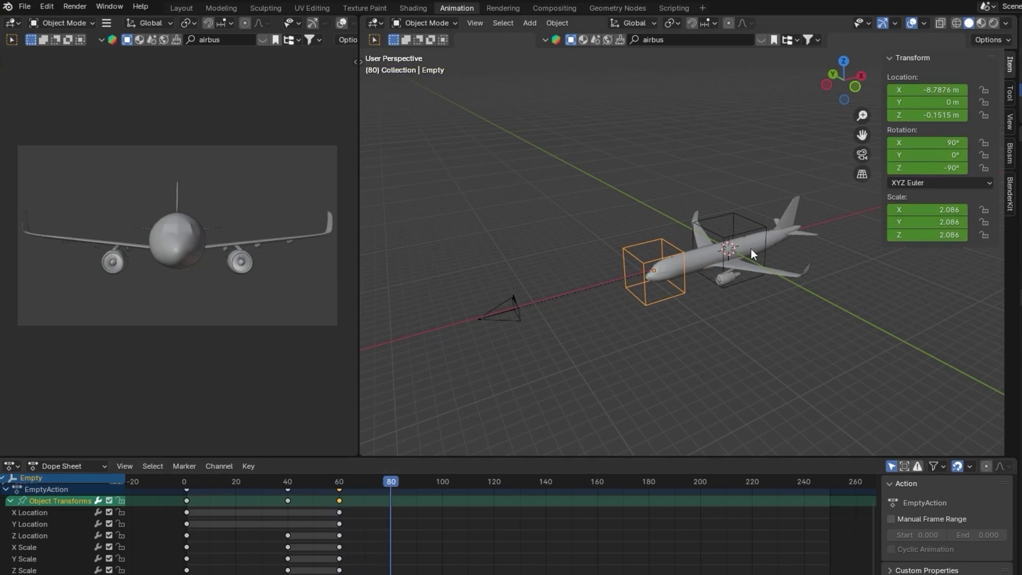
key(r)
key(z)
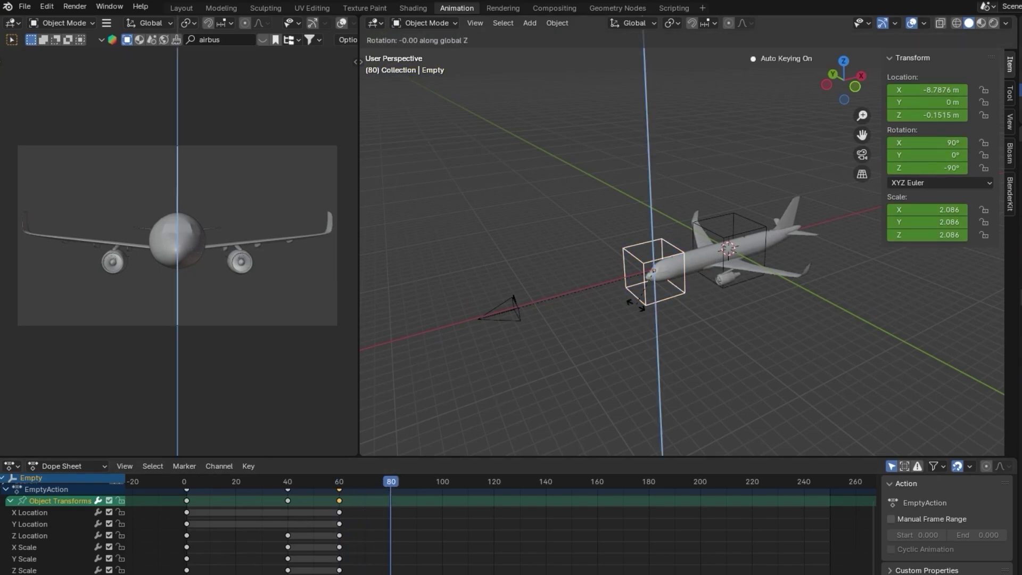
click(688, 302)
- Move the Empty along the X axis to about -4.46 m and turn its Z rotation to about -42.9°
key(g)
key(x)
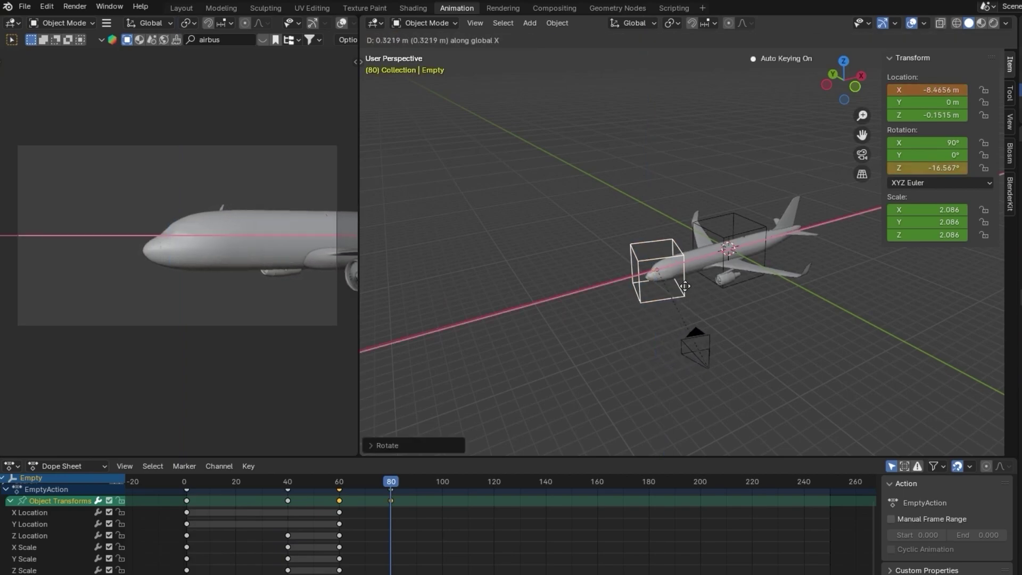
click(714, 285)
key(r)
key(z)
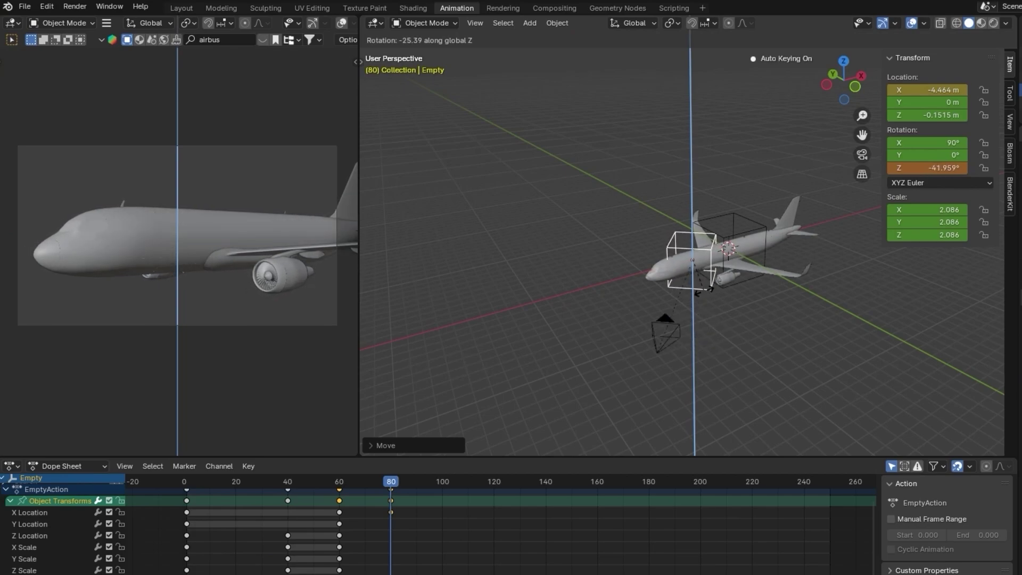
click(703, 290)
- Shift the Empty's location and rotation keyframes from frame 80 to frame 120, and go to frame 120
mouse_move(388, 485)
mouse_down()
mouse_move(353, 493)
mouse_move(400, 490)
mouse_up()
click(381, 512)
scroll(383, 512, up, 1)
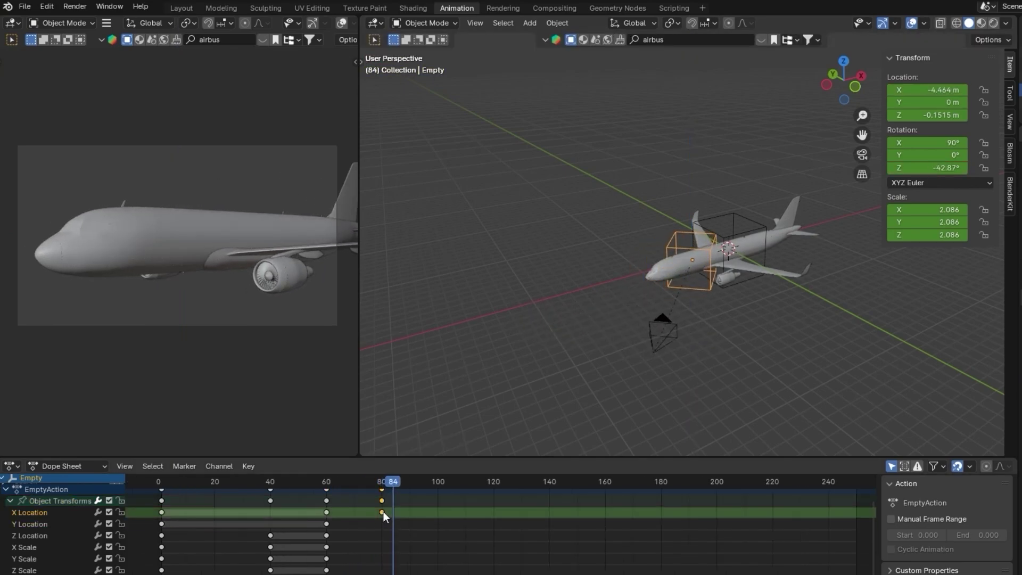
scroll(420, 556, down, 3)
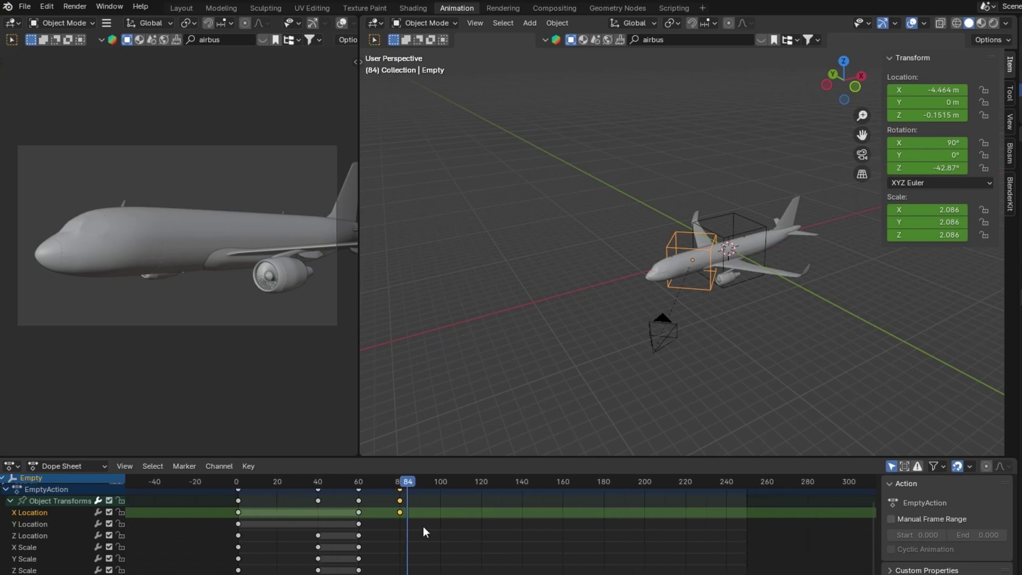
key(g)
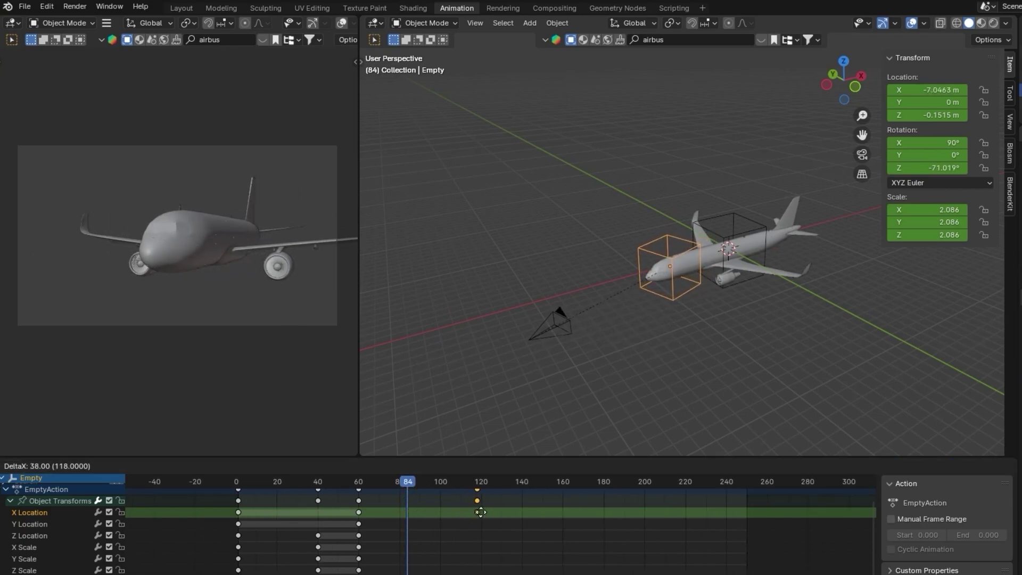
click(484, 513)
drag(409, 481, 480, 512)
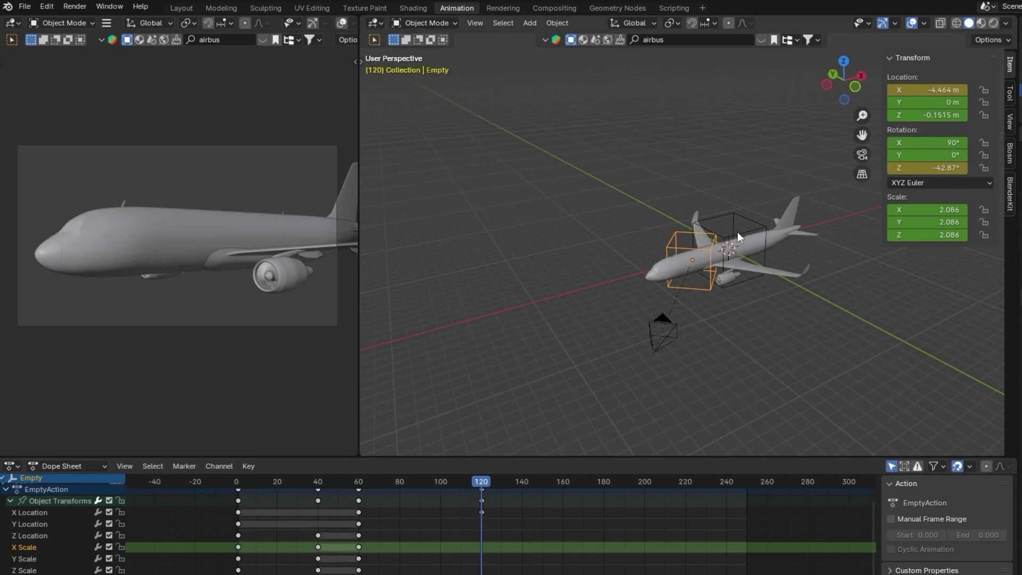
- Switch to the Modeling workspace, hide the transform sidebar, and clear the selection
click(222, 8)
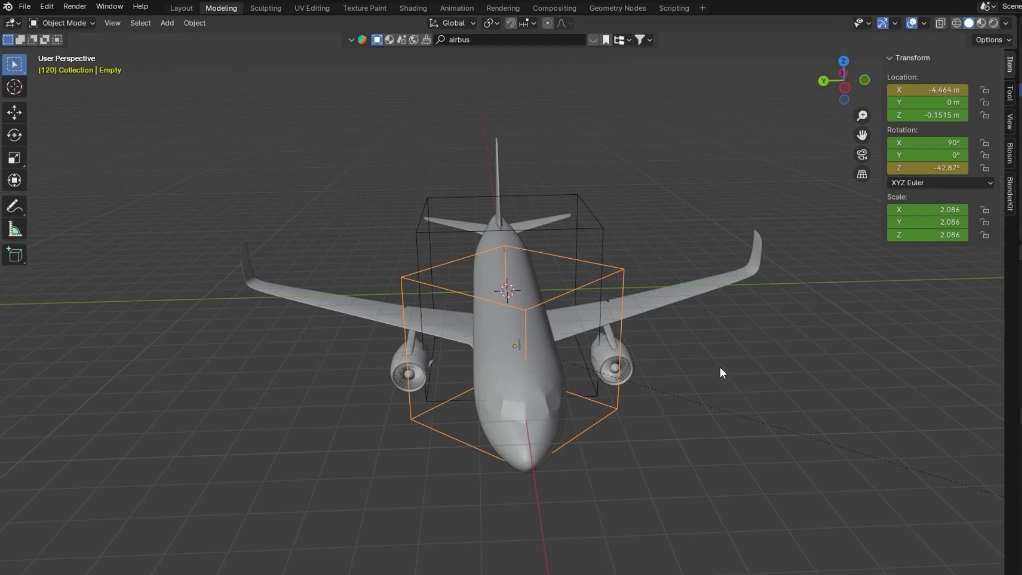
key(n)
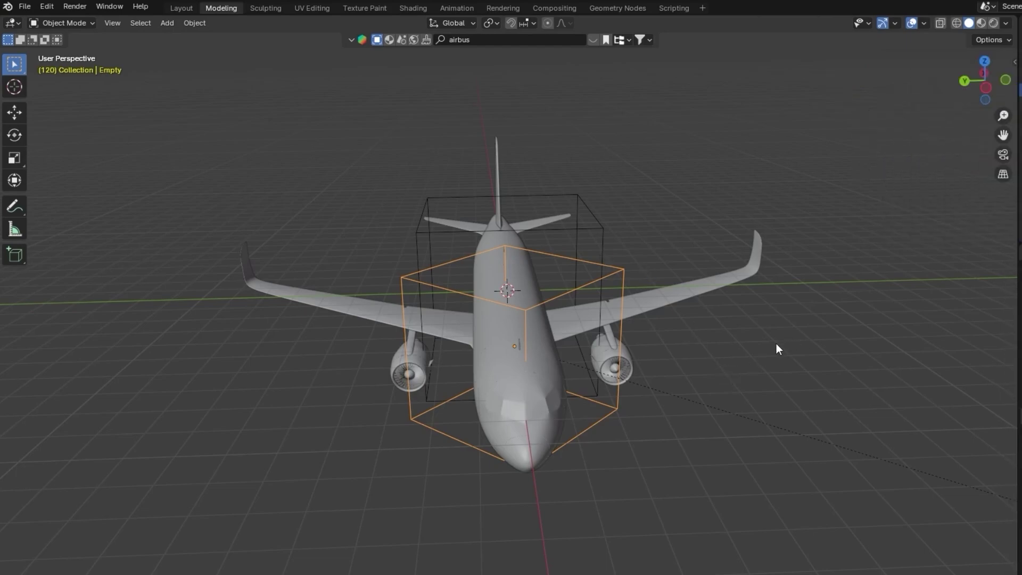
click(776, 347)
middle_drag(625, 296, 661, 267)
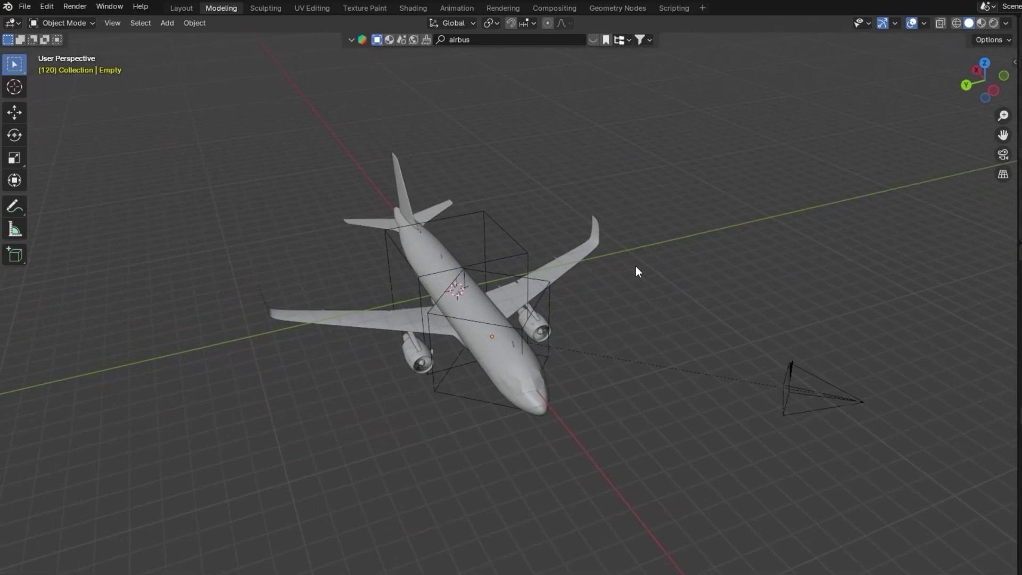
mouse_move(563, 257)
middle_down()
mouse_move(551, 276)
mouse_move(547, 264)
middle_up()
- Add a Grease Pencil Collection Line Art object and check the outlines on the aircraft through the camera
key(shift+a)
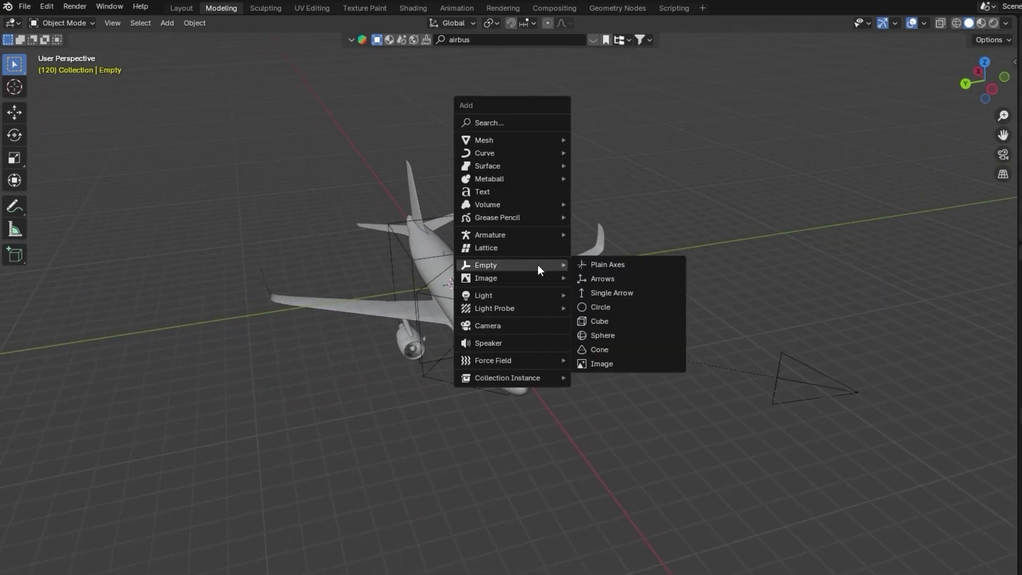
mouse_move(512, 216)
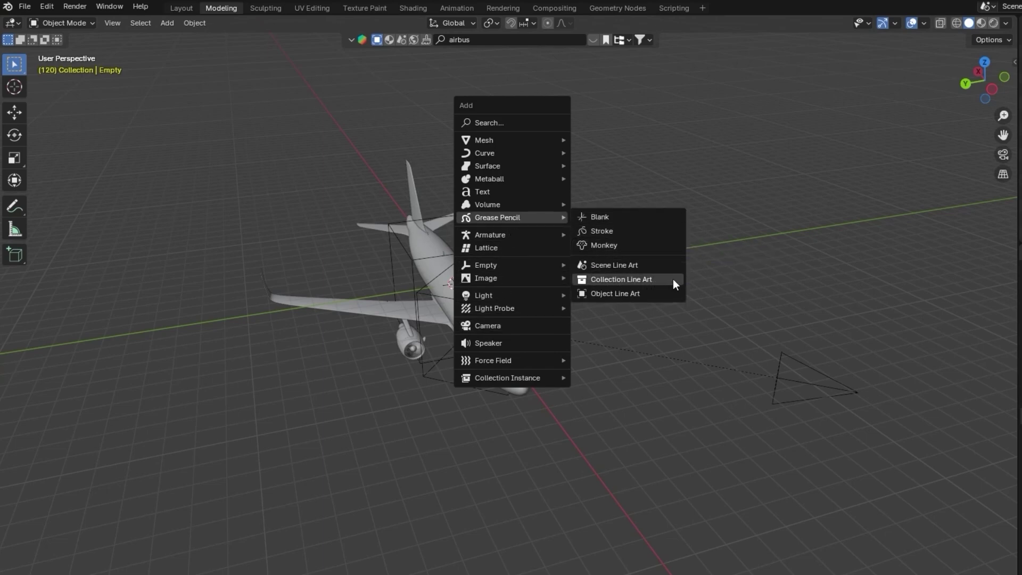
click(641, 281)
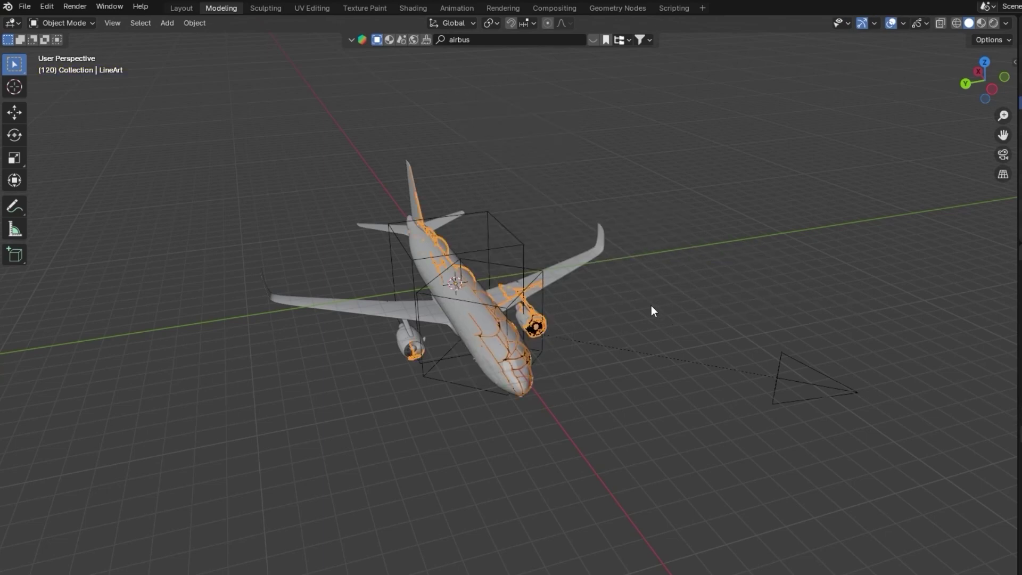
key(KP_Decimal)
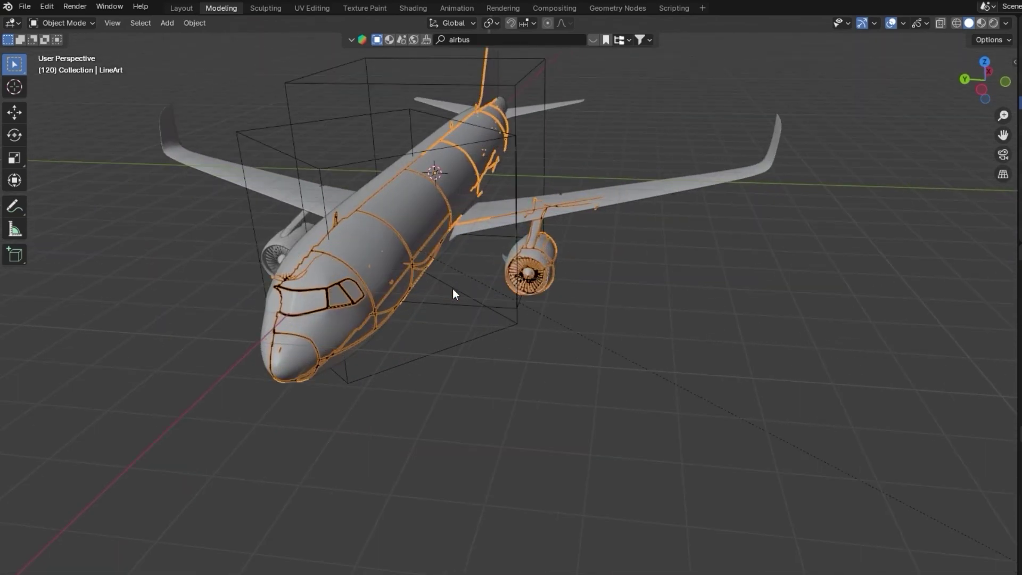
scroll(375, 319, up, 4)
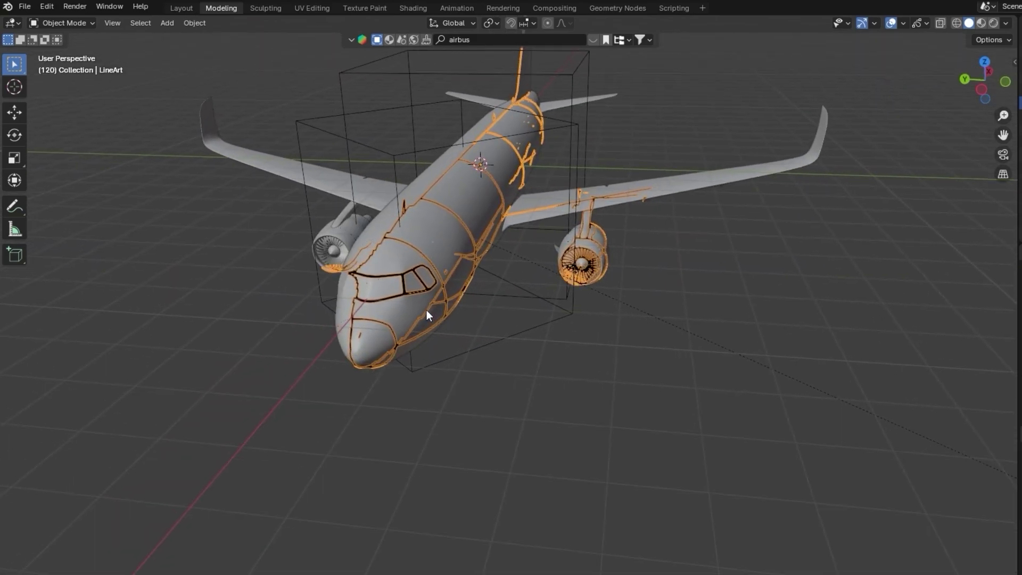
scroll(426, 313, down, 2)
scroll(451, 216, down, 4)
key(KP_0)
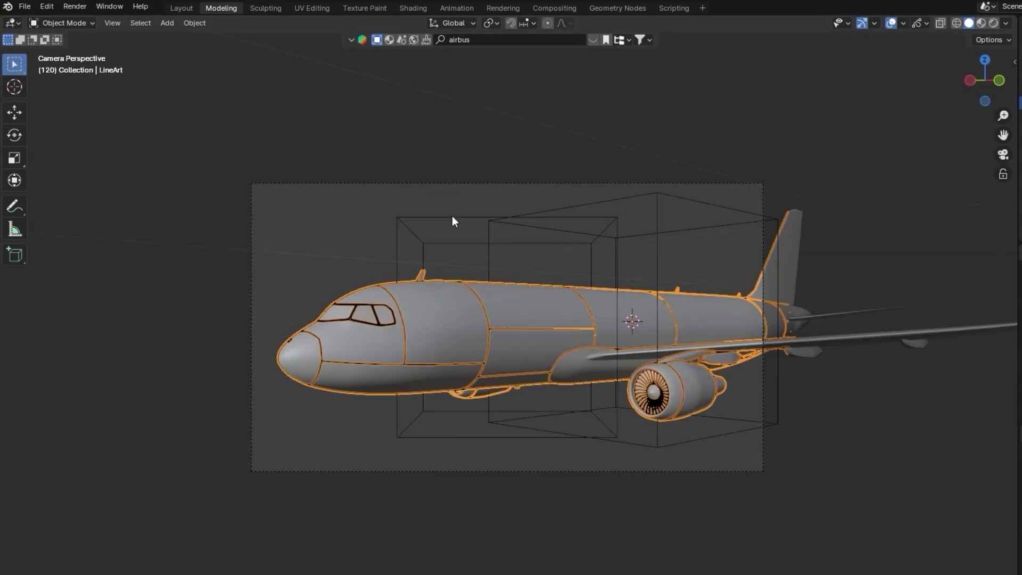
- Change the stroke base color of the line art's Black material to white
click(499, 166)
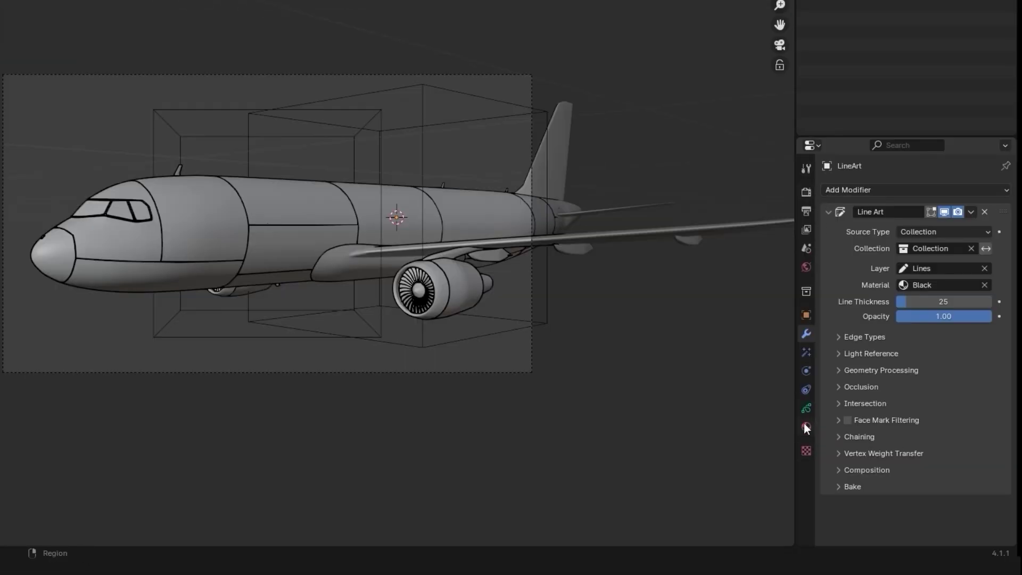
click(805, 426)
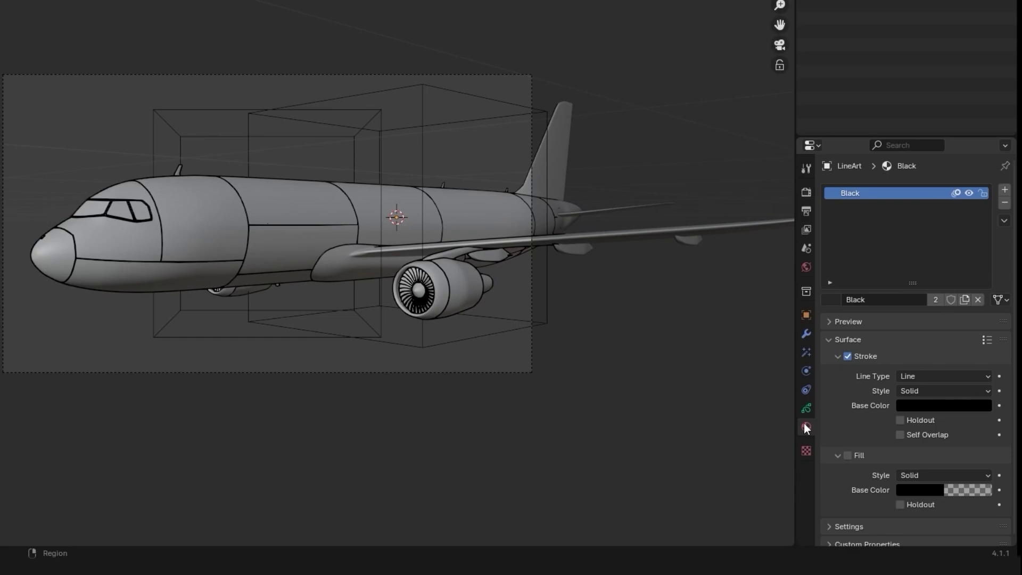
click(919, 407)
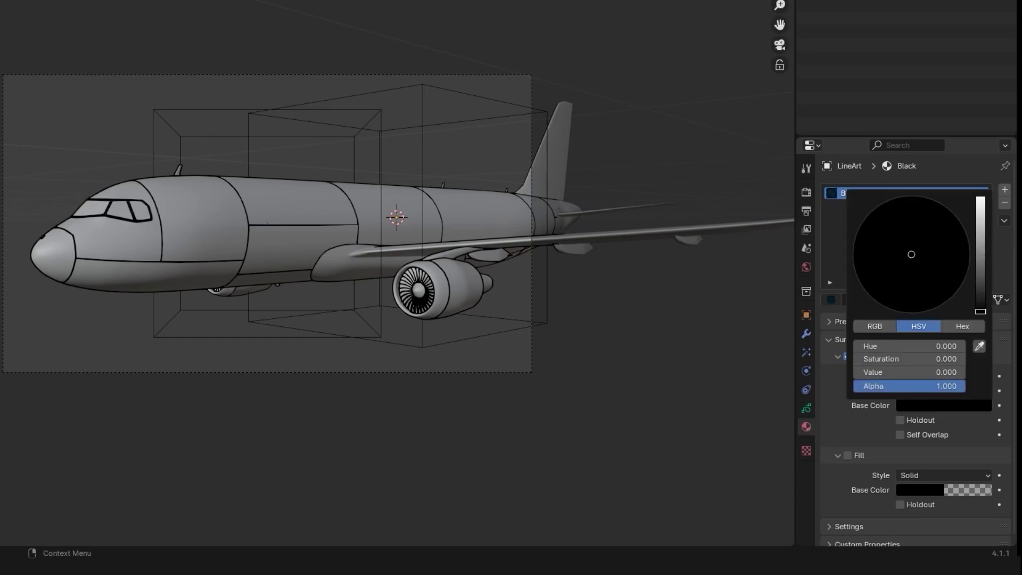
drag(980, 311, 981, 198)
- Set the stroke thickness scale in the LineArt object's data settings to 0.99
click(806, 409)
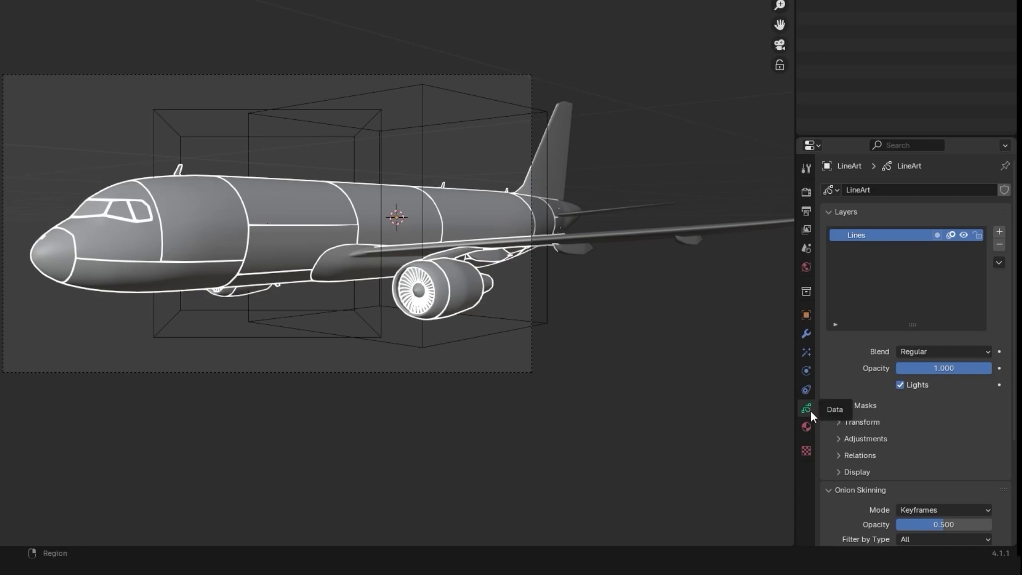
scroll(921, 410, down, 1)
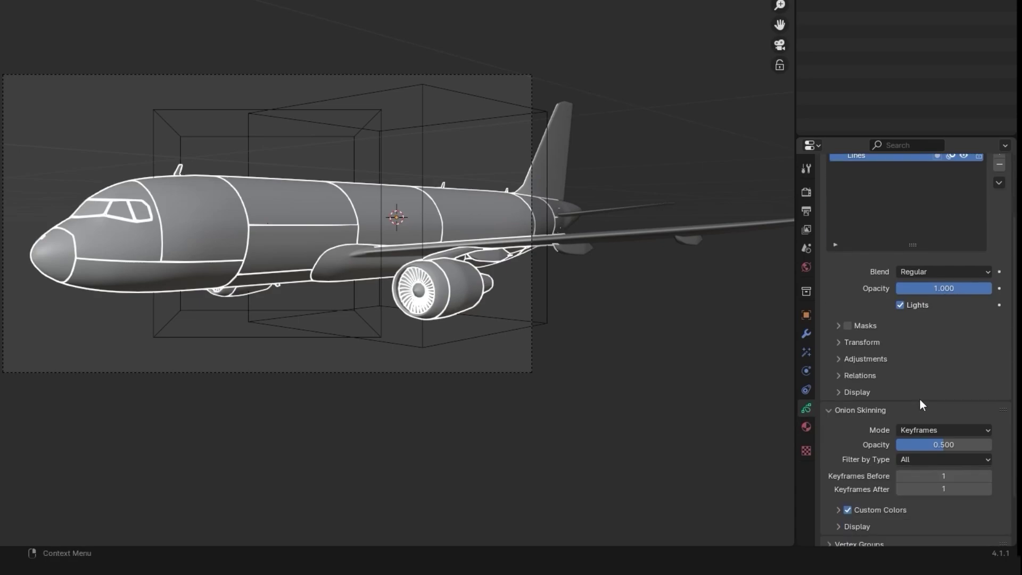
scroll(922, 402, down, 3)
scroll(929, 453, up, 6)
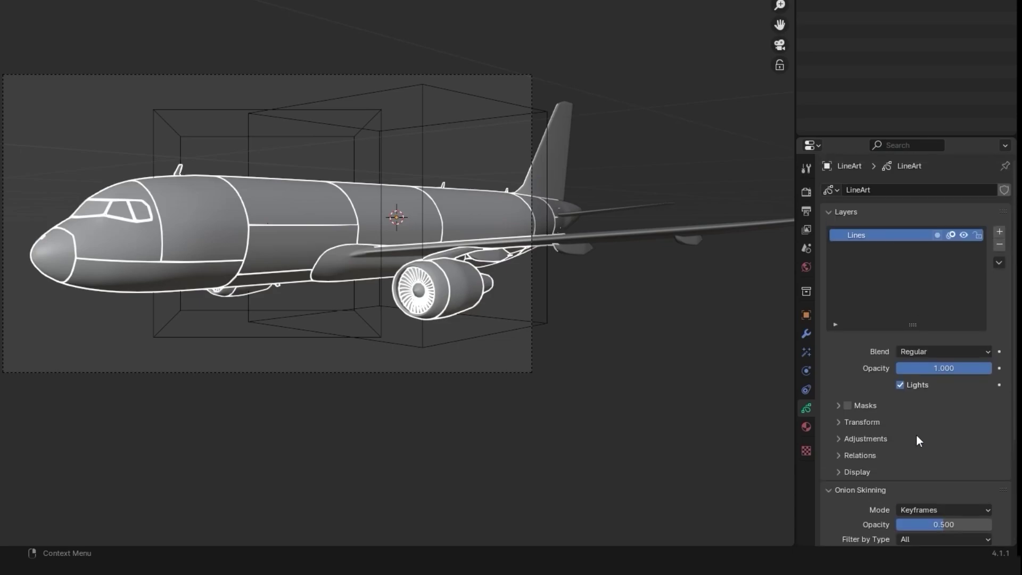
scroll(917, 407, down, 8)
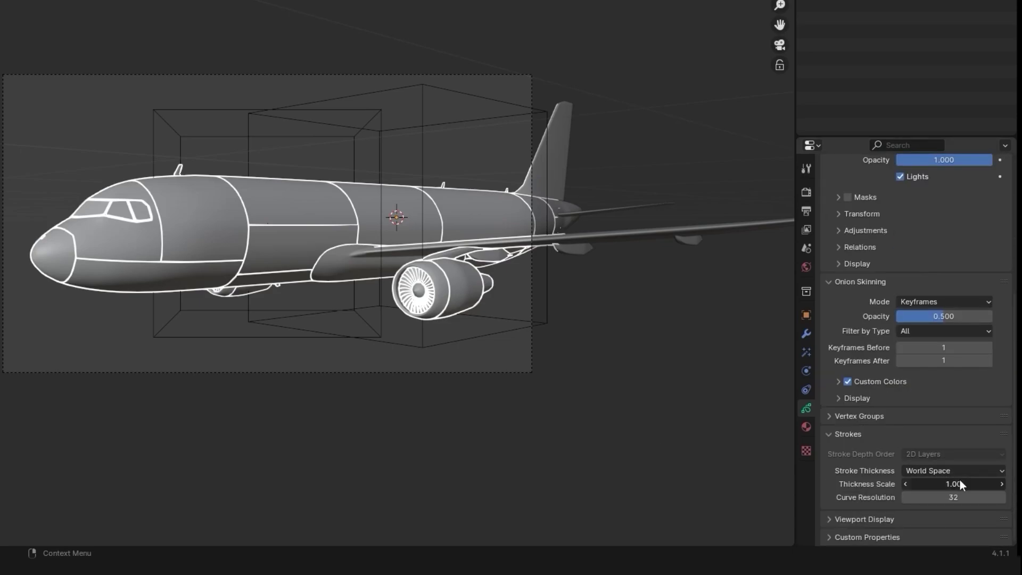
click(953, 486)
text(0.99)
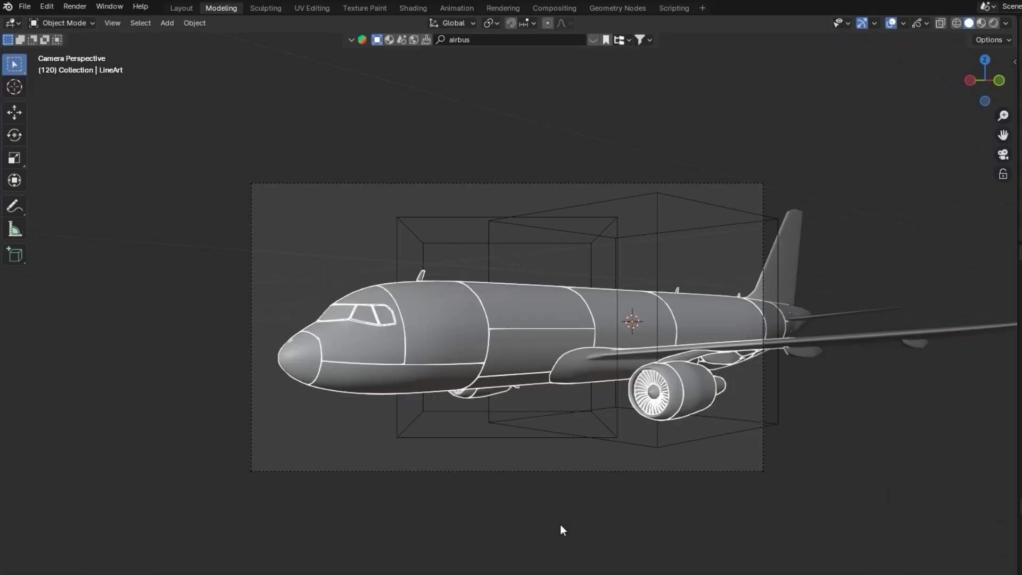
- Leave the camera view, switch to Material Preview shading, and select the plane body
key(KP_0)
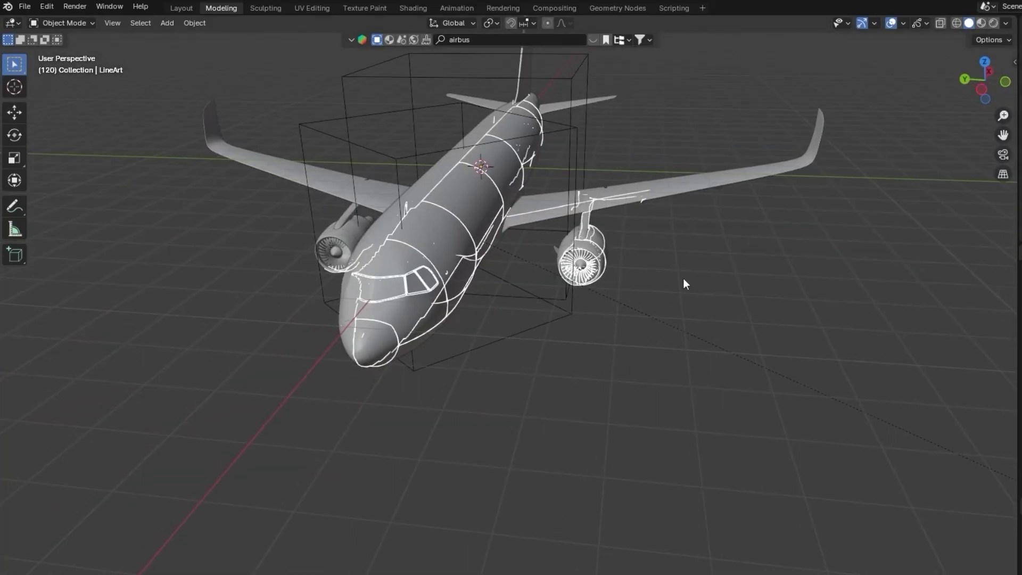
middle_drag(686, 294, 571, 288)
scroll(607, 368, up, 3)
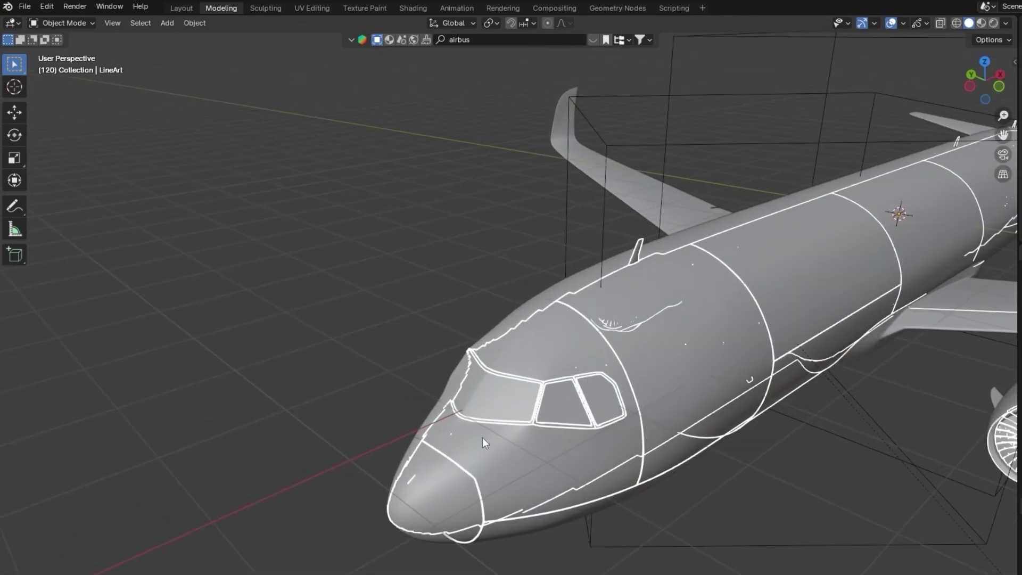
scroll(618, 436, down, 5)
middle_drag(666, 334, 600, 353)
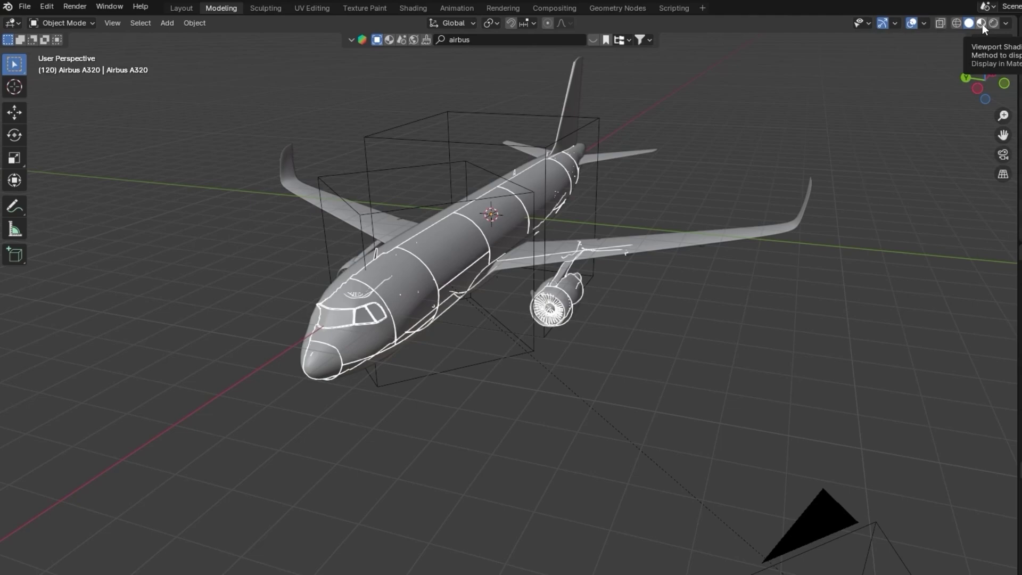
click(980, 23)
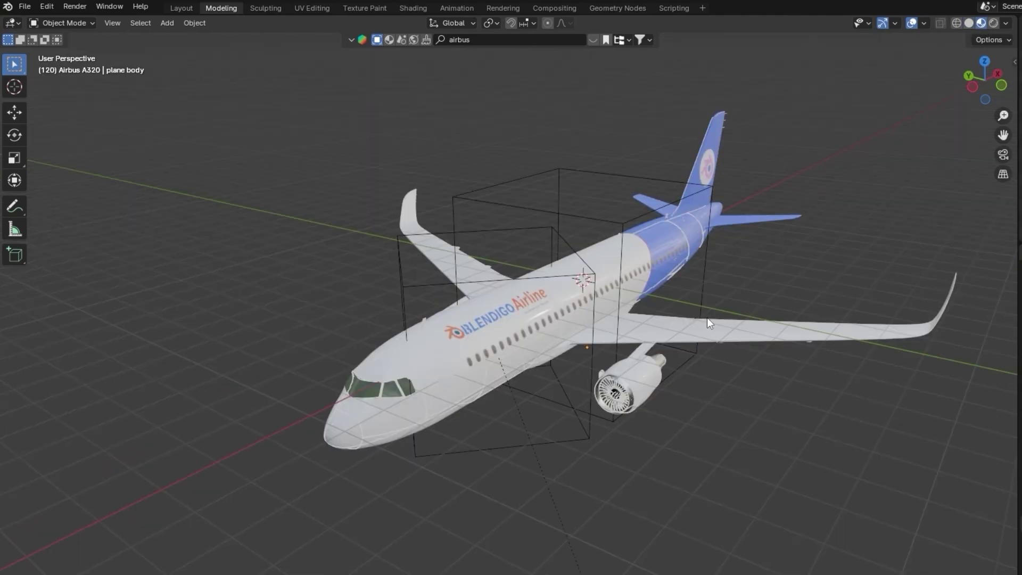
click(706, 318)
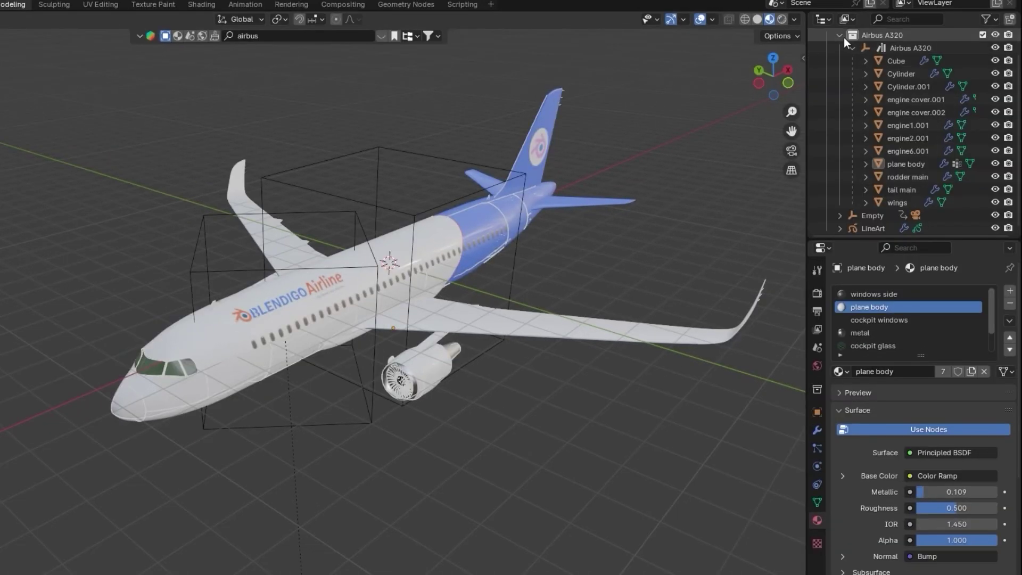
- Select all the mesh parts in the Airbus A320 collection, from Cube through wings, keeping Cube active
click(839, 36)
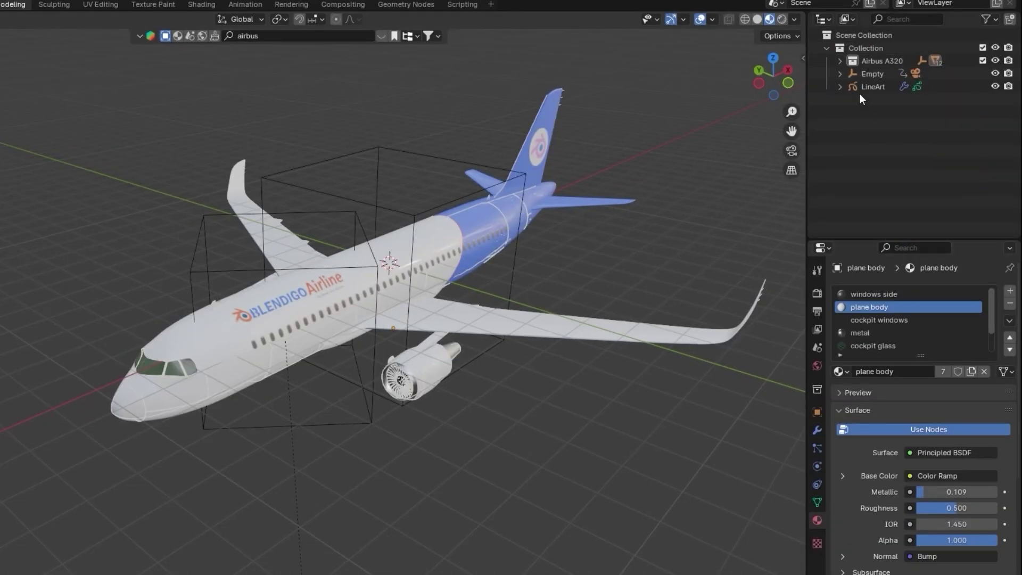
click(839, 61)
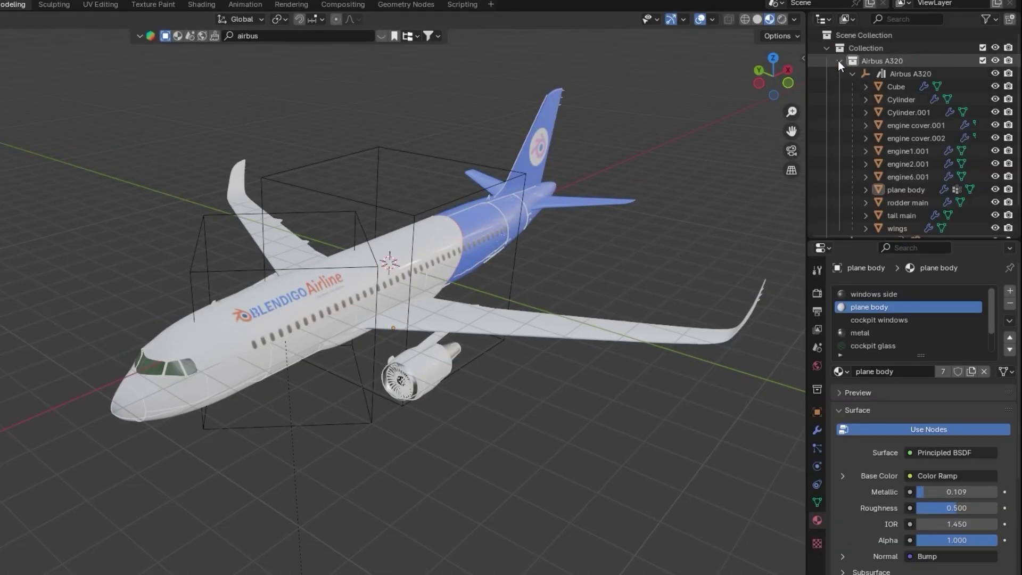
click(899, 88)
scroll(910, 138, down, 2)
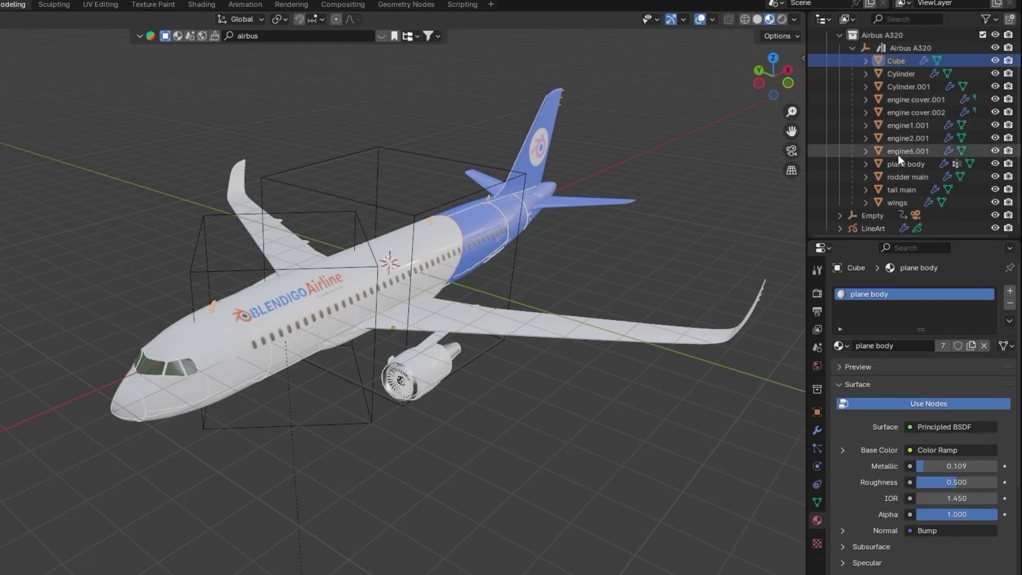
shift+click(892, 203)
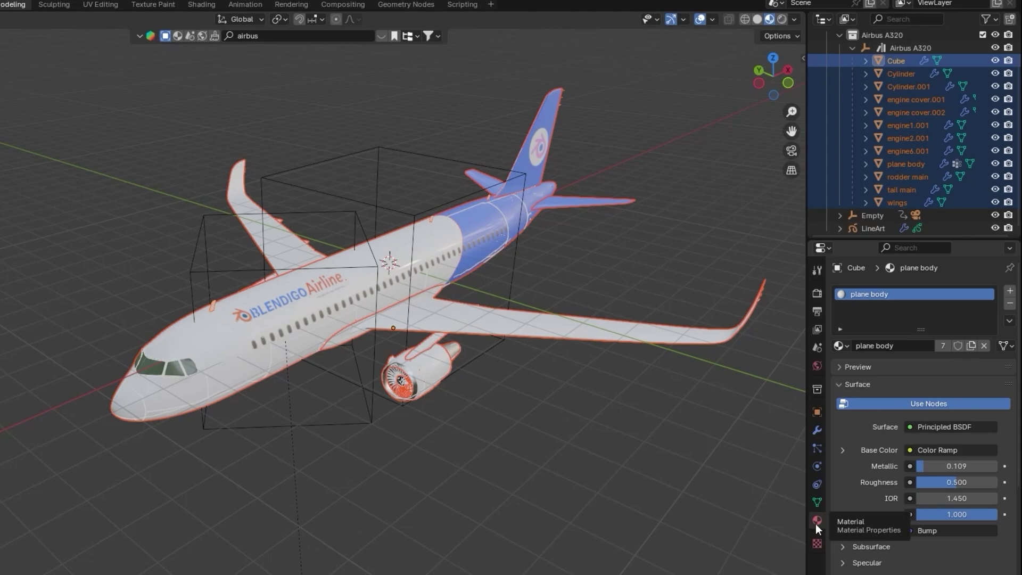
- Add a new material in a new slot on Cube and move it above the plane body material
click(1009, 291)
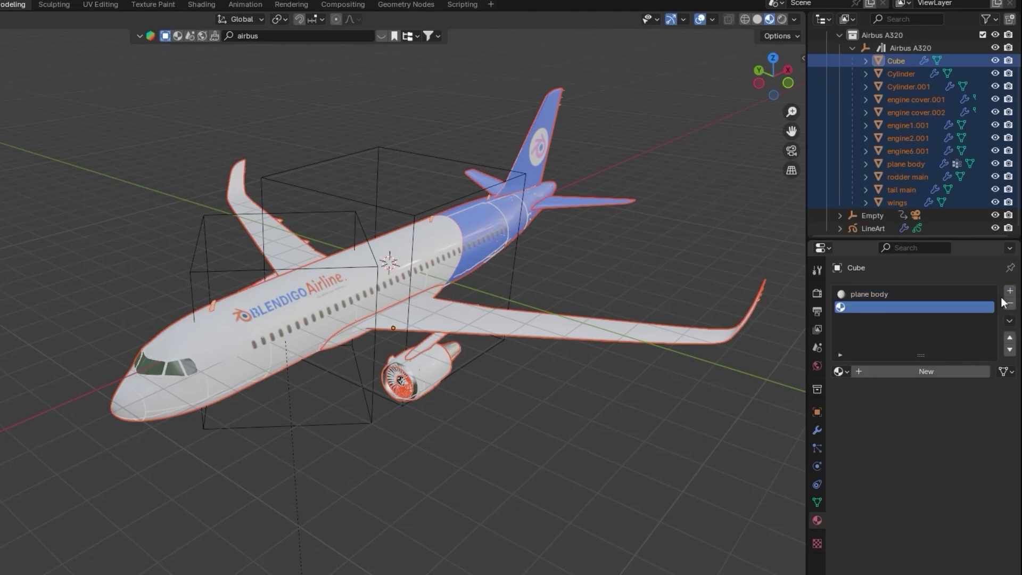
click(905, 372)
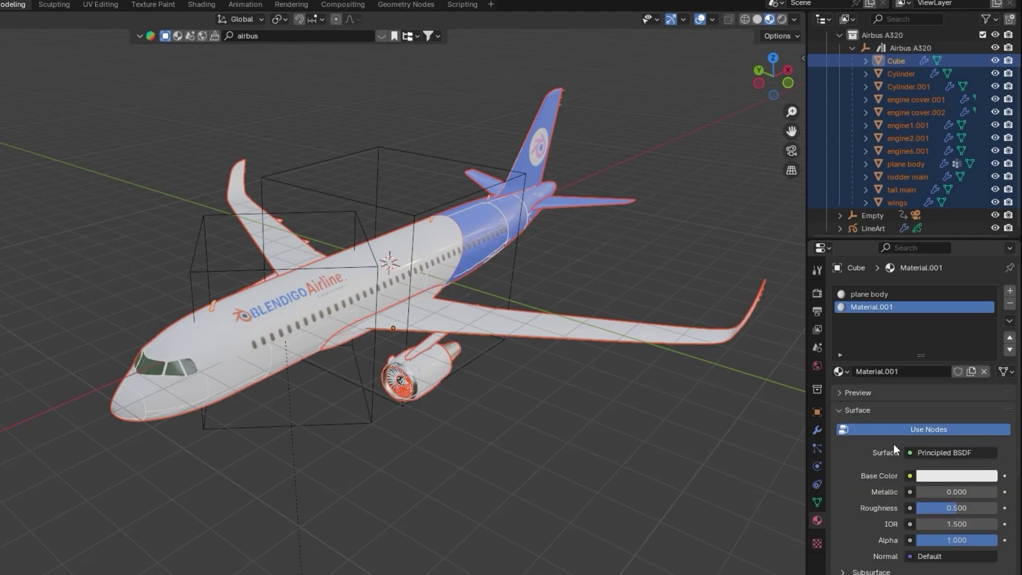
click(1010, 337)
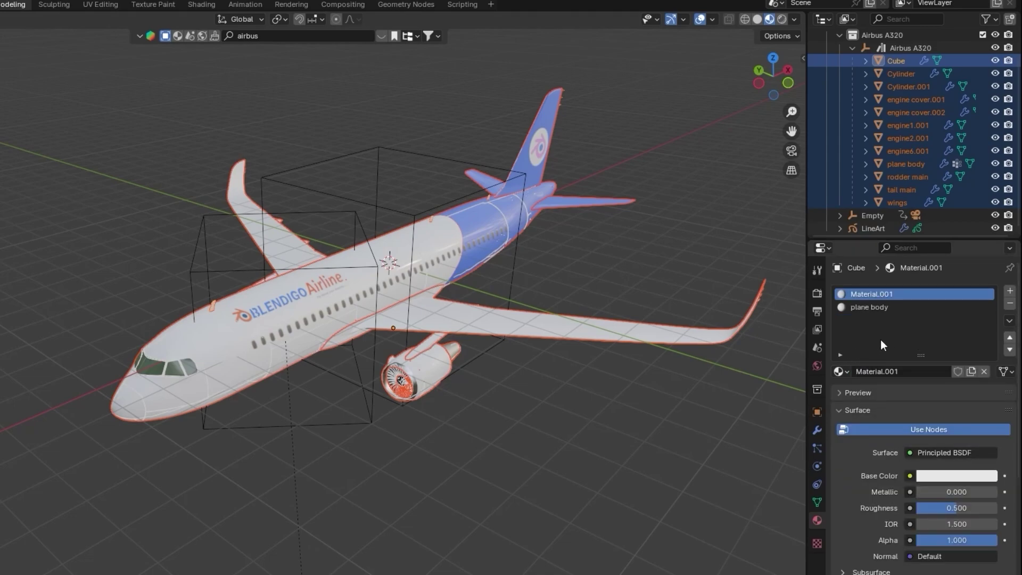
- Copy Material.001 to all selected aircraft parts and remove the unused material slots
click(1009, 321)
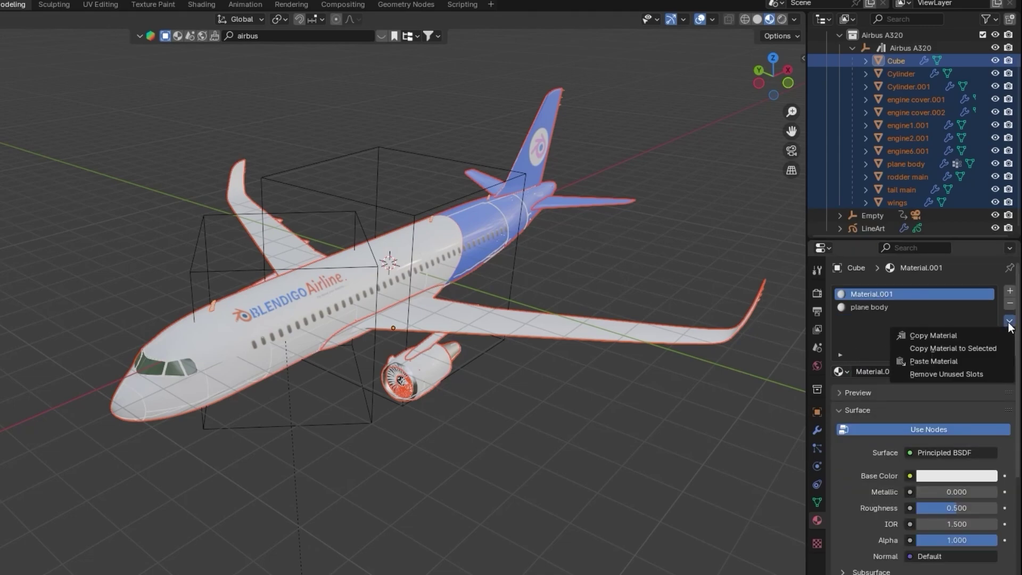
click(921, 352)
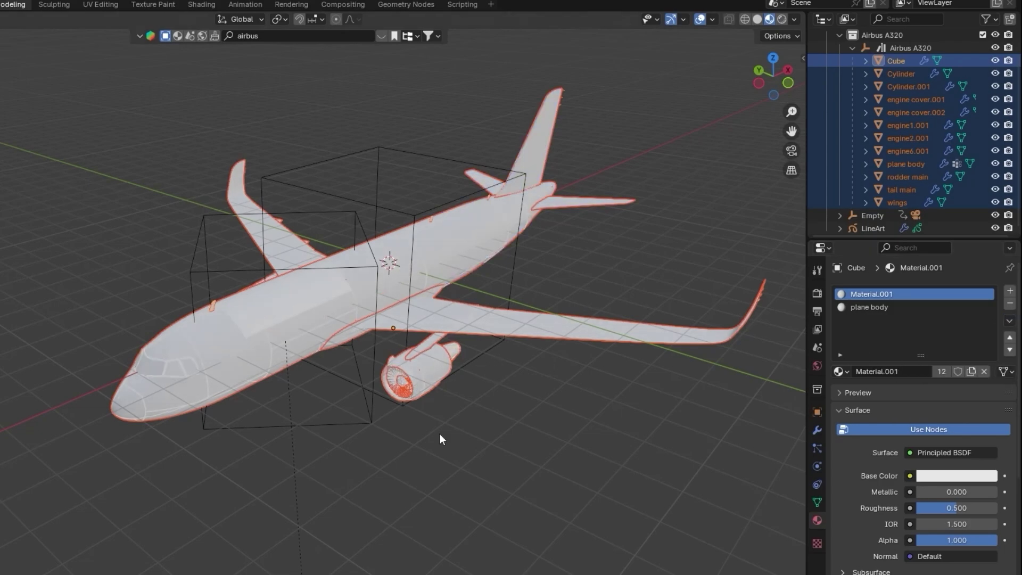
click(1009, 321)
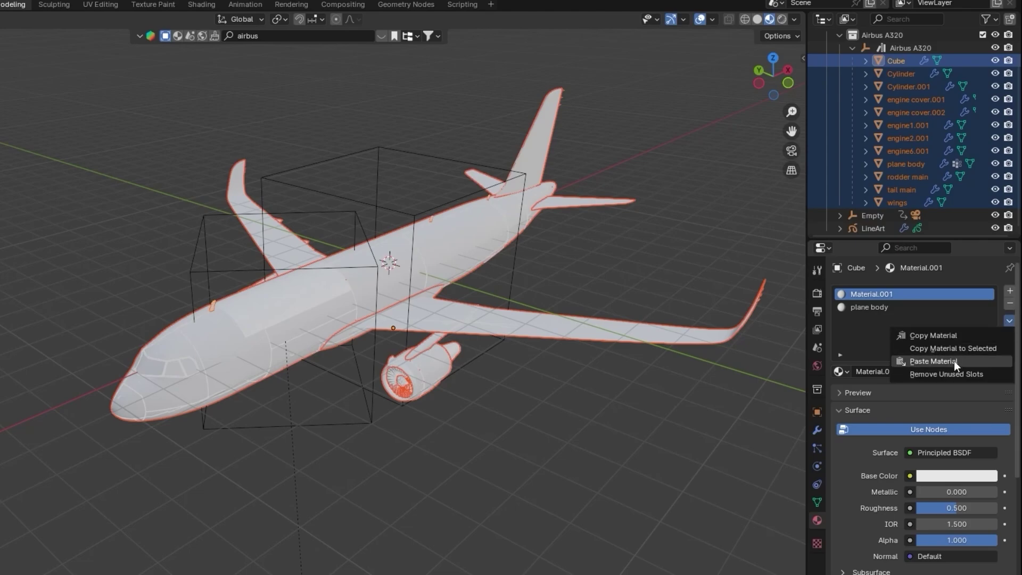
click(936, 374)
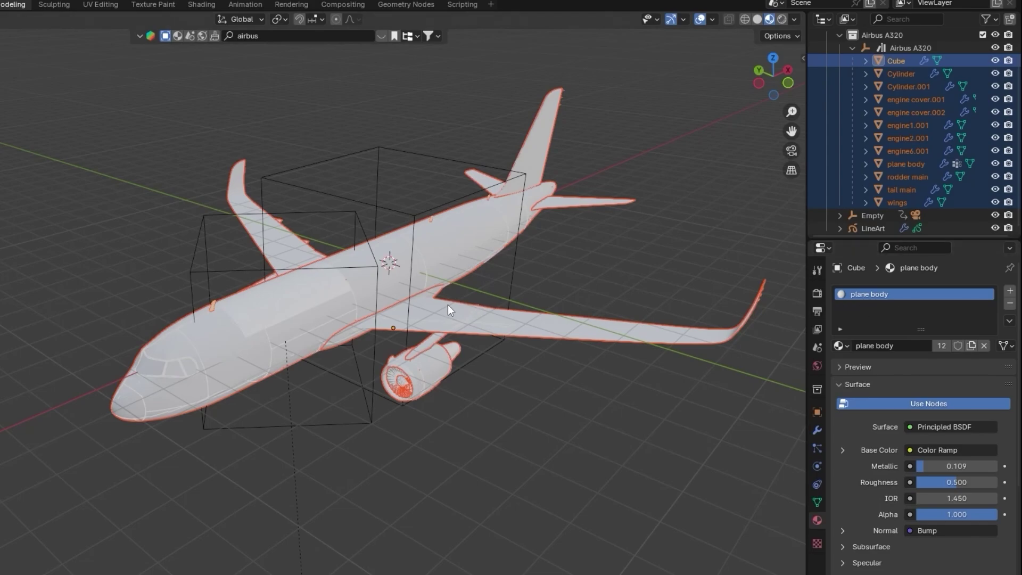
- Make the plane body active and set the emission strength of its Material.001 to 1
click(405, 287)
scroll(317, 394, up, 1)
scroll(326, 372, down, 1)
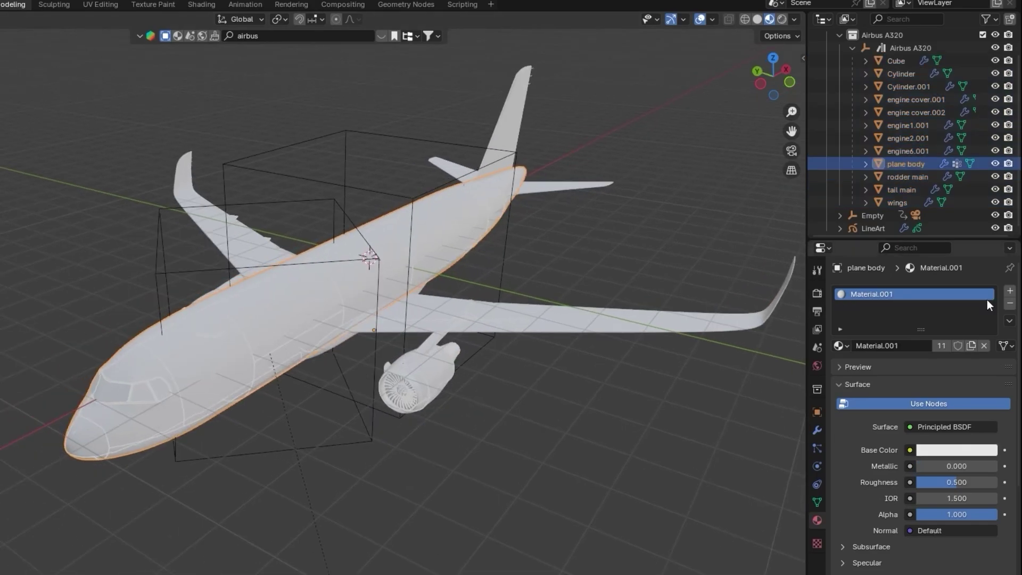
click(541, 420)
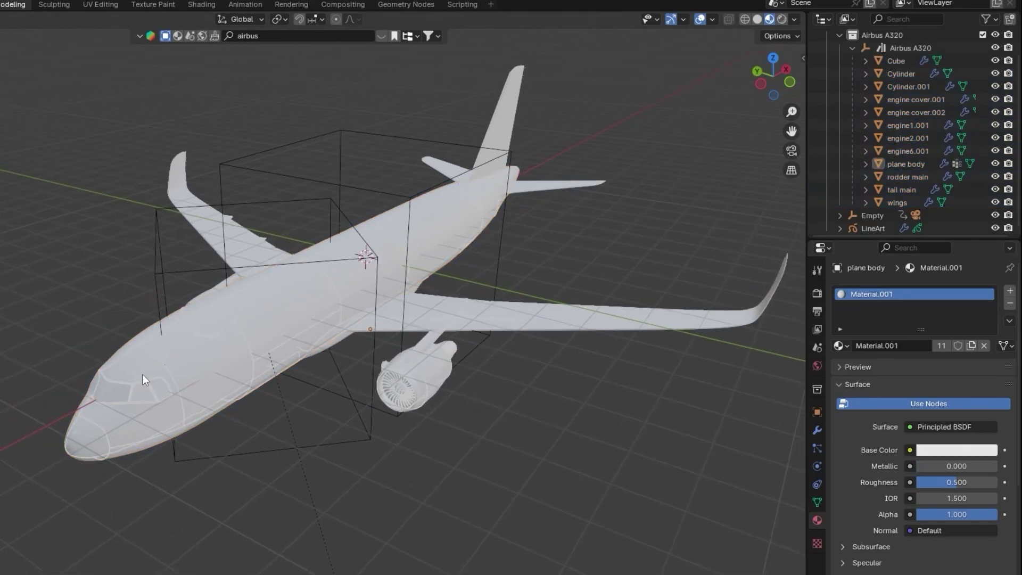
mouse_move(143, 374)
middle_down()
mouse_move(235, 368)
mouse_move(134, 376)
middle_up()
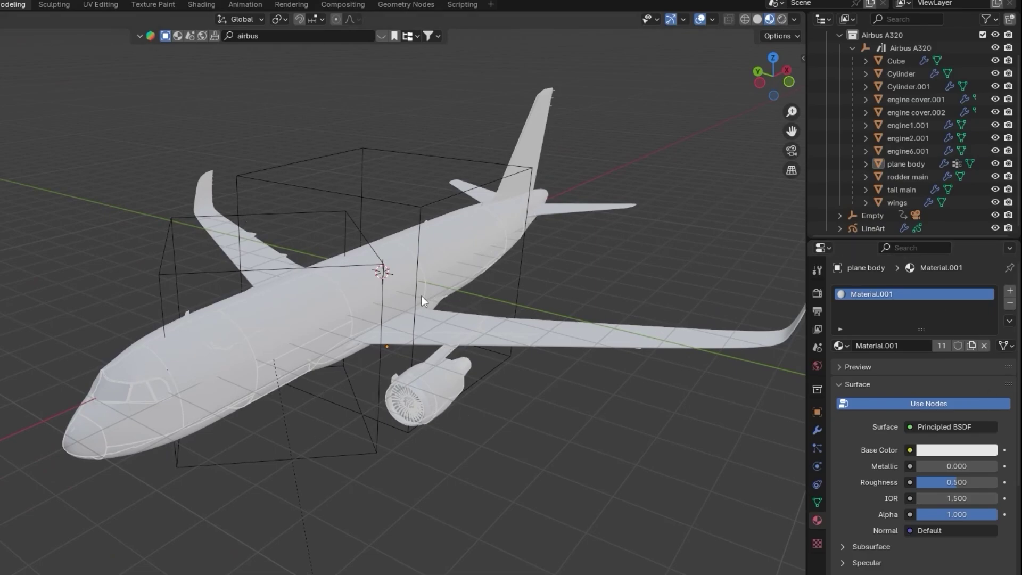
scroll(877, 423, down, 3)
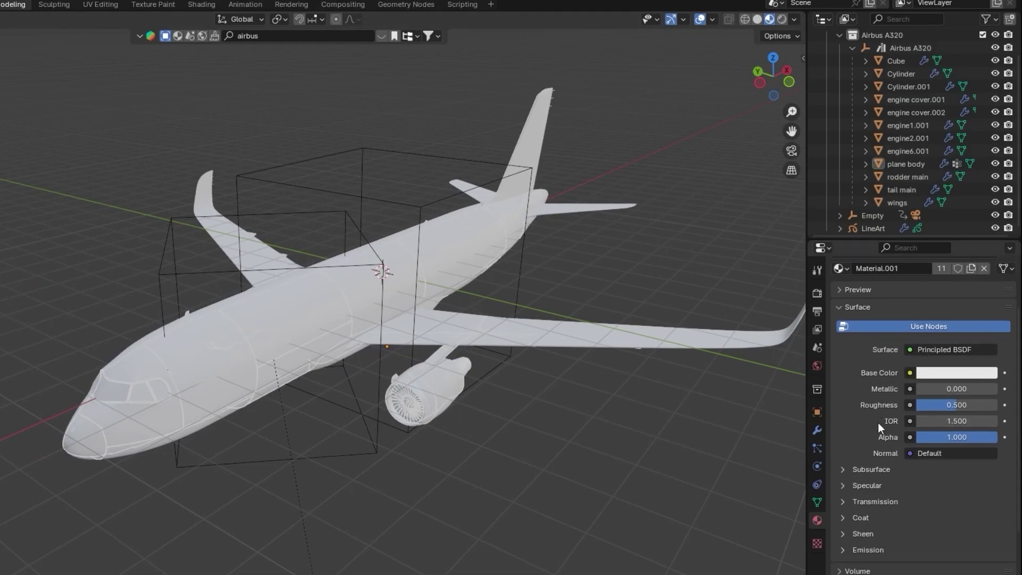
click(843, 549)
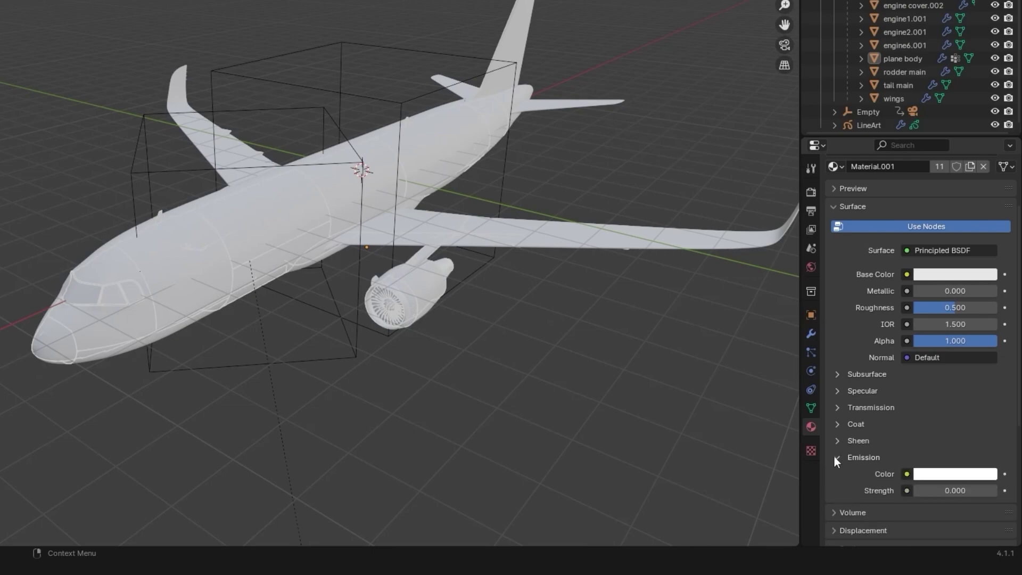
click(955, 490)
text(1)
key(Return)
- Darken the emission color of Material.001 to near black
middle_drag(463, 381, 436, 346)
click(944, 473)
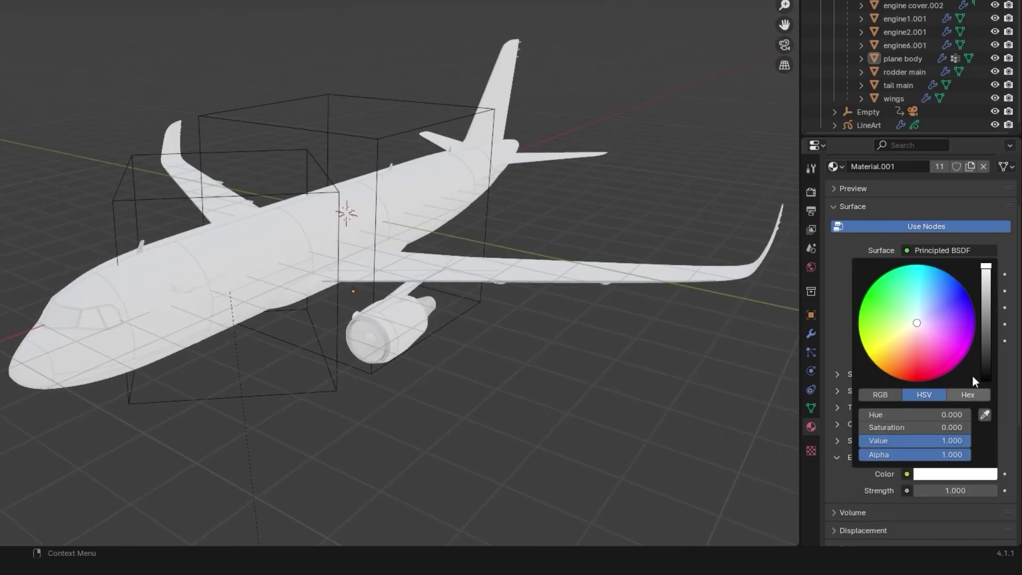
mouse_move(986, 359)
mouse_down()
mouse_move(986, 345)
mouse_move(987, 360)
mouse_up()
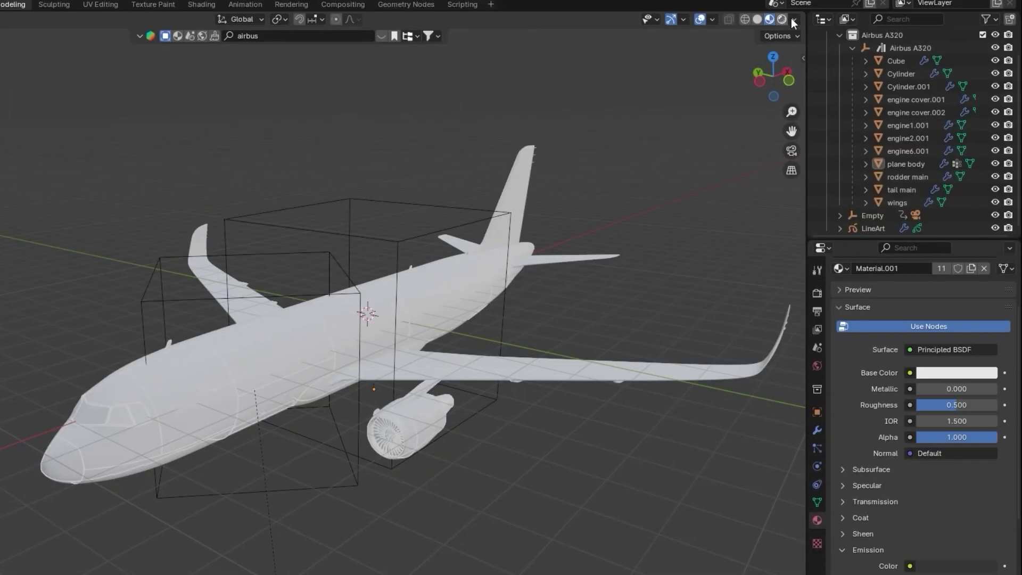
- Enable Scene Lights and Scene World in the viewport shading options for Material Preview
click(792, 17)
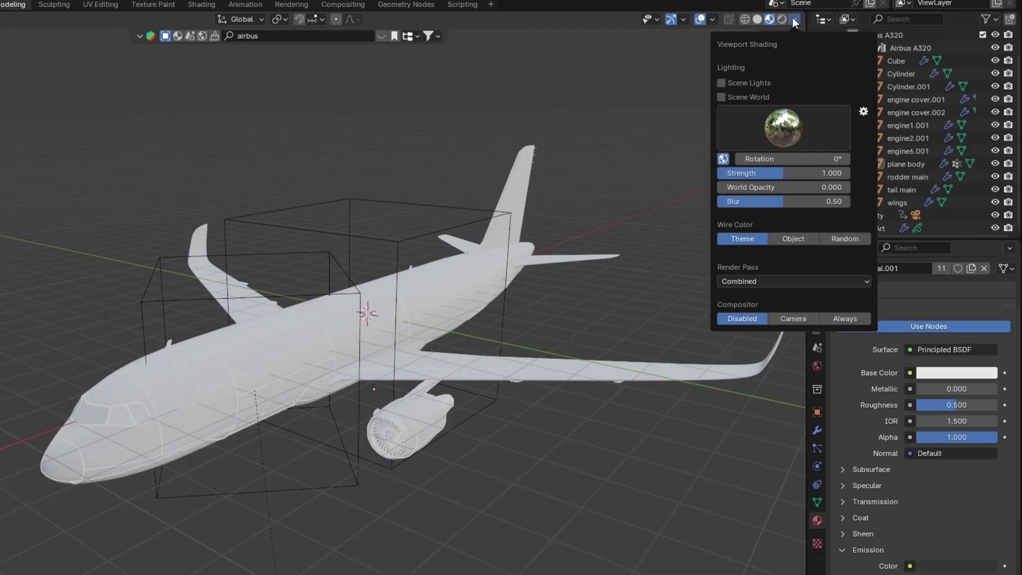
click(796, 18)
click(796, 19)
click(741, 98)
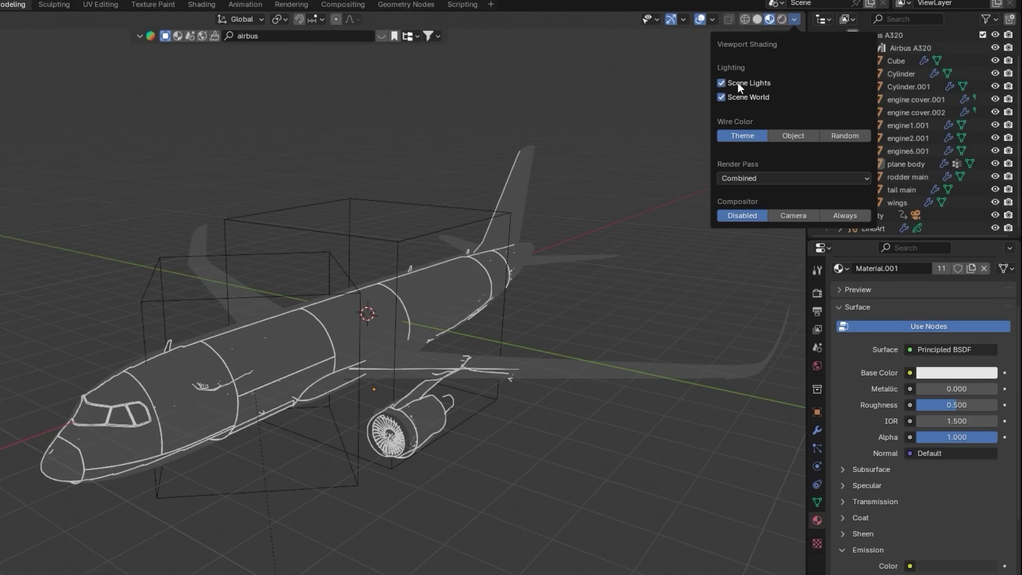
middle_drag(500, 322, 678, 131)
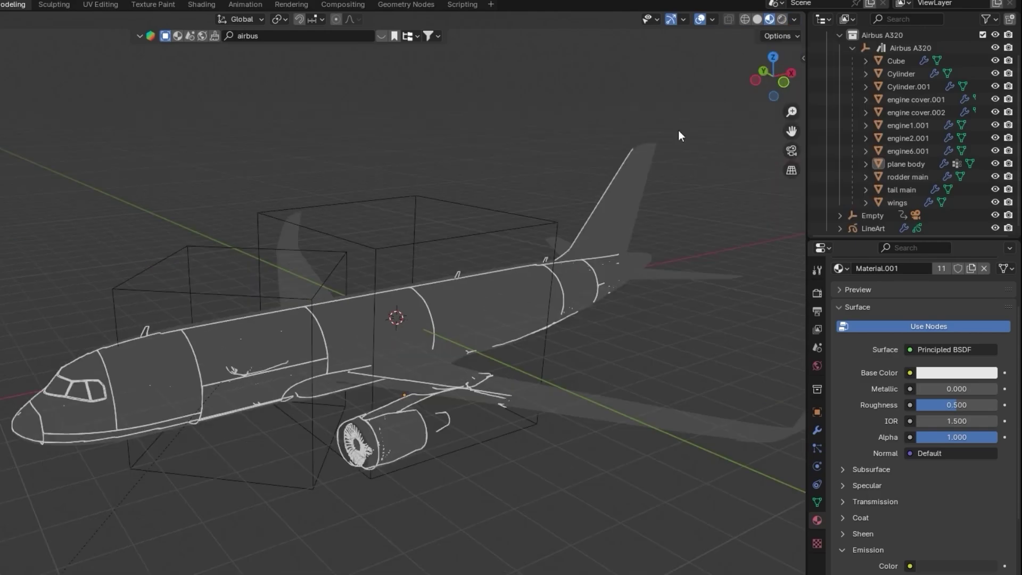
click(793, 16)
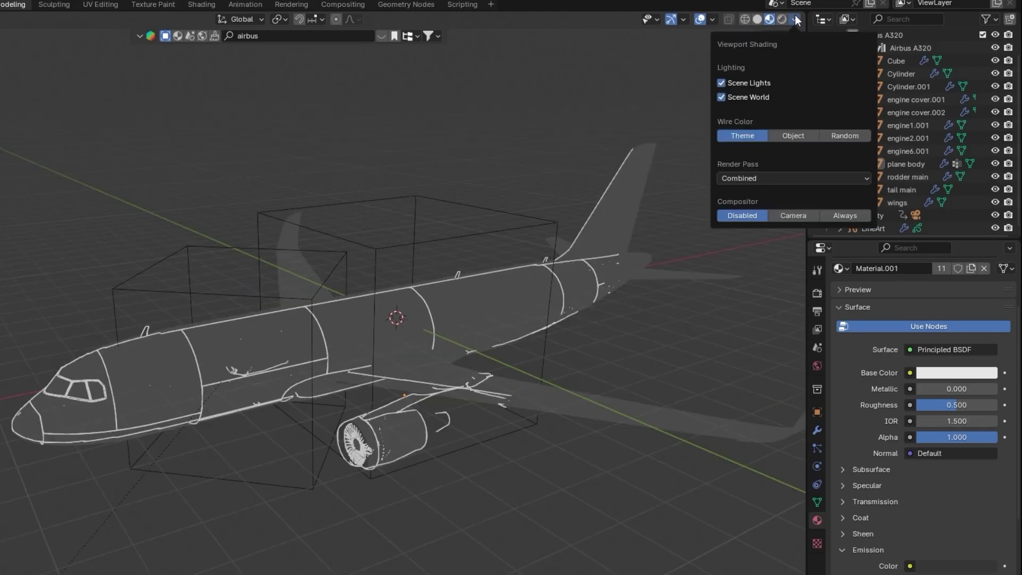
- Hide the viewport's floor grid and set the World background color to black with a value of 0
click(712, 20)
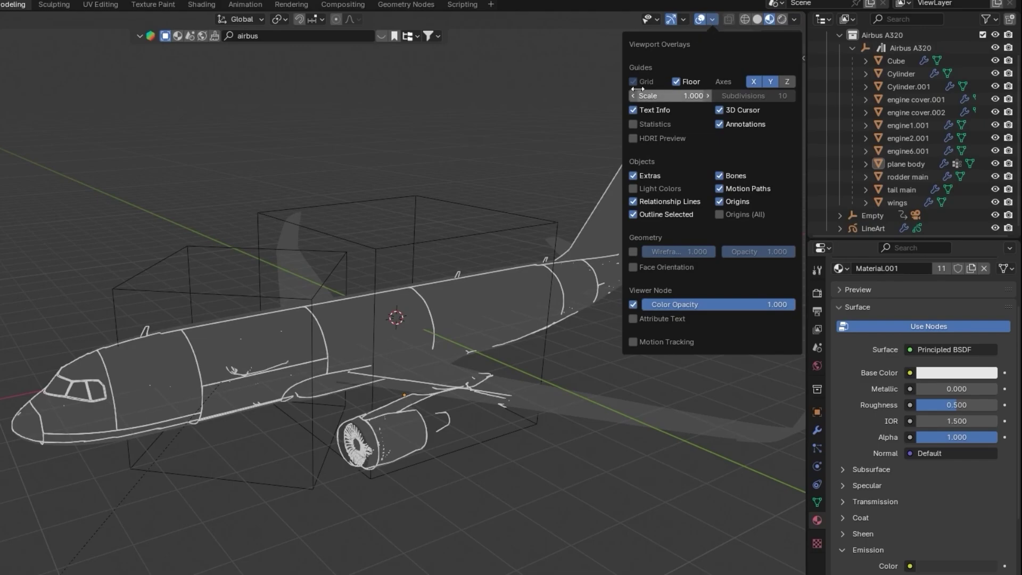
middle_drag(585, 223, 454, 289)
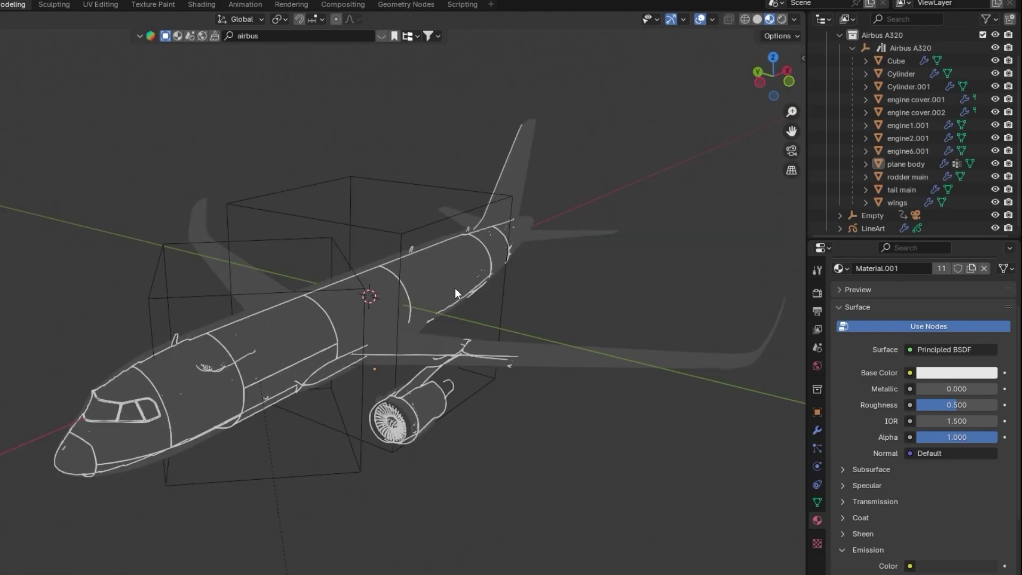
click(816, 365)
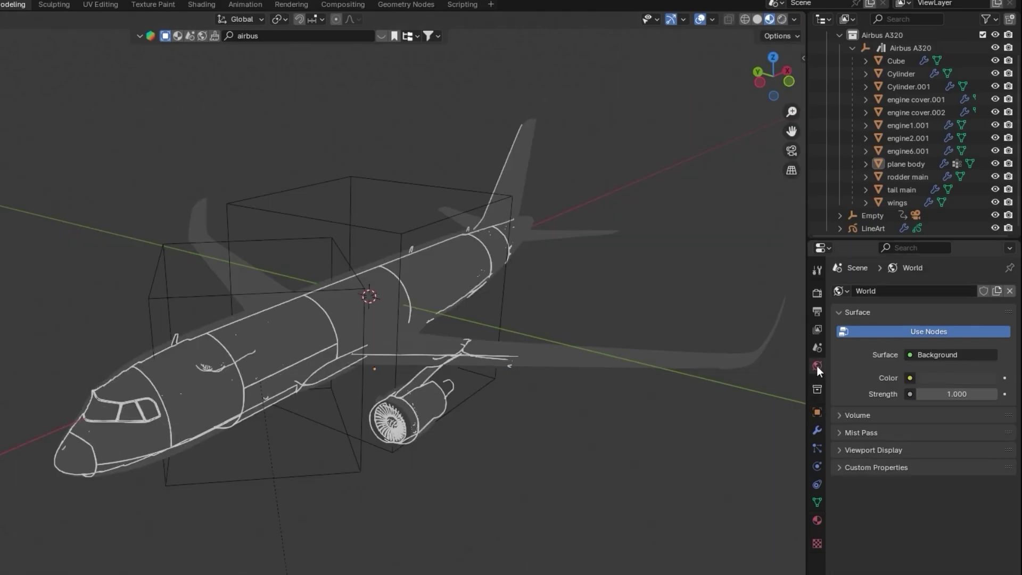
click(935, 381)
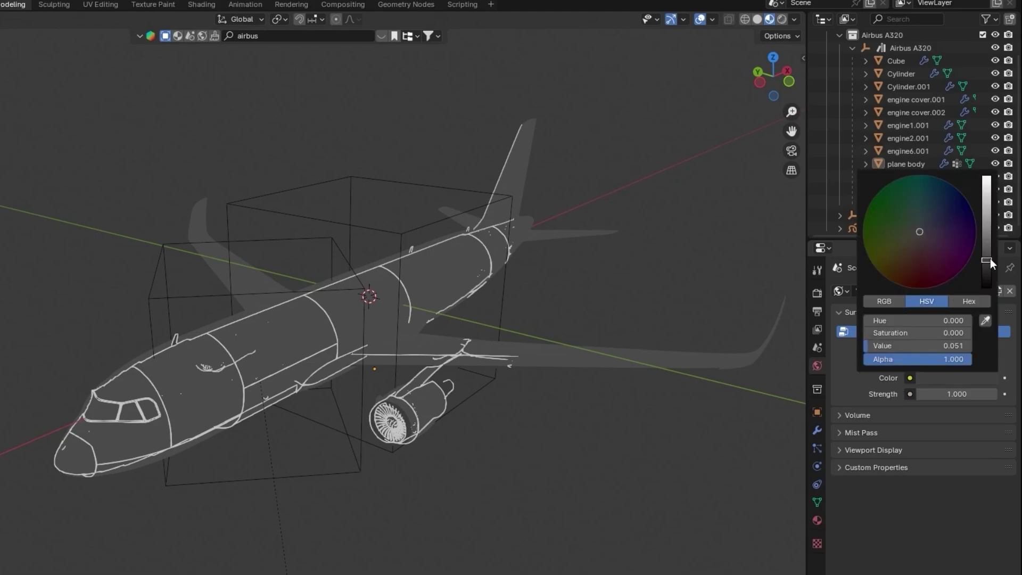
drag(990, 258, 986, 288)
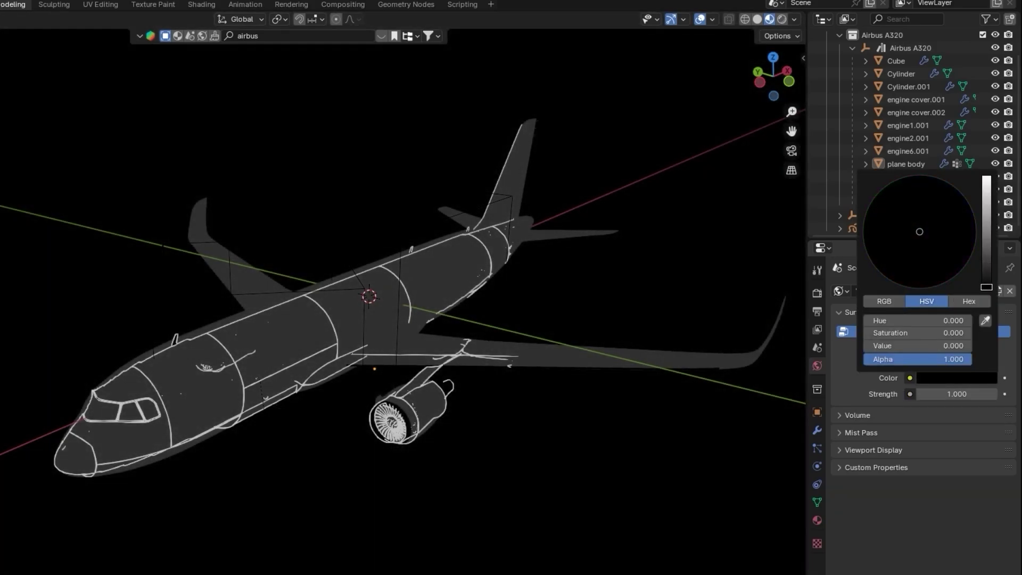
middle_drag(457, 420, 404, 432)
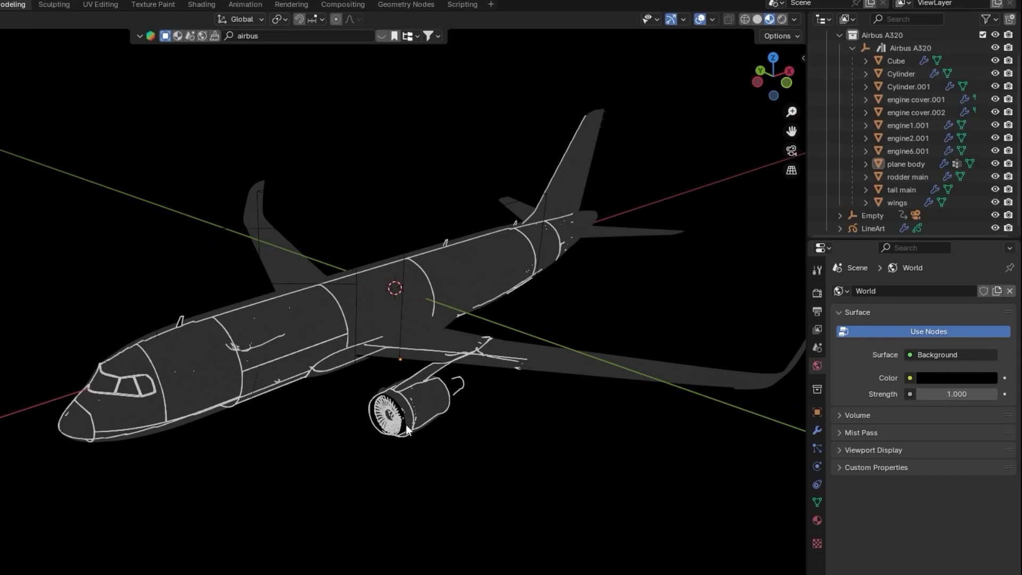
click(404, 431)
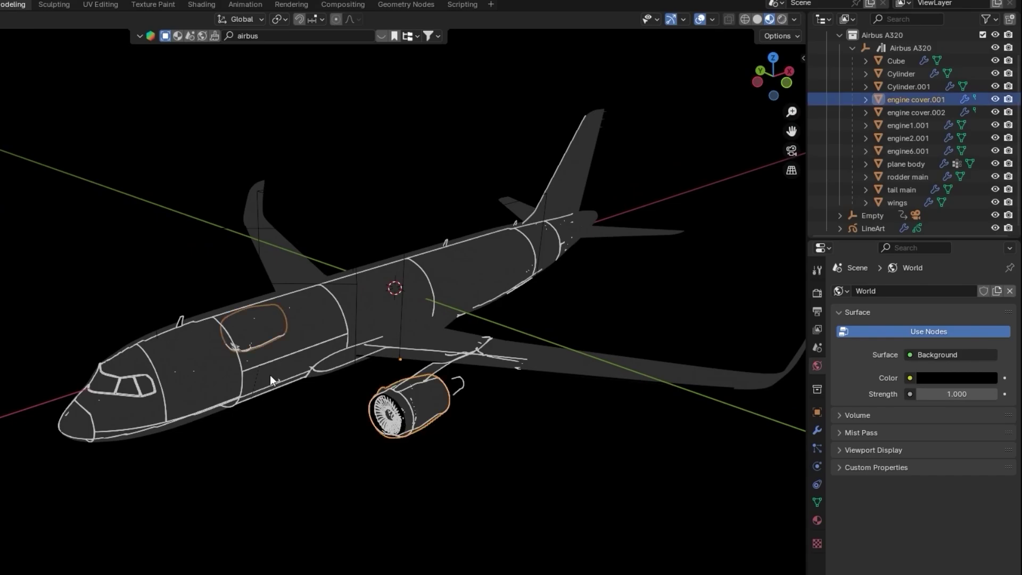
middle_drag(272, 374, 397, 371)
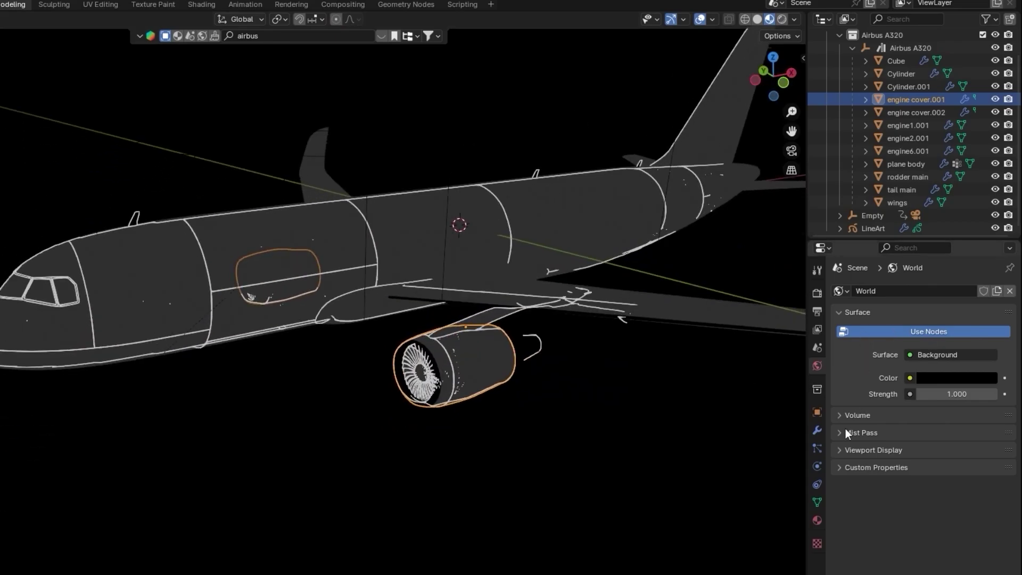
click(817, 520)
click(950, 307)
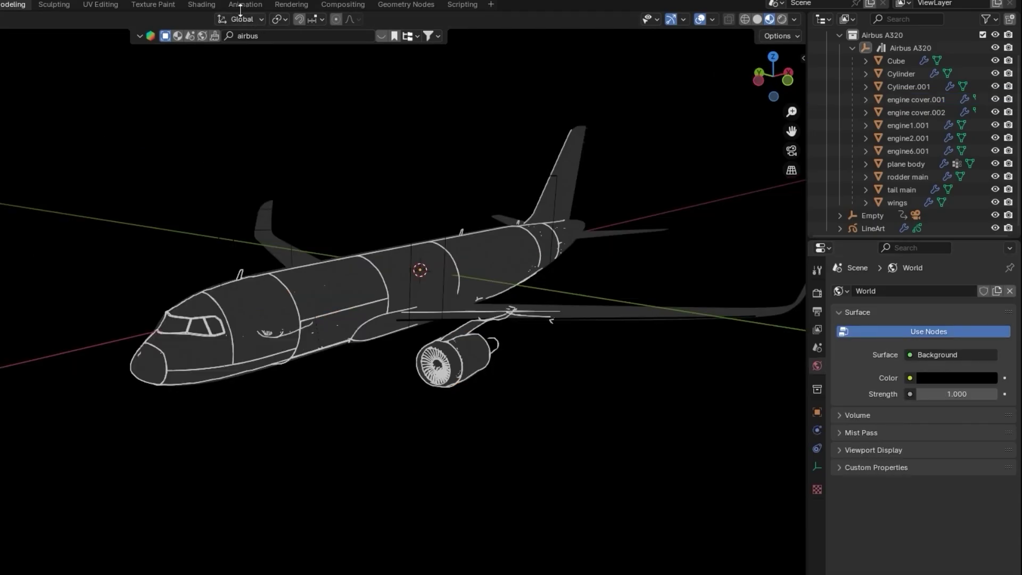
- In the Animation workspace, set the viewport to Material Preview with Scene Lights and Scene World enabled, and hide the floor grid
click(244, 6)
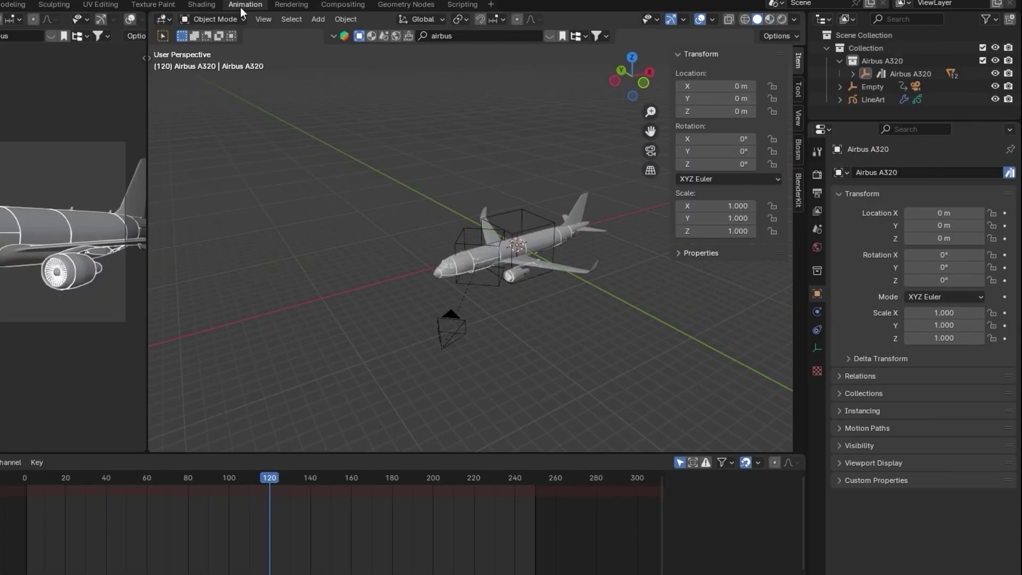
click(769, 19)
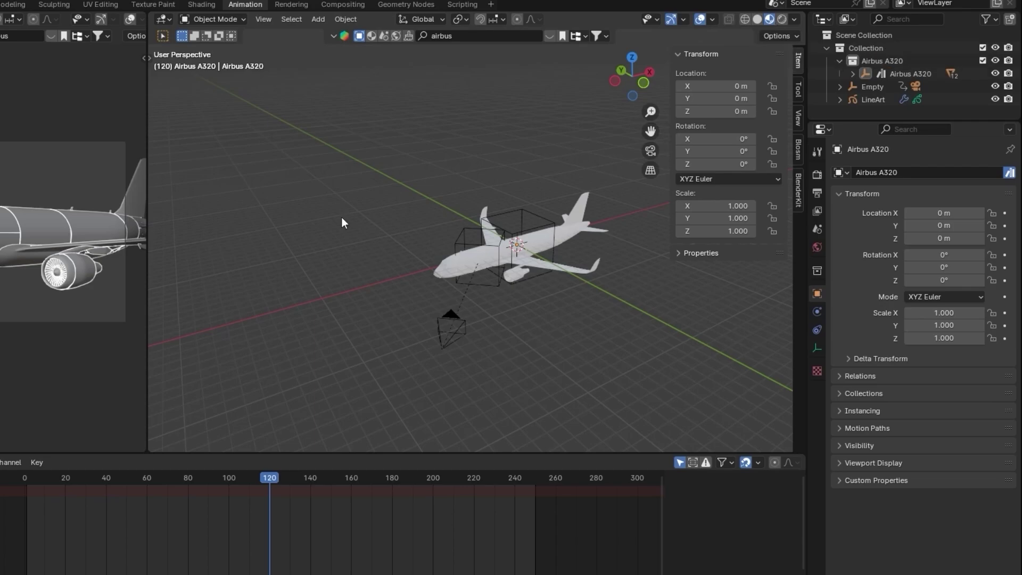
click(797, 22)
click(721, 97)
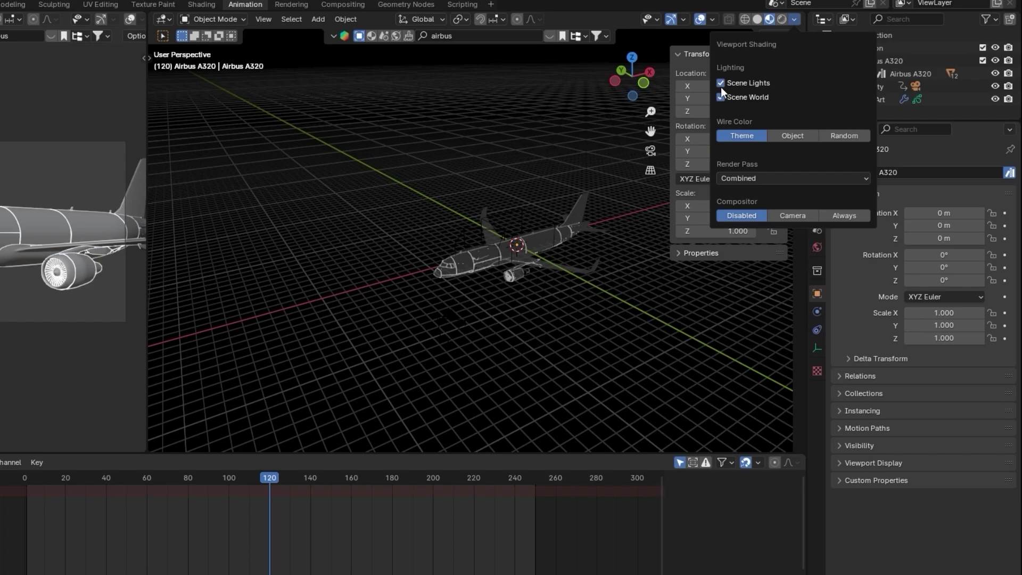
click(713, 19)
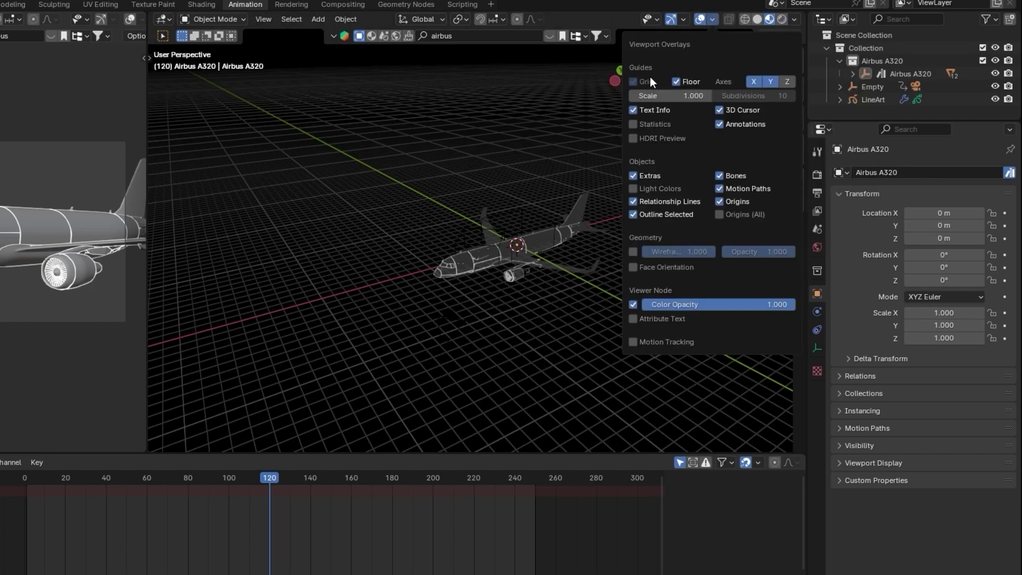
click(676, 82)
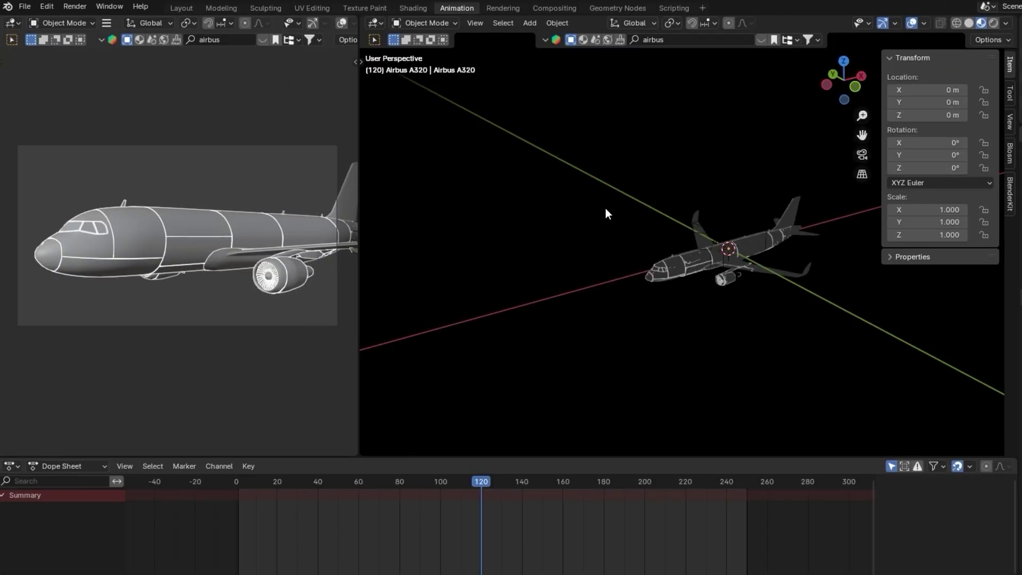
- Preview the animation in reverse through the camera view and return to the user perspective
key(KP_0)
key(shift+ctrl+space)
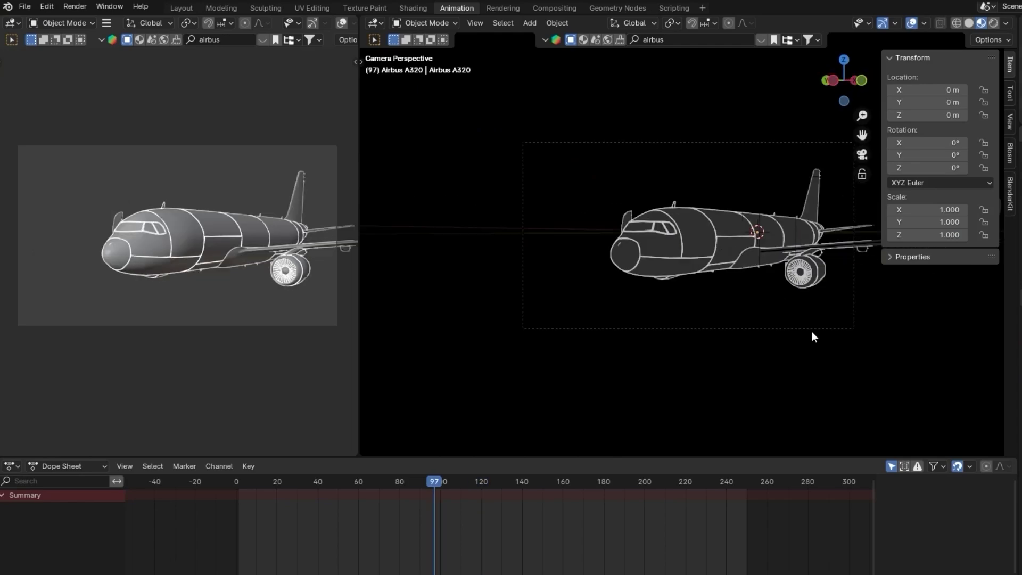
key(KP_0)
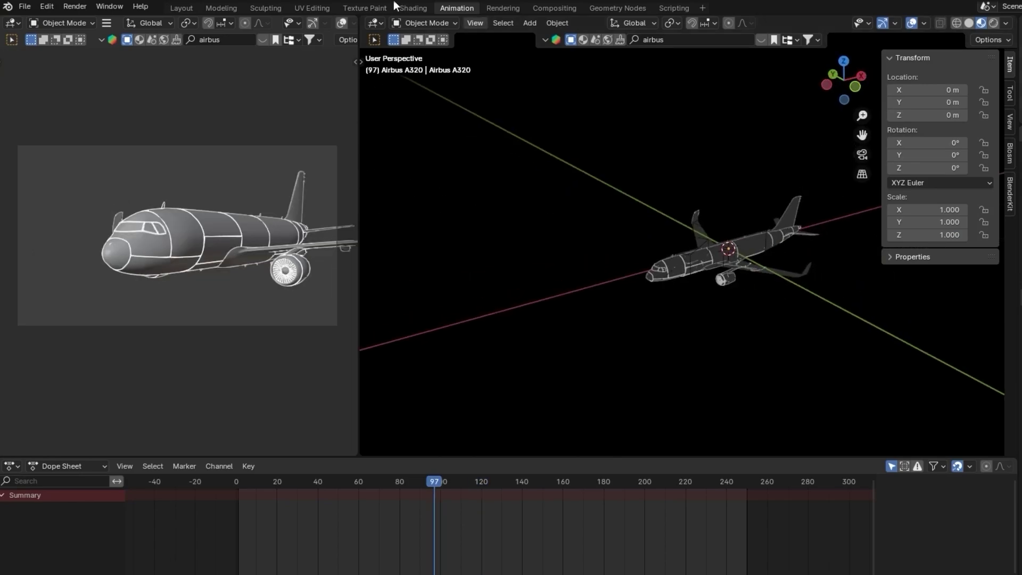
- In the Modeling workspace, add a second material slot to engine cover.001 and create a new material in it
click(218, 8)
click(477, 315)
middle_drag(471, 383, 426, 420)
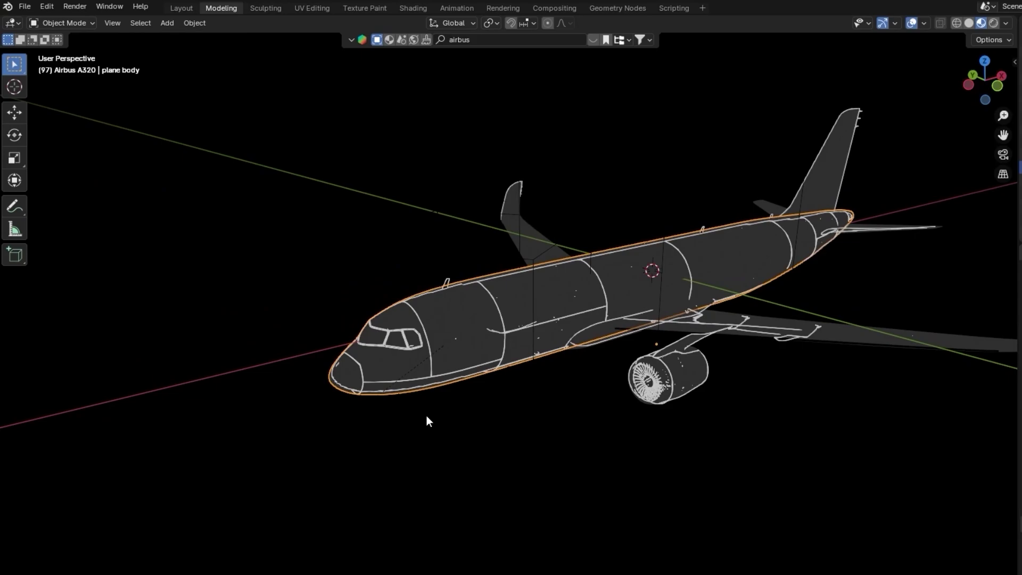
click(695, 378)
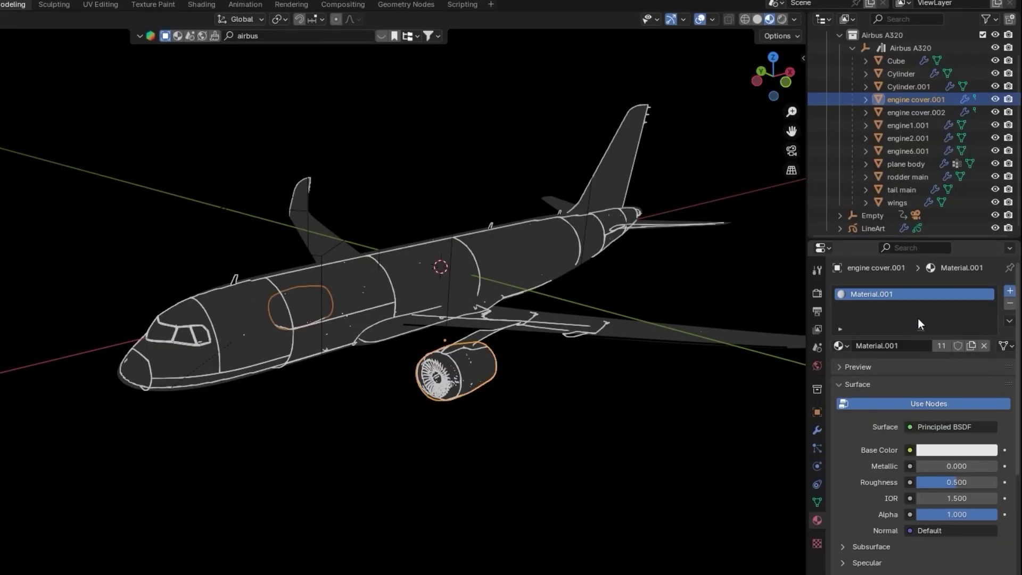
click(1010, 291)
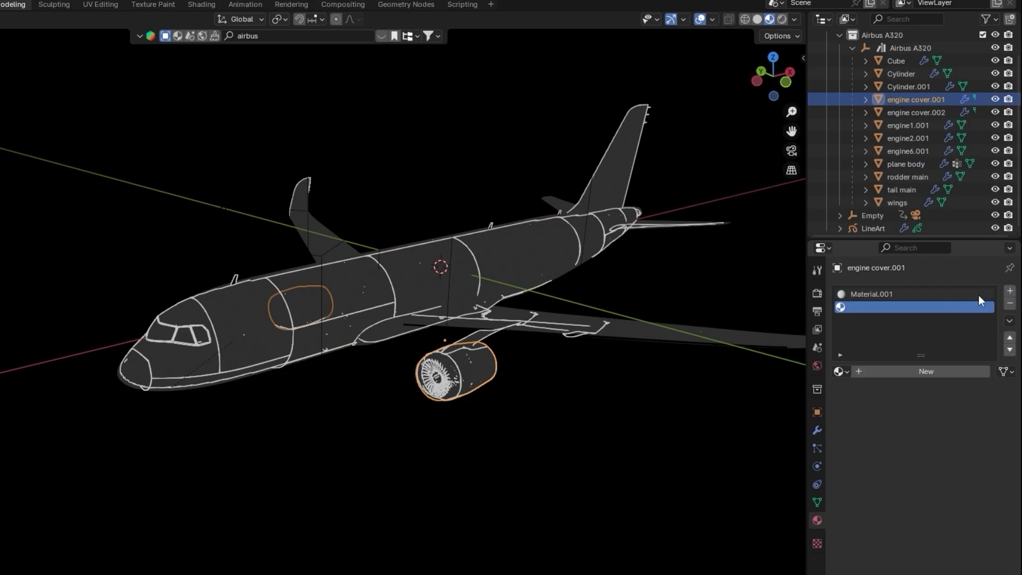
click(924, 372)
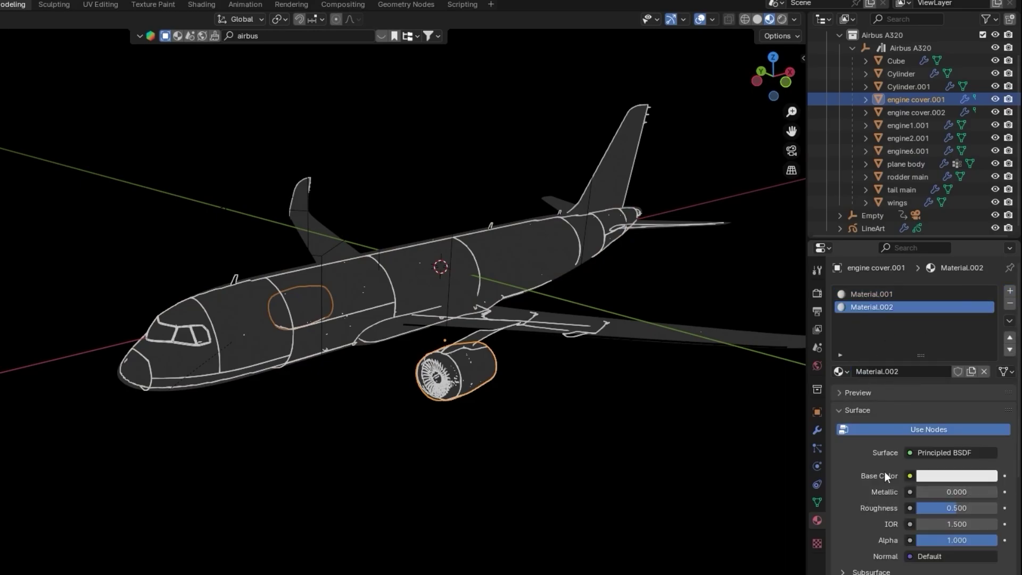
- Give Material.002 a red emission color with hue 0.999 and saturation 0.978, at an emission strength of 1
scroll(882, 475, down, 10)
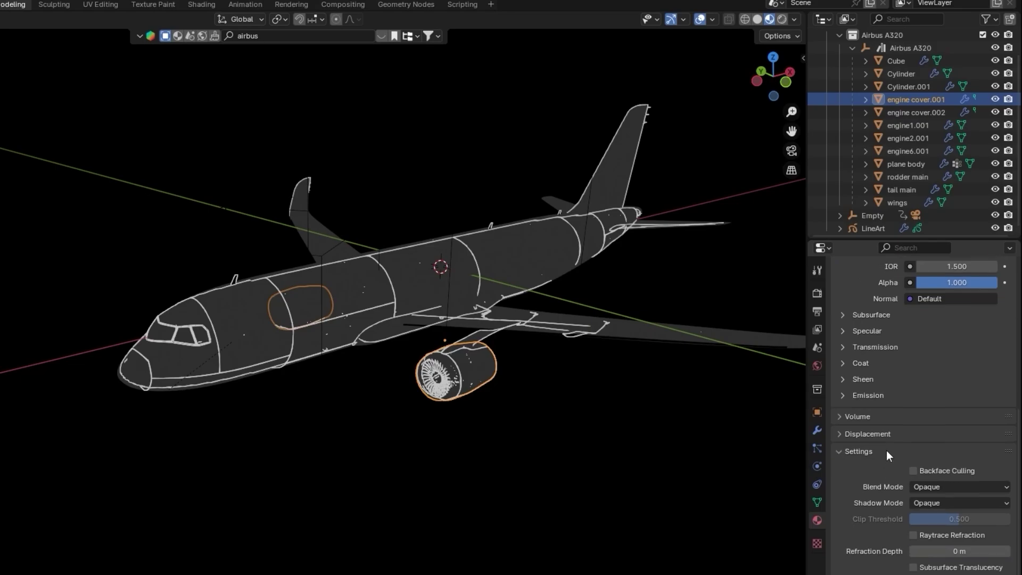
click(855, 399)
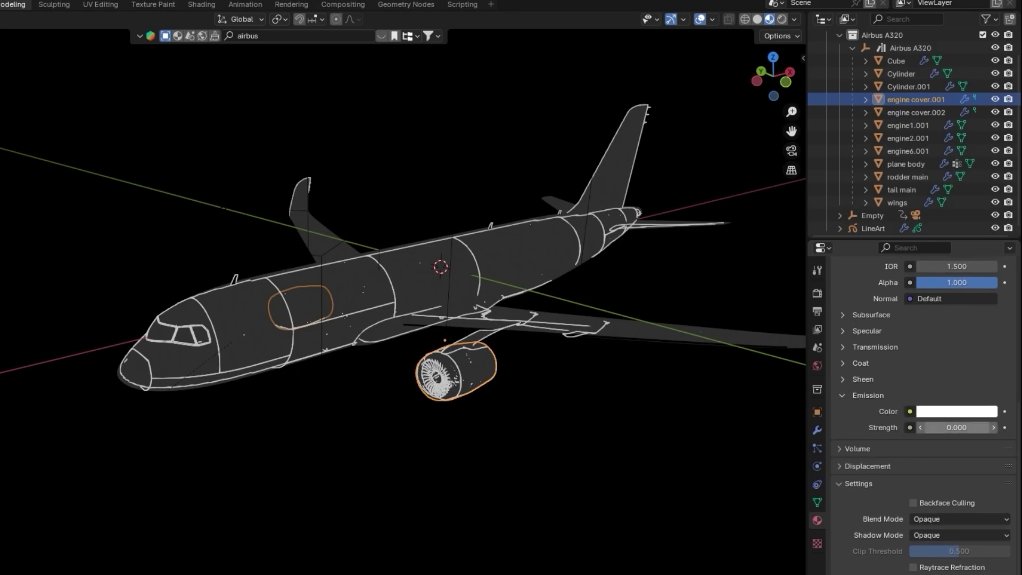
click(950, 412)
click(922, 314)
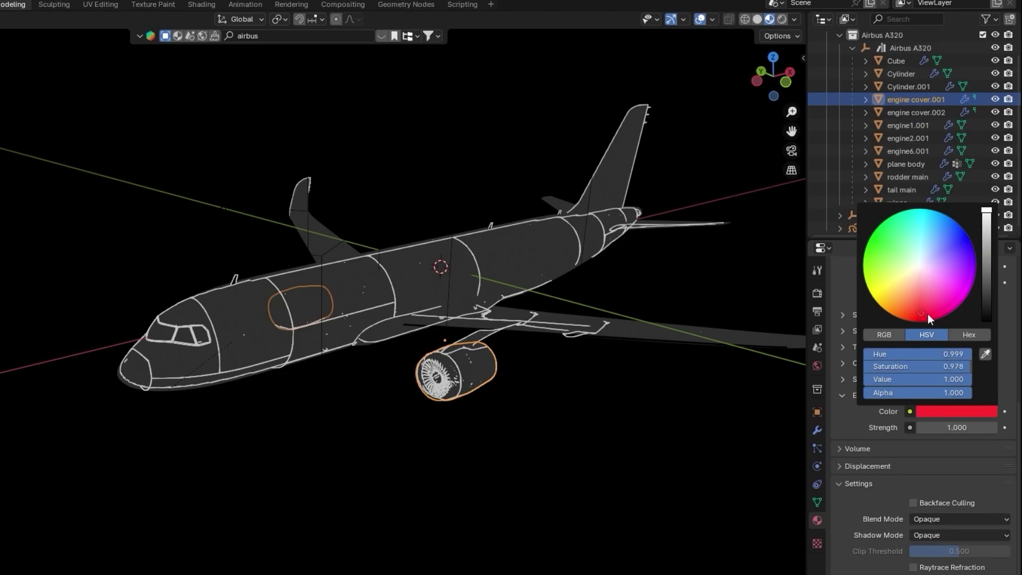
- Remove the Material.001 slot from engine cover.001 so it uses only Material.002, and deselect the engine cover
scroll(944, 313, up, 6)
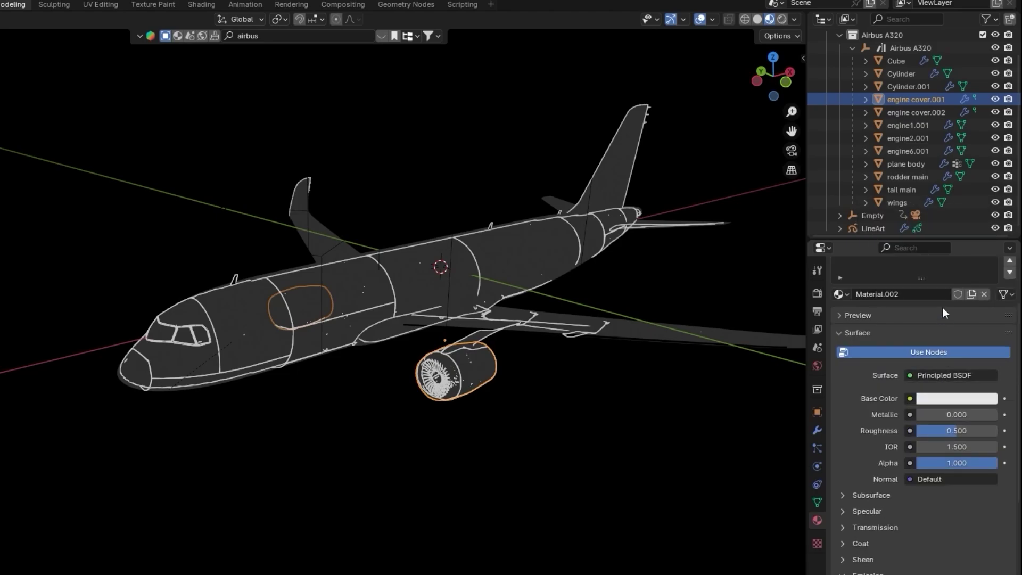
scroll(944, 313, up, 3)
click(905, 294)
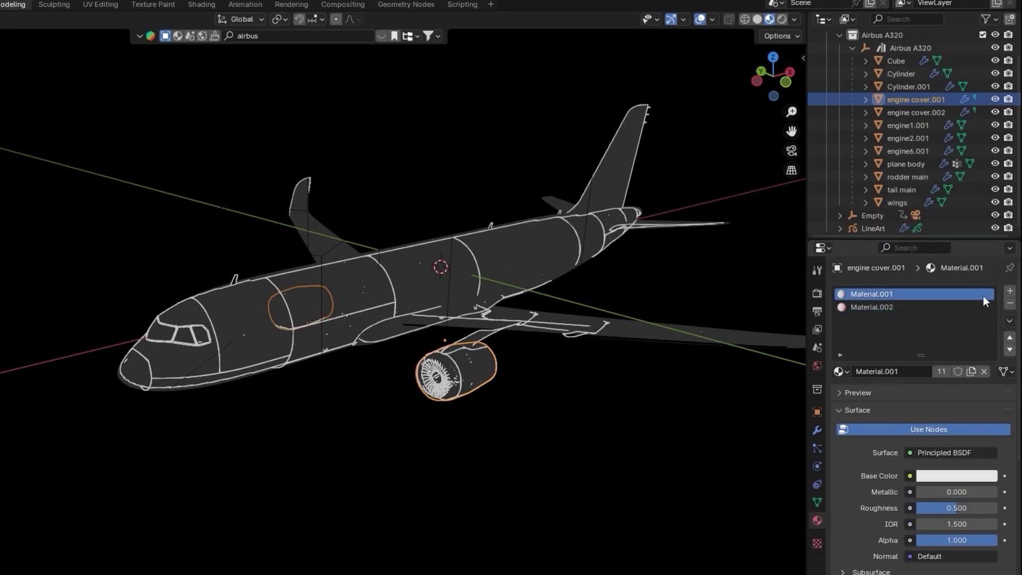
click(1010, 304)
click(518, 462)
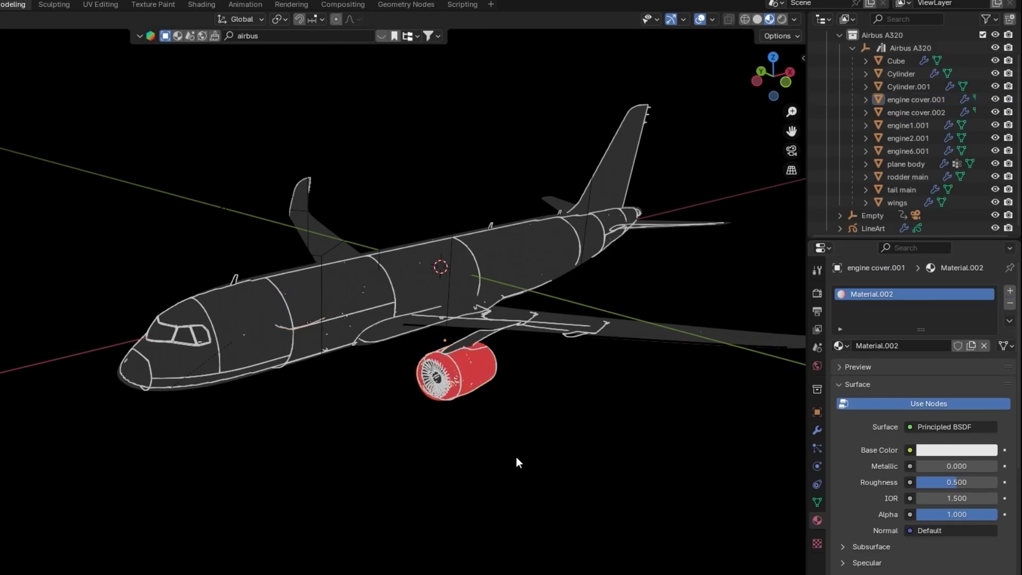
- Examine the red engine cover against the dark fuselage from several angles and through the camera view
middle_drag(477, 449, 417, 407)
scroll(417, 409, up, 4)
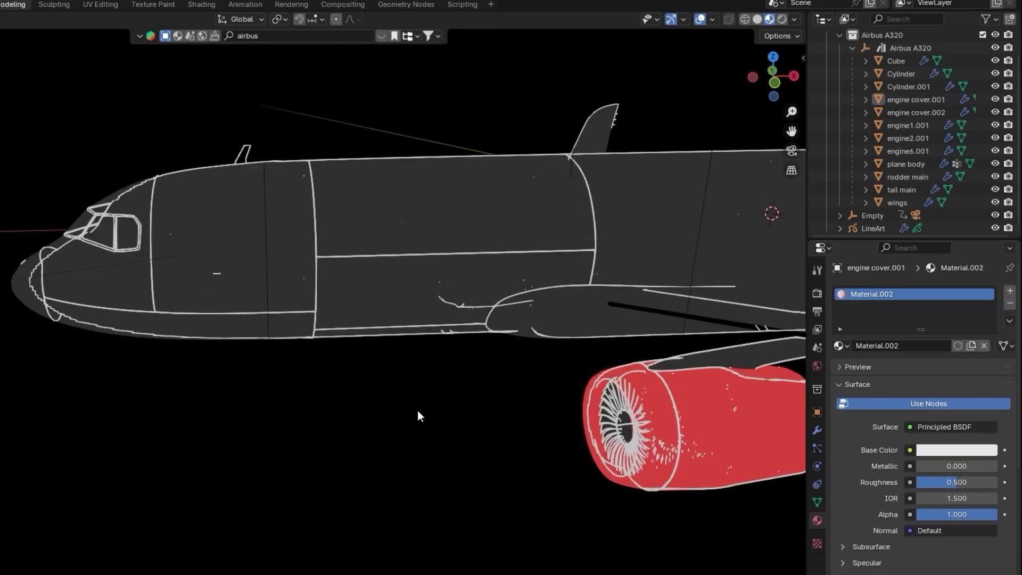
scroll(435, 397, down, 3)
key(KP_0)
key(KP_0)
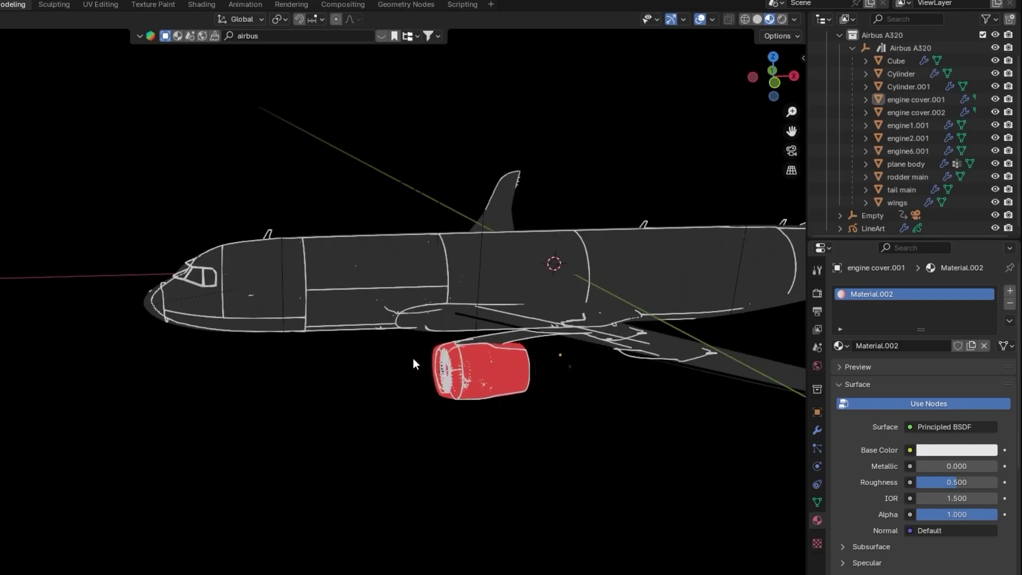
middle_drag(412, 359, 282, 382)
scroll(284, 380, down, 1)
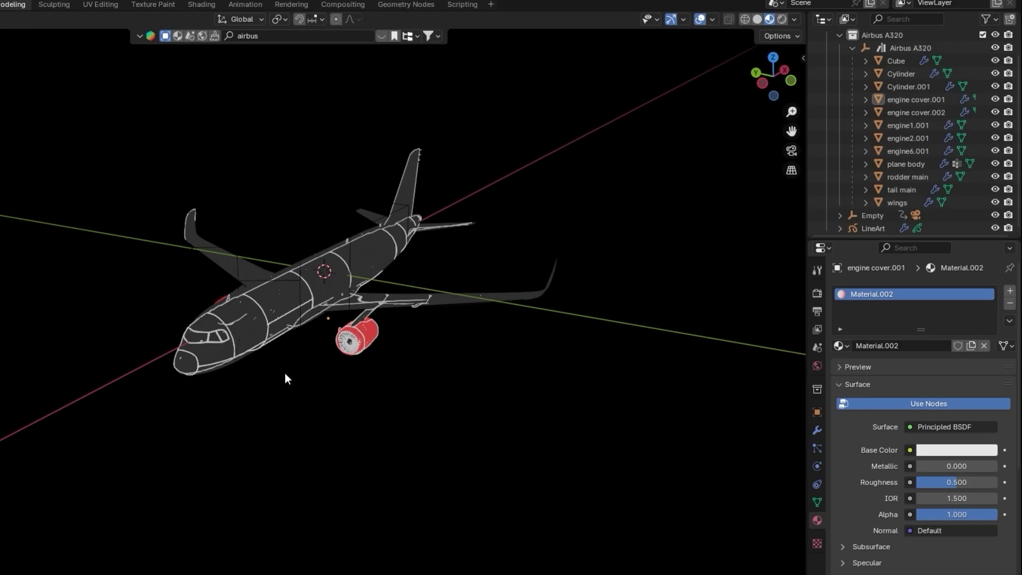
key(KP_0)
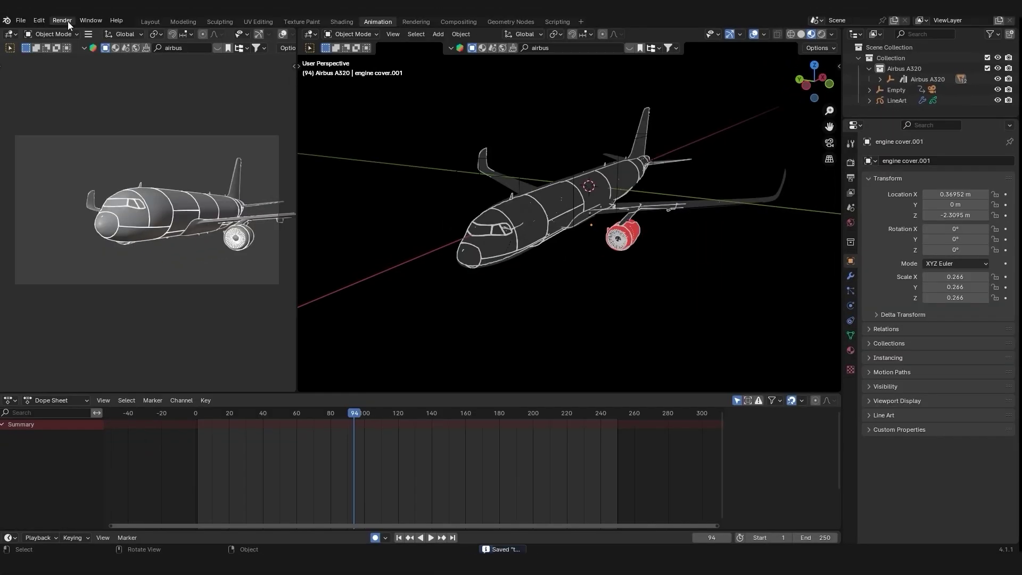
- Render frame 94 as a still image and examine the line art and engine color up close
click(68, 23)
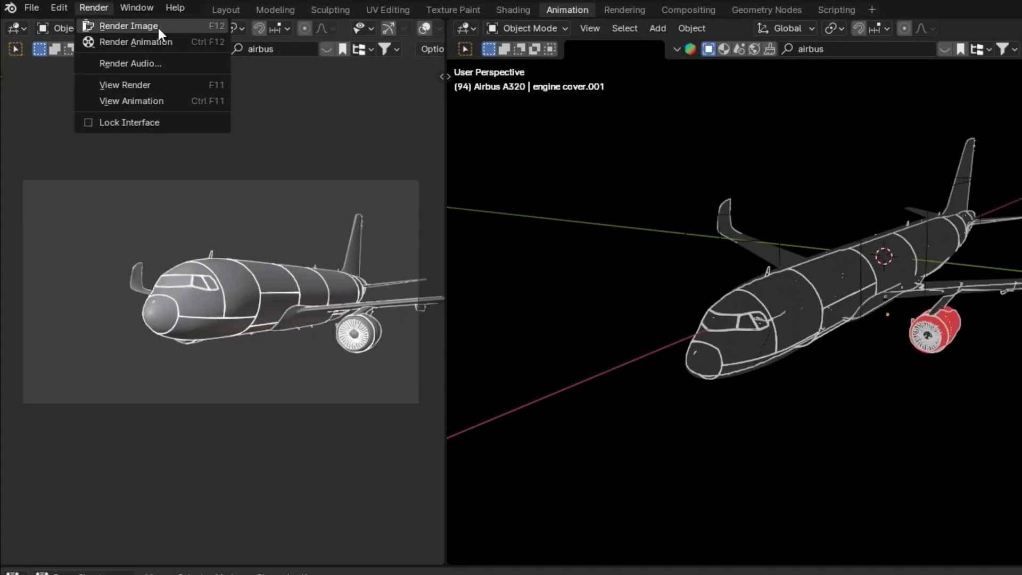
click(85, 32)
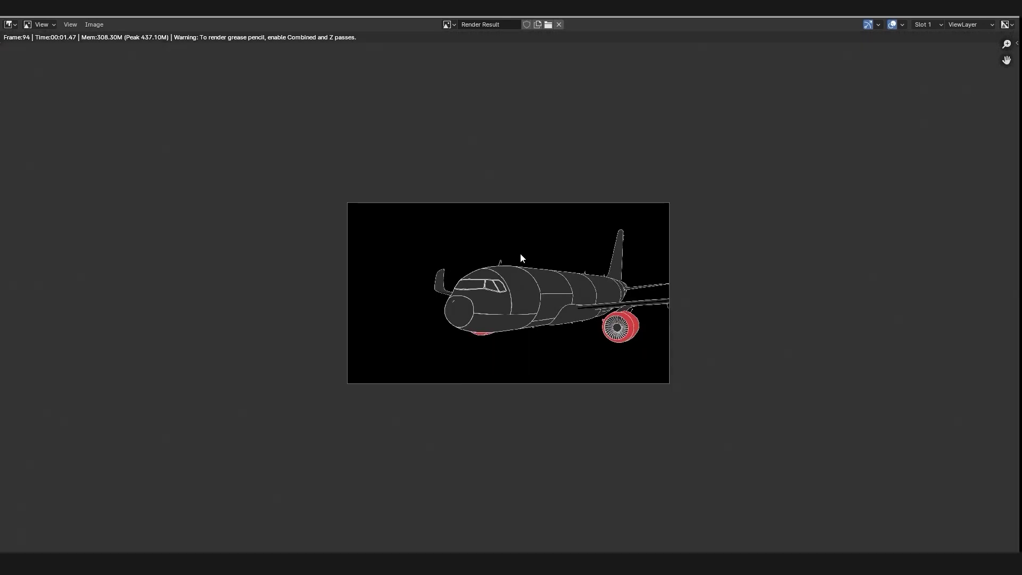
scroll(519, 266, up, 4)
middle_drag(581, 256, 558, 275)
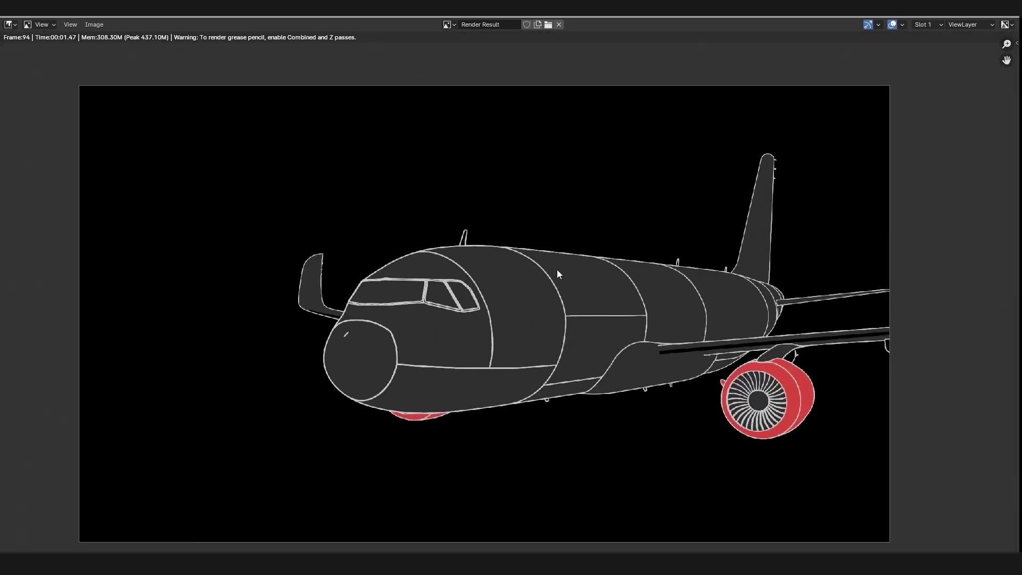
scroll(511, 261, down, 1)
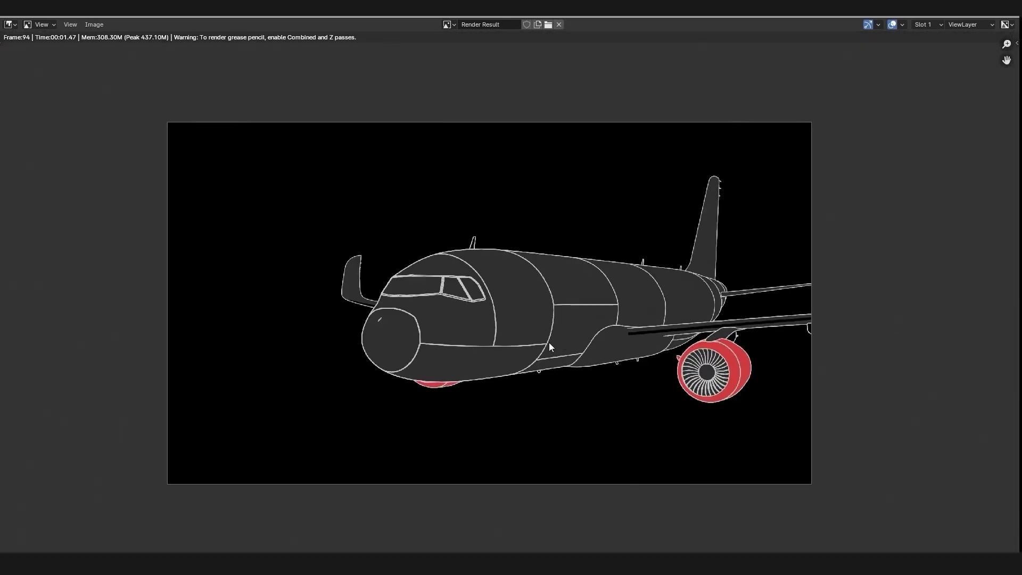
key(super+Down)
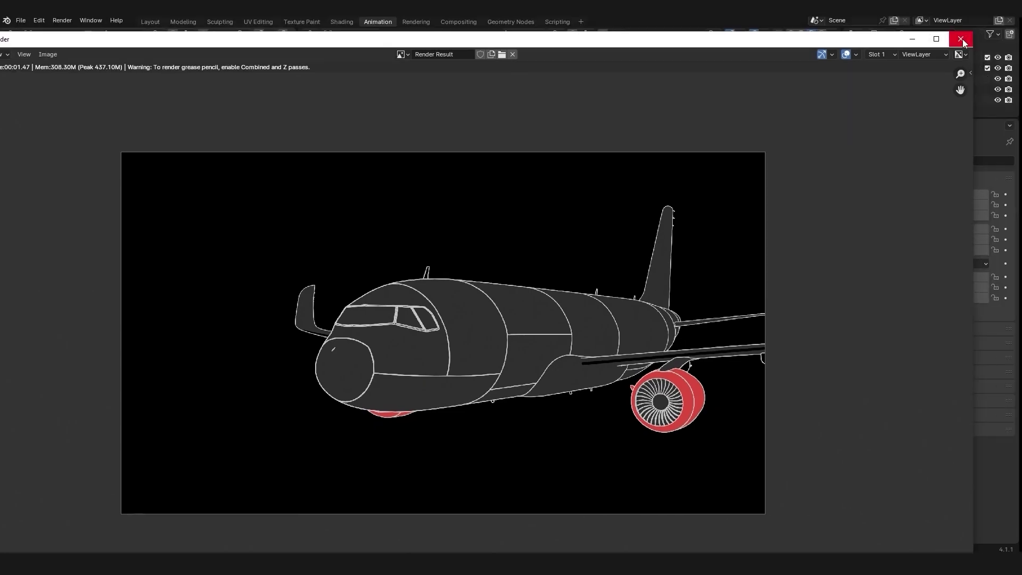
- Close the rendered image, keep EEVEE as the render engine with Motion Blur enabled, and expand the Grease Pencil render settings
click(961, 41)
click(852, 166)
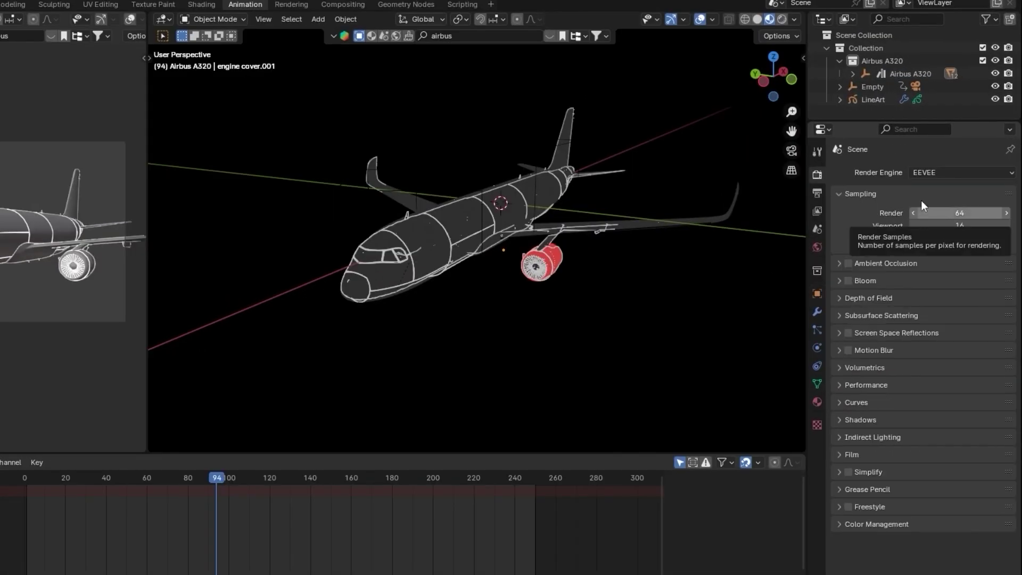
click(927, 171)
click(928, 172)
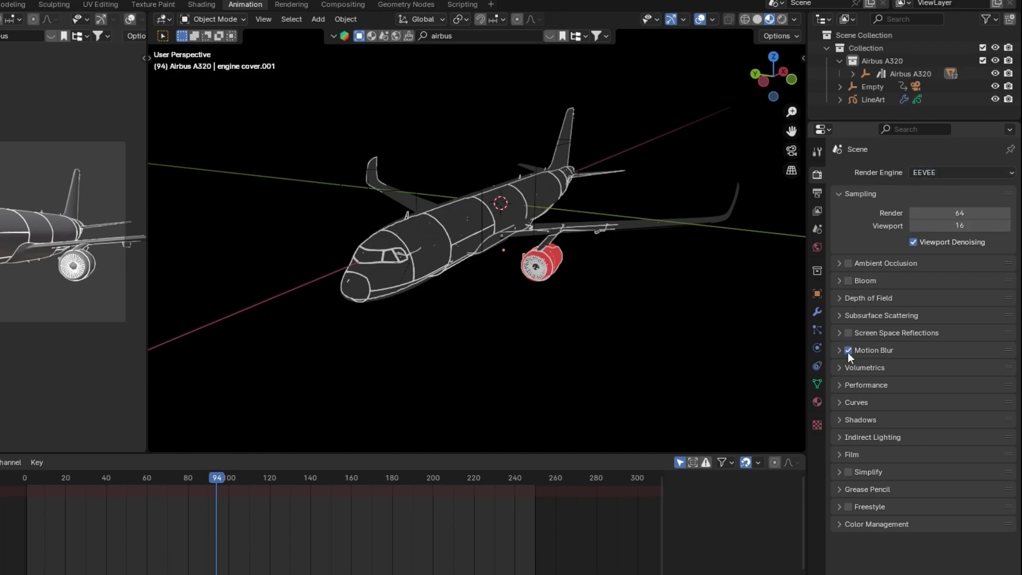
click(878, 489)
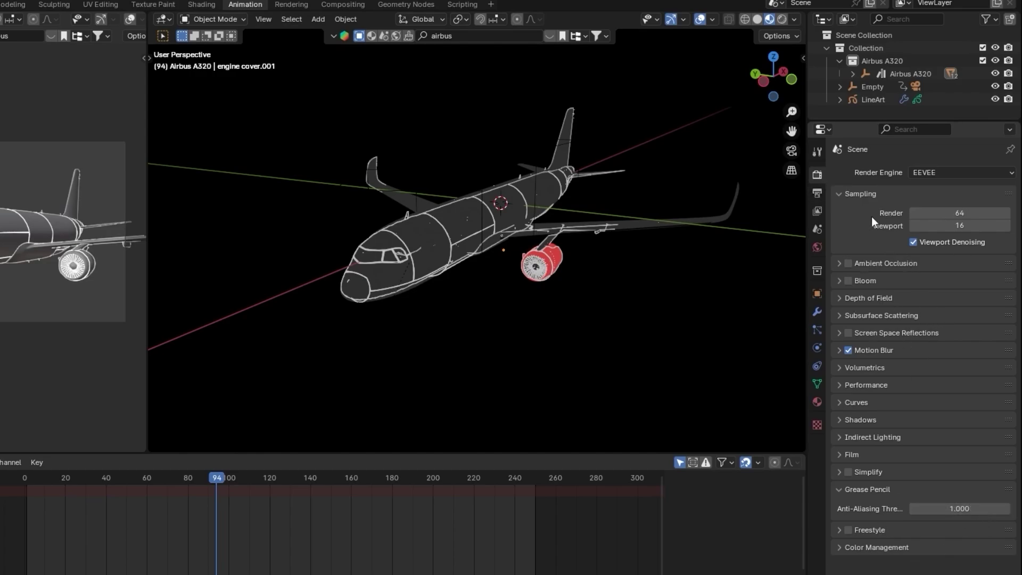
- Choose PNG as the output file format so the animation is saved as an image sequence
click(815, 197)
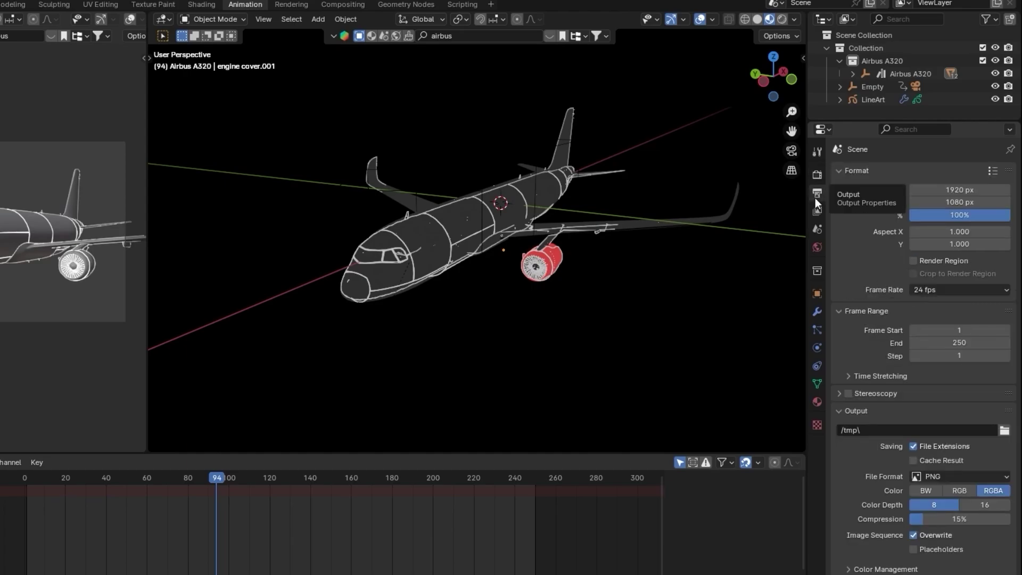
click(958, 476)
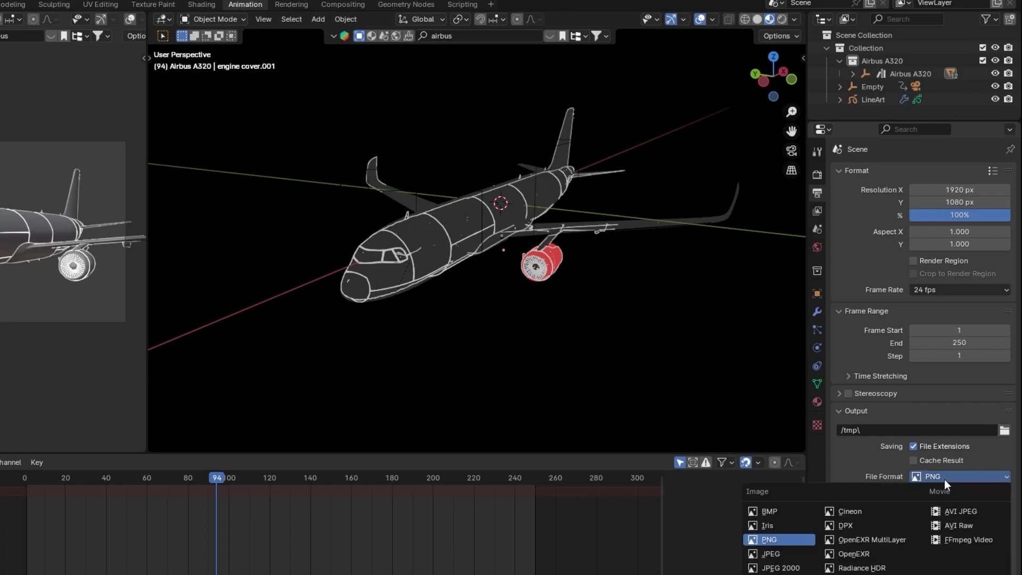
click(944, 479)
click(913, 480)
click(783, 542)
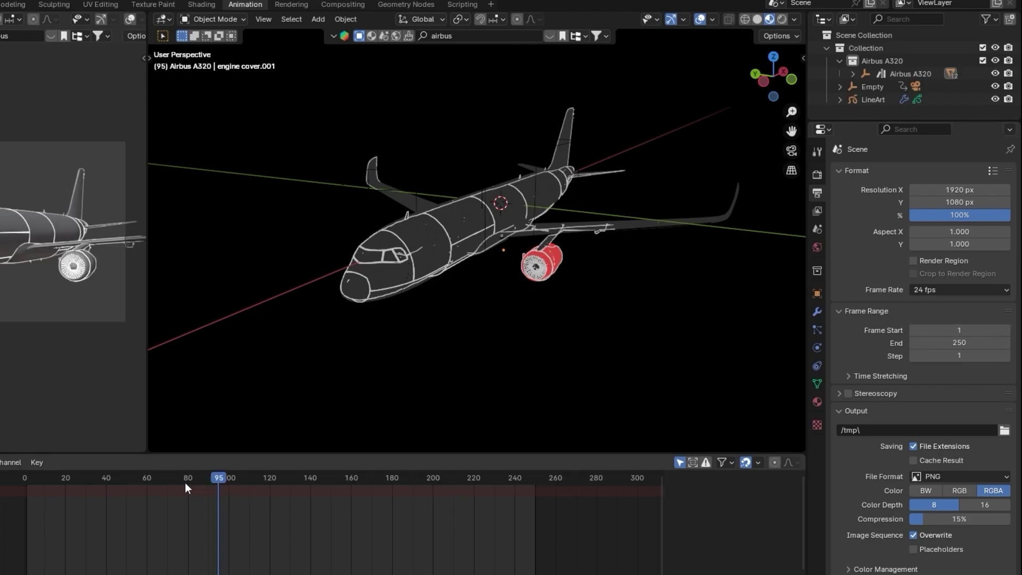
- Scrub the animation to frame 121, set the end frame to 120, and render the animation
drag(184, 482, 271, 482)
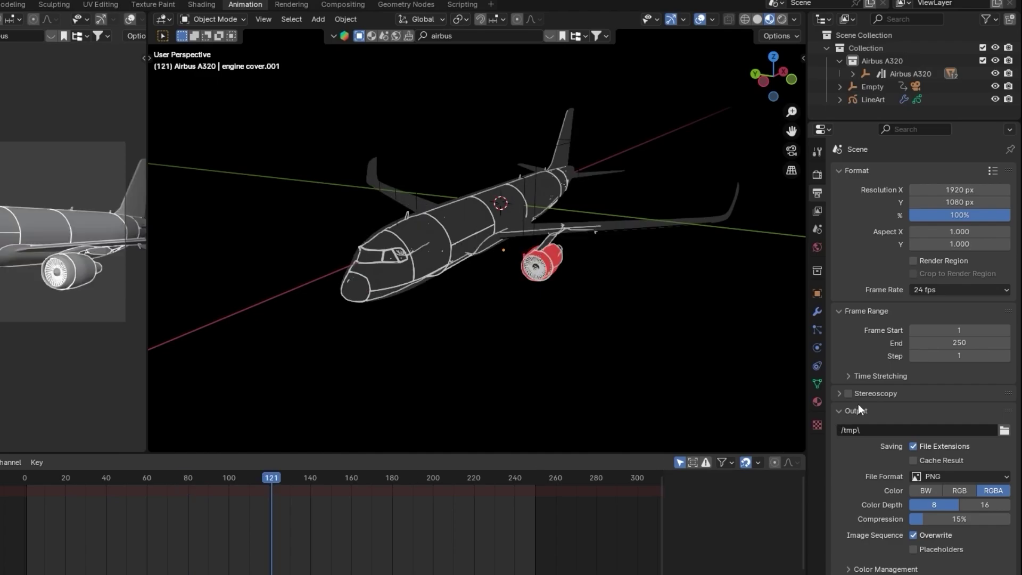
double_click(957, 343)
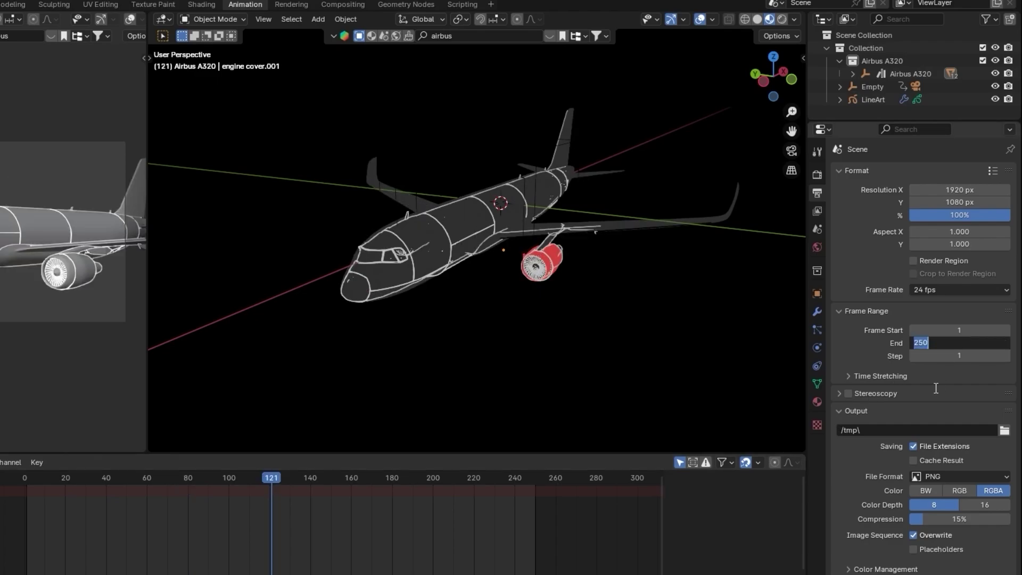
text(120)
key(Return)
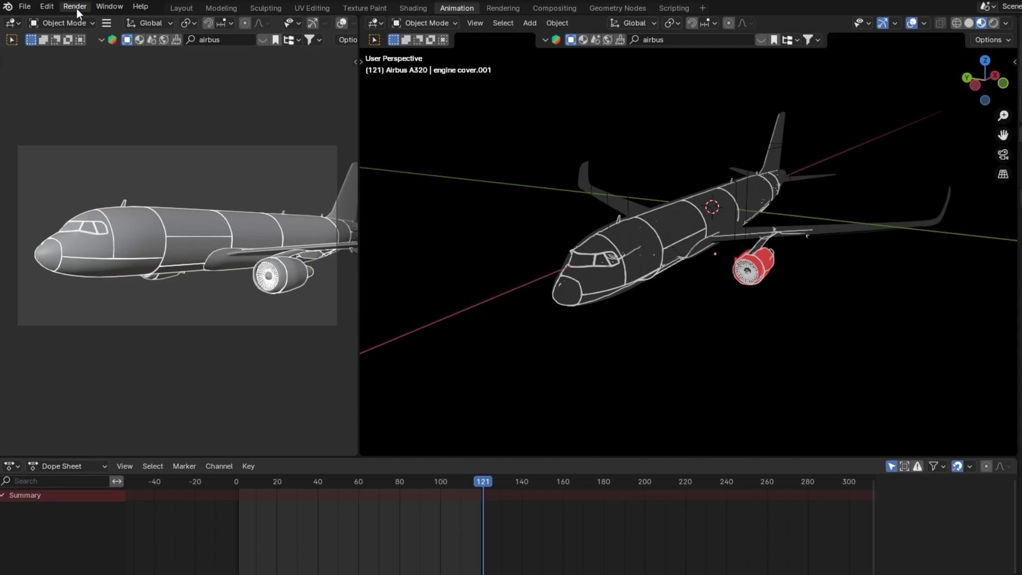
click(76, 8)
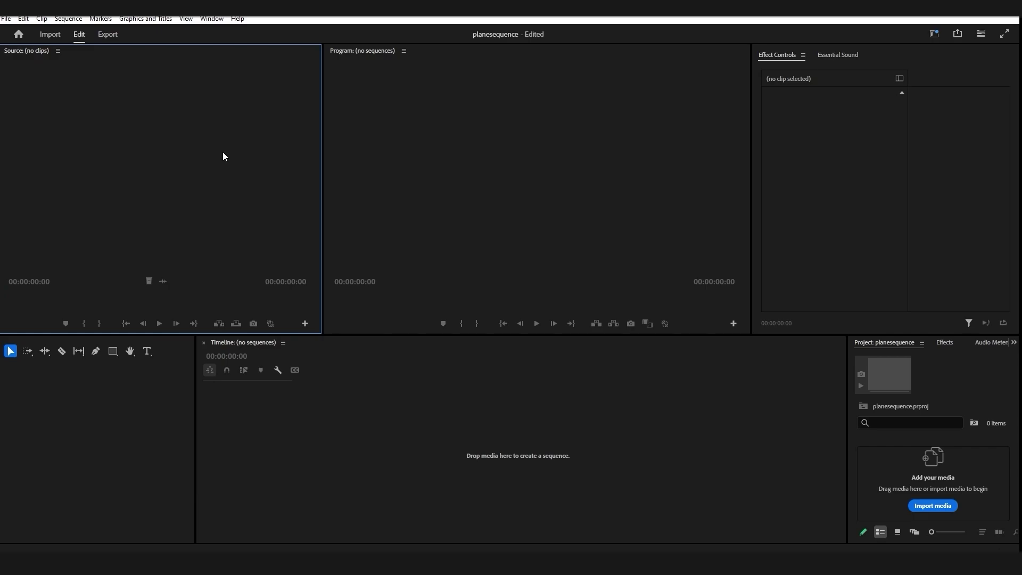
- Switch to Premiere Pro and import the rendered frames from C:\tmp as an image sequence starting with 0001
click(6, 19)
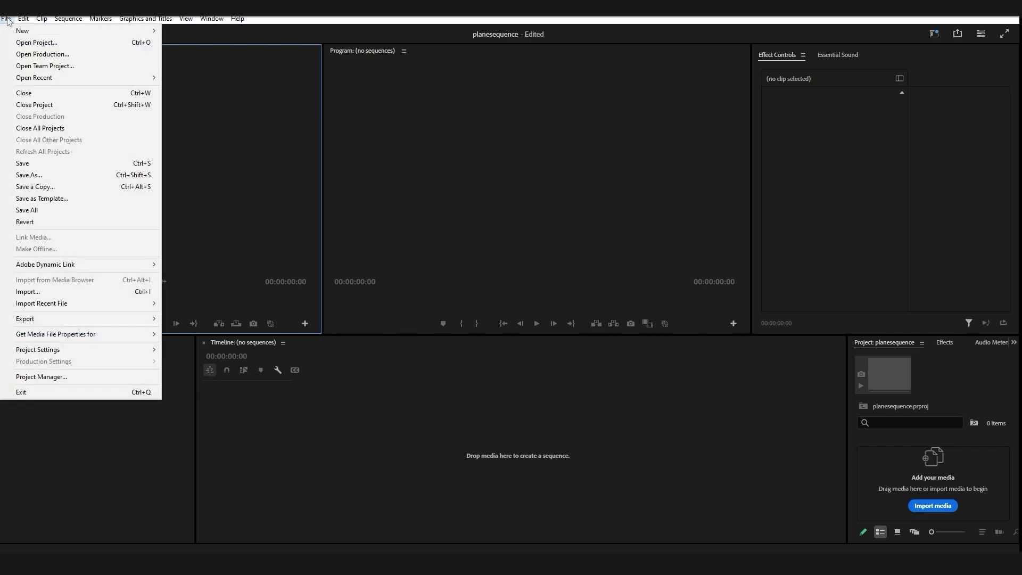
click(45, 292)
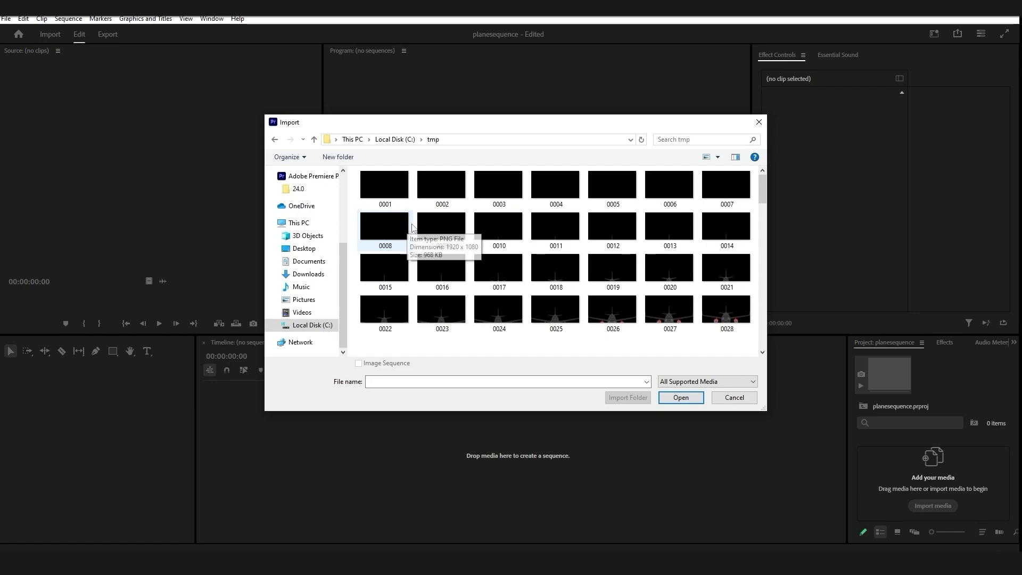
click(392, 189)
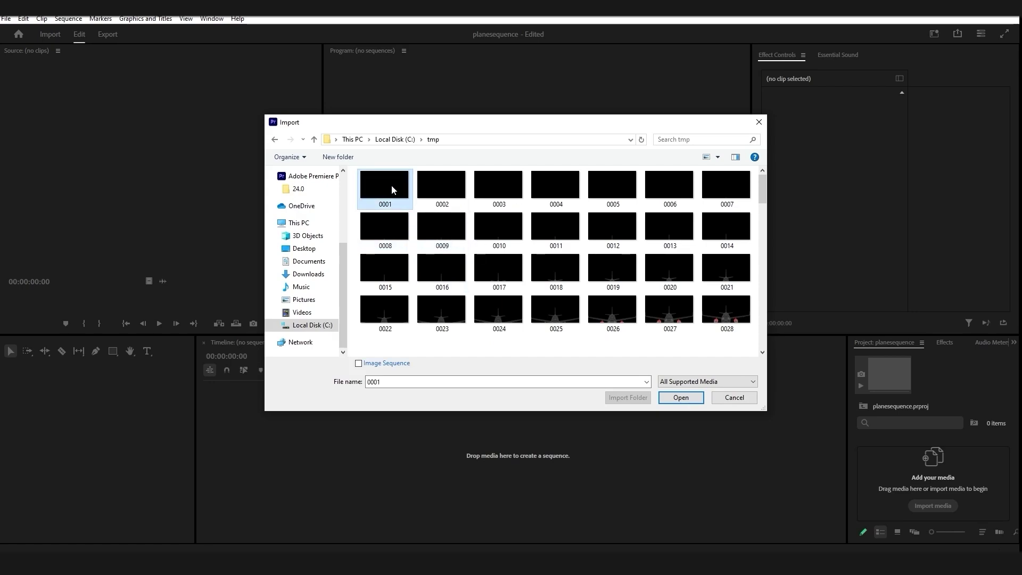
click(359, 364)
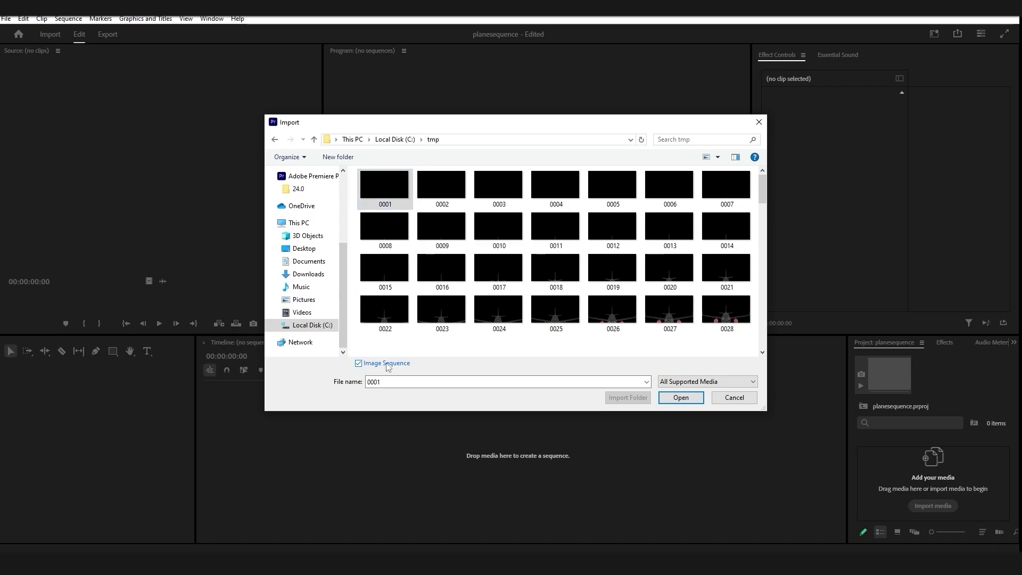
click(678, 399)
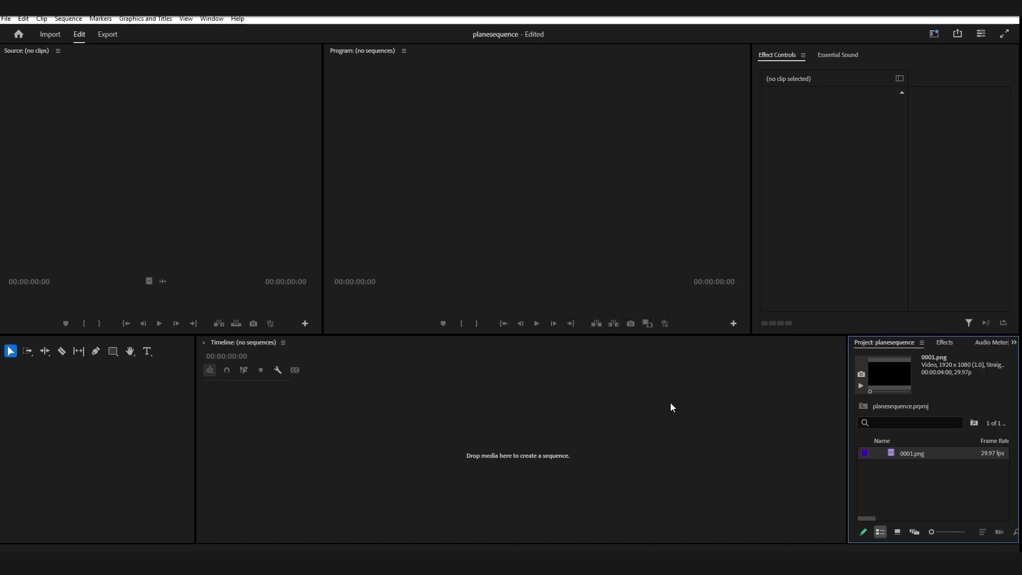
- Create a sequence by placing the 0001.png clip on the empty timeline, and play it back
drag(922, 461, 361, 443)
key(space)
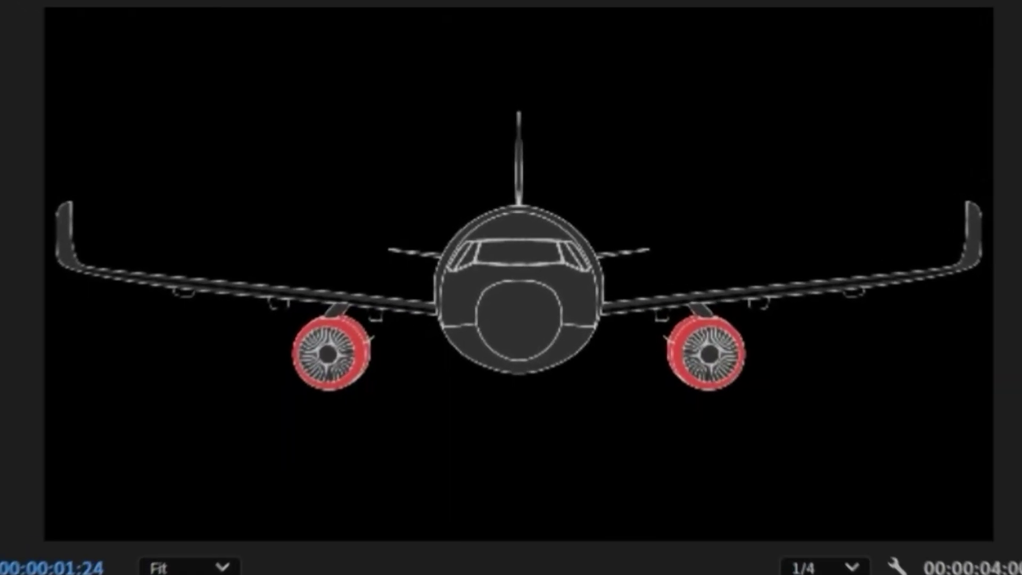